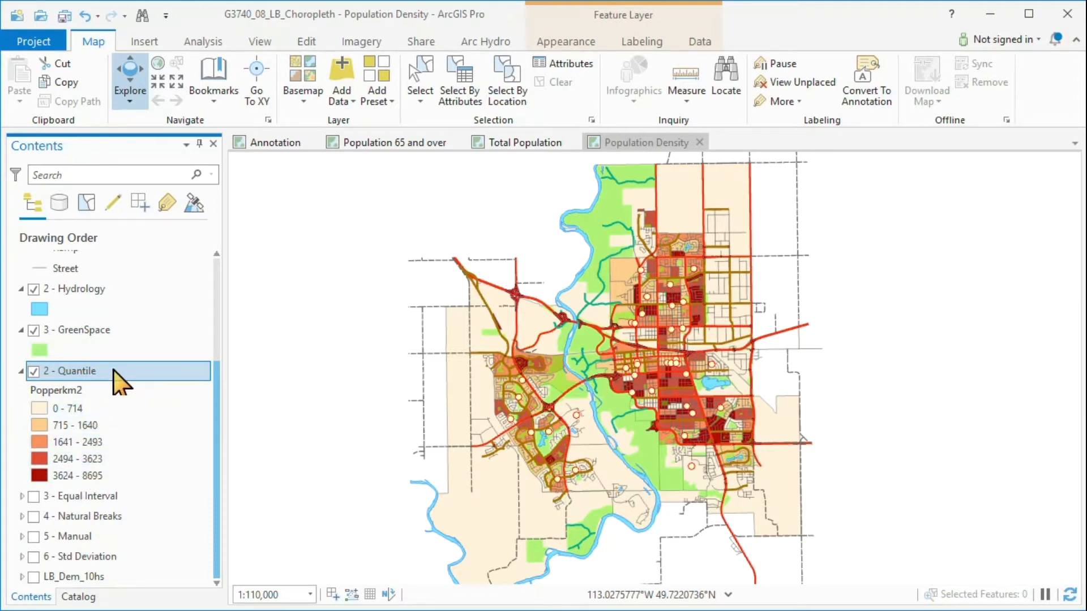
- Open the Symbology settings of the 2 - Quantile layer and show the available color schemes
right_click(116, 378)
left_click(158, 359)
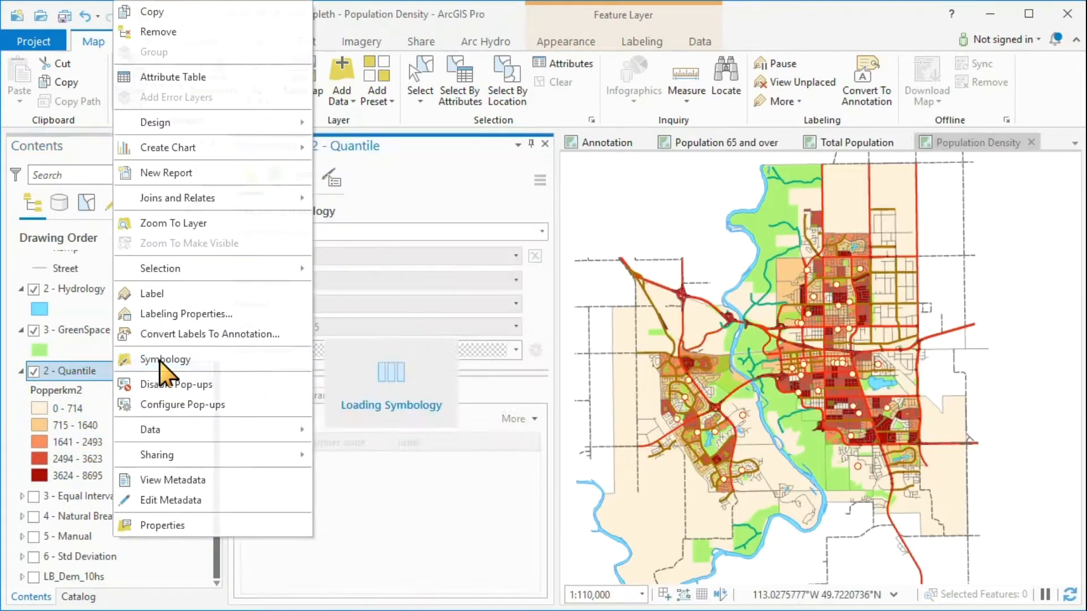
left_click(517, 351)
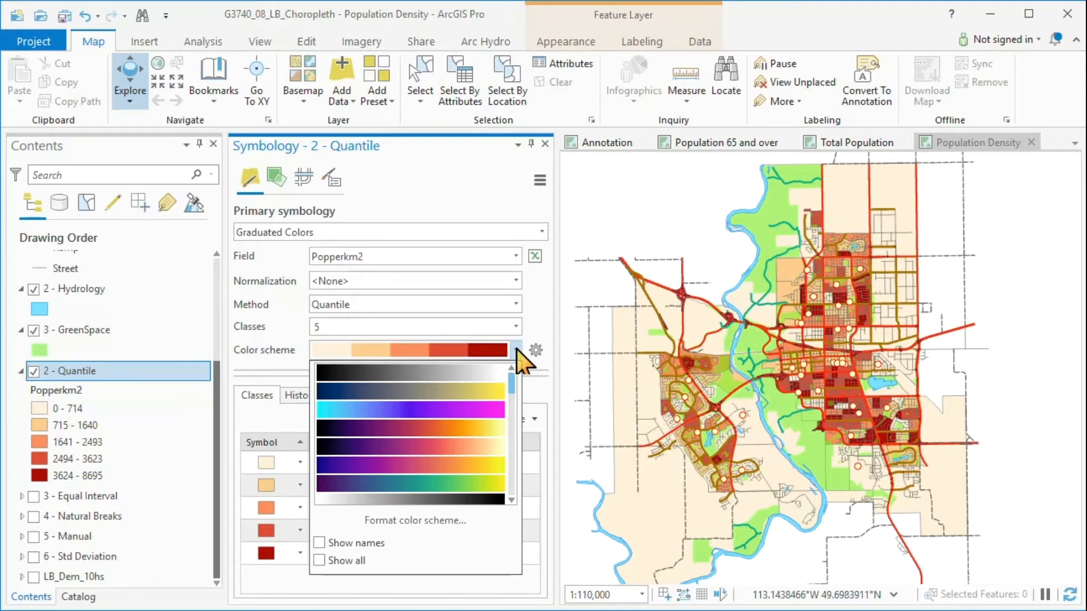
- Switch to Google Chrome and look through the image results for standard population density colours before returning to ArcGIS Pro
left_click(466, 610)
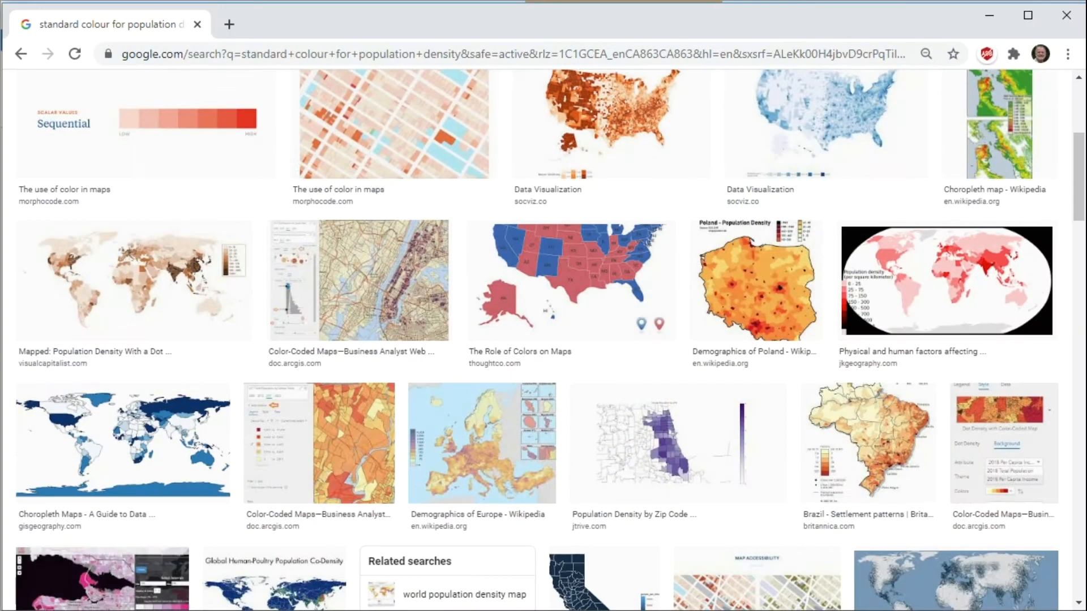
left_click_drag(1080, 215, 1081, 136)
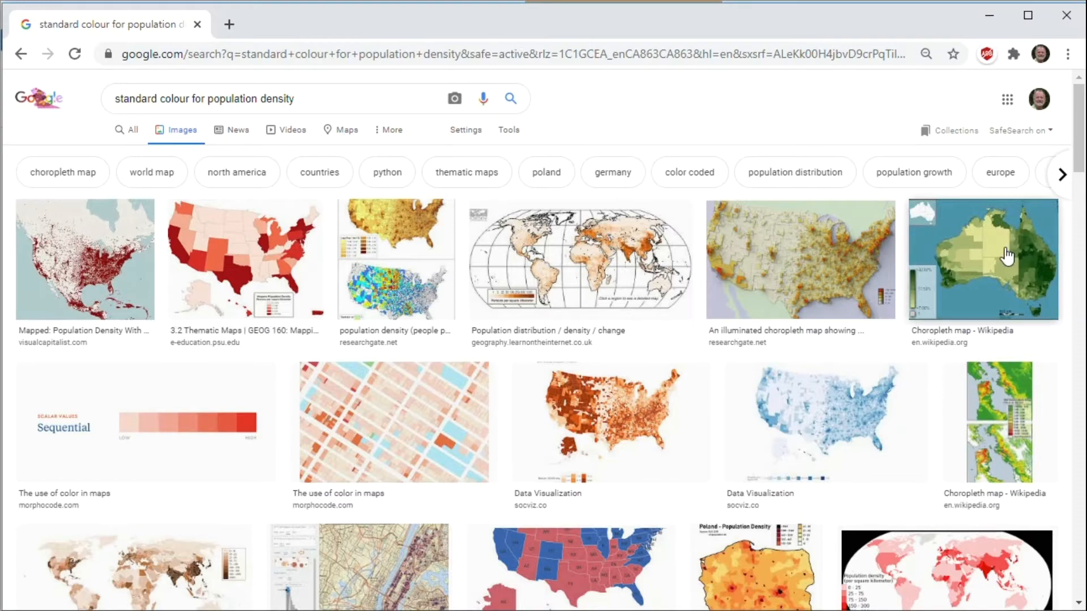
left_click_drag(1074, 156, 1074, 217)
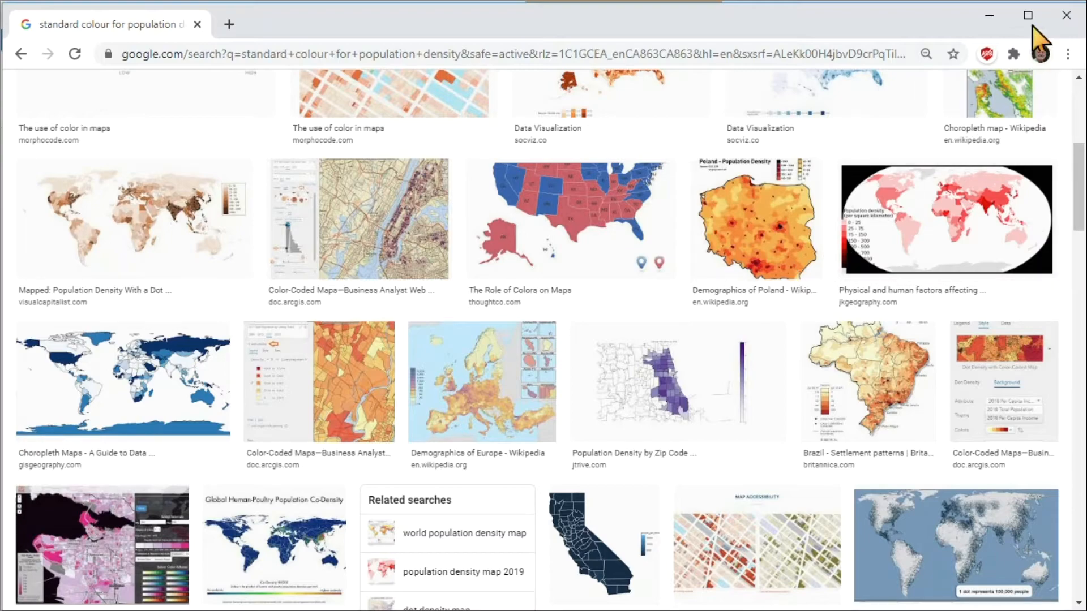
left_click(996, 17)
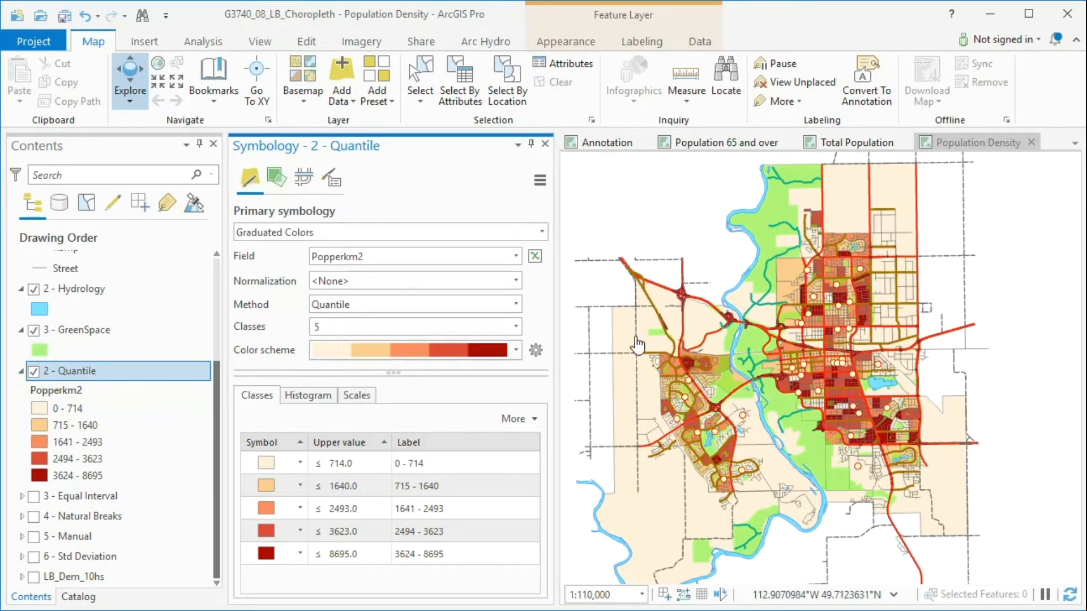
- Try a five-class green-to-blue color scheme on the 2 - Quantile layer and restore the five-class orange-to-red scheme
left_click(515, 351)
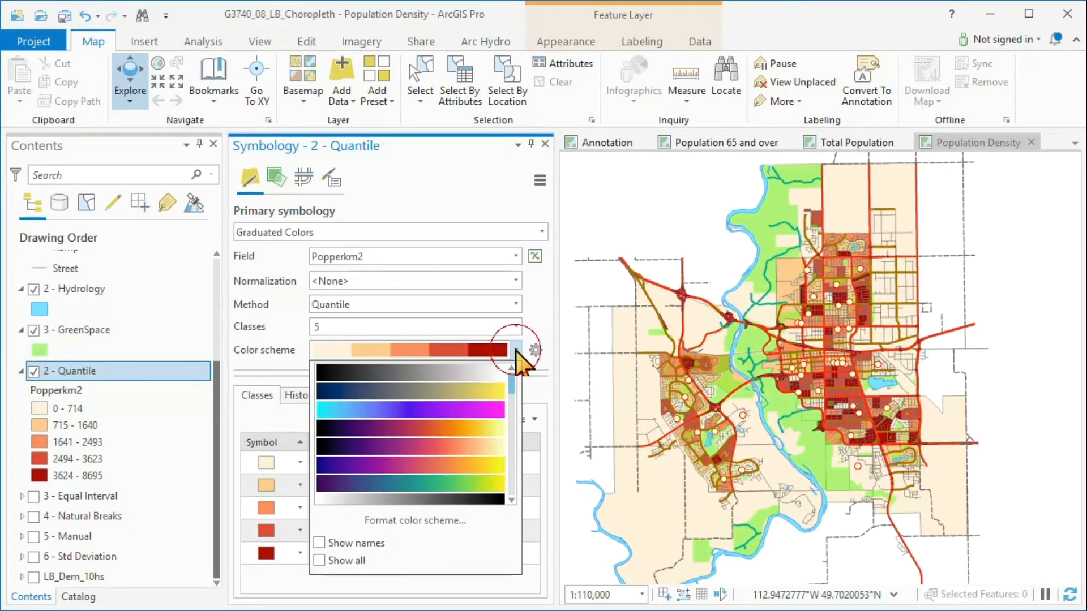
left_click_drag(511, 377, 513, 408)
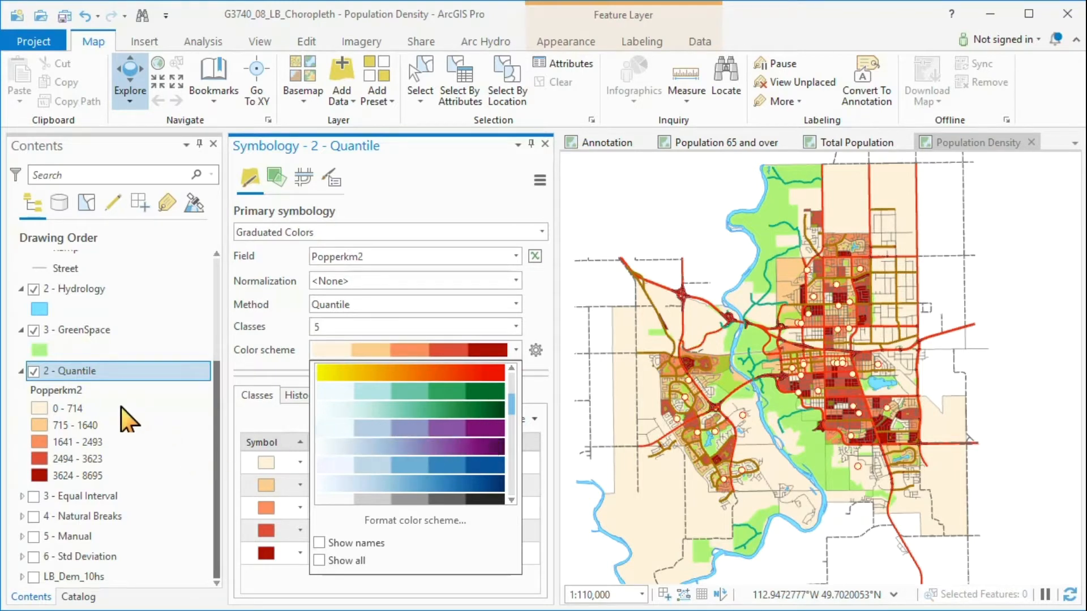
left_click_drag(512, 399, 513, 422)
left_click(478, 443)
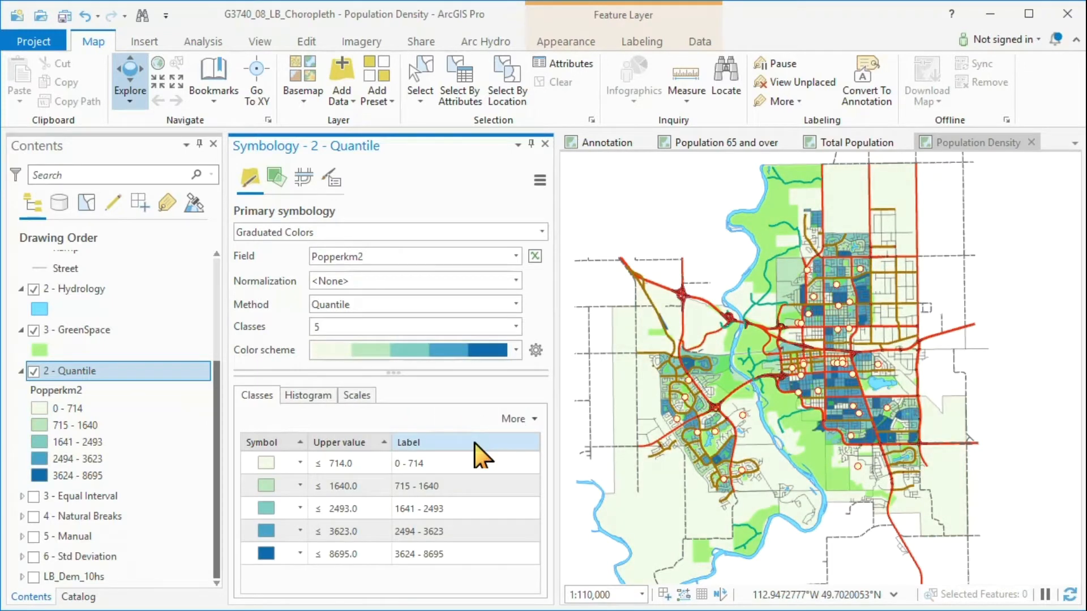
left_click(516, 350)
left_click(495, 423)
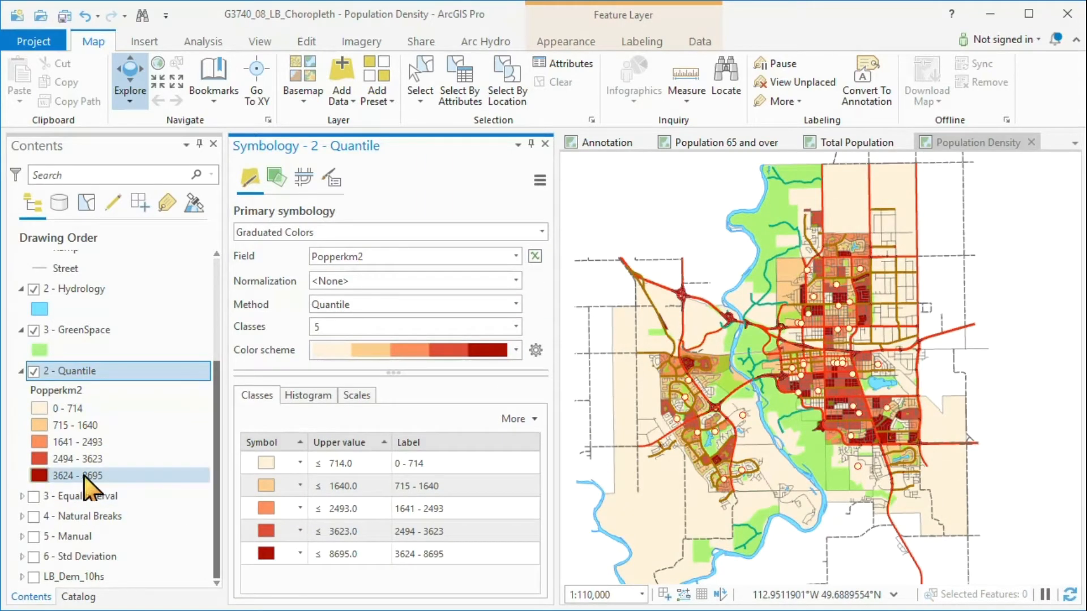
- Apply the five-class yellow-green-blue color scheme to the 2 - Quantile layer
left_click(515, 351)
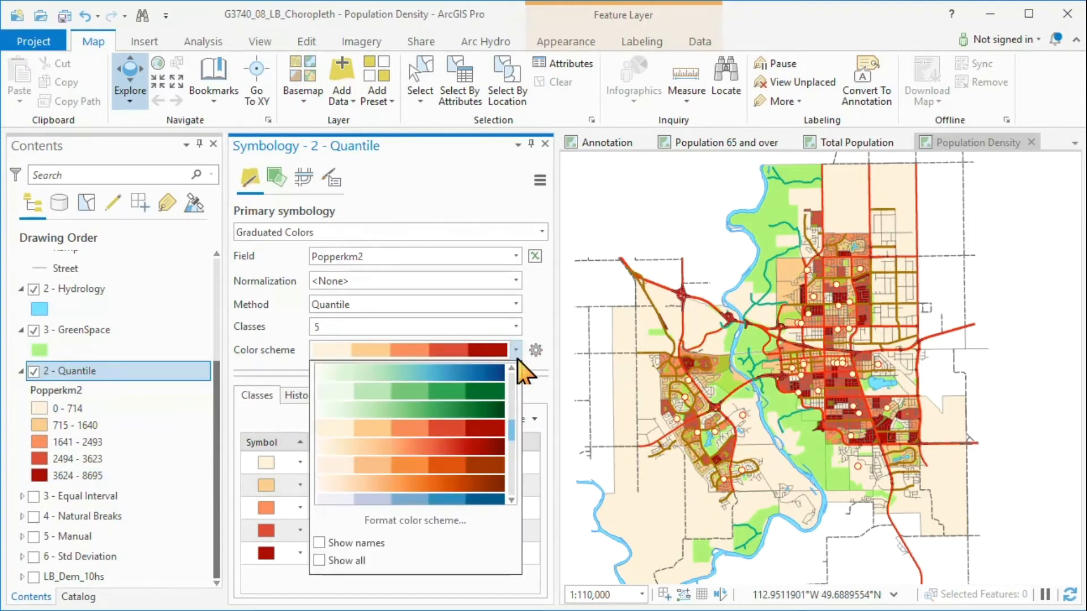
scroll(514, 476, "down", 3)
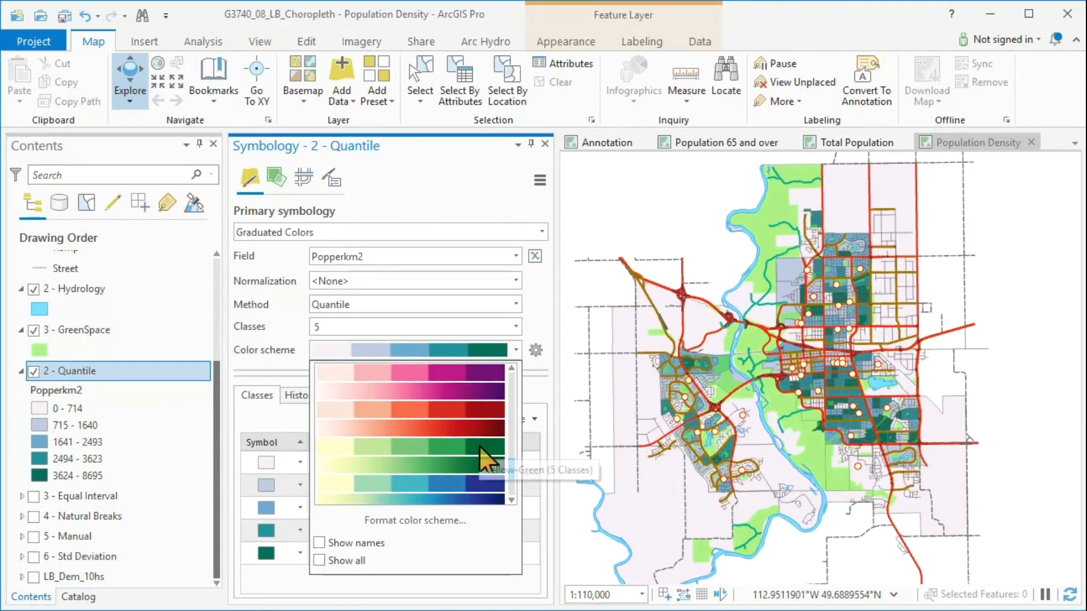
left_click(482, 494)
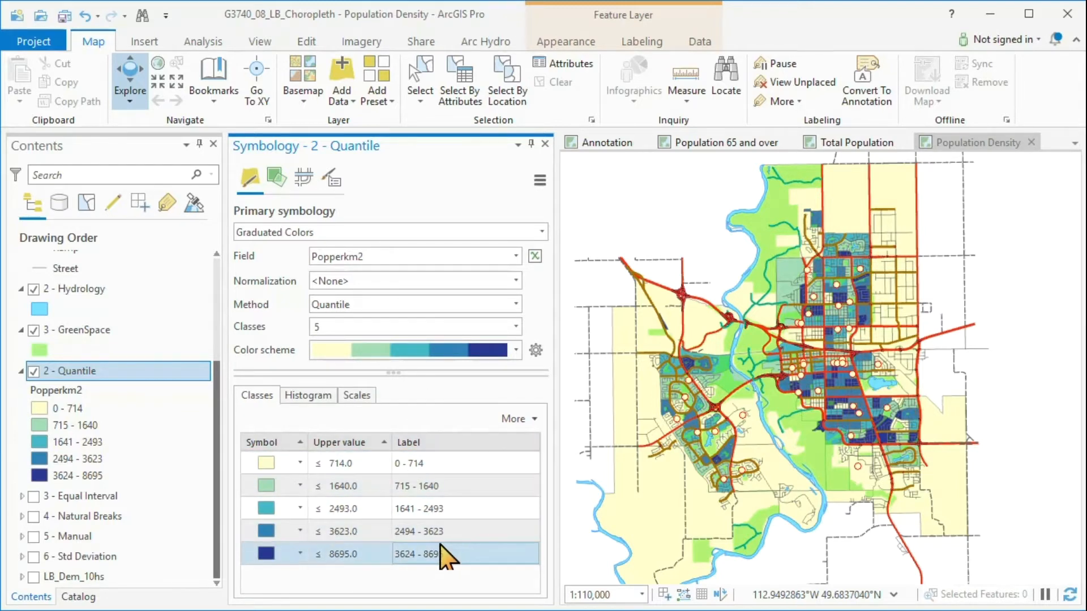
- Format the 2 - Quantile layer's class labels as right-aligned with an alignment width of 5
left_click(333, 180)
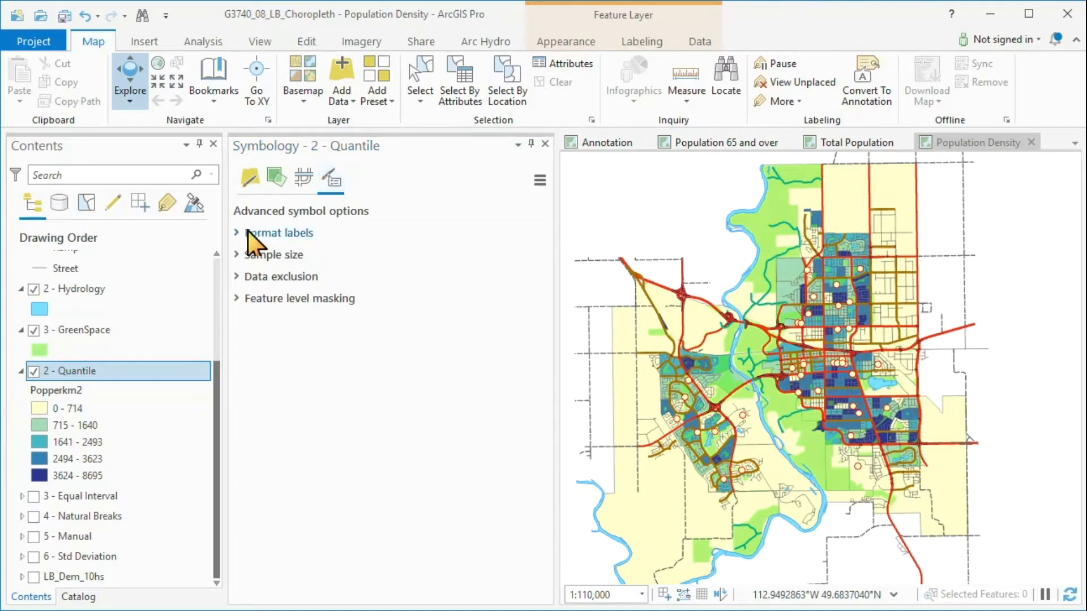
left_click(237, 233)
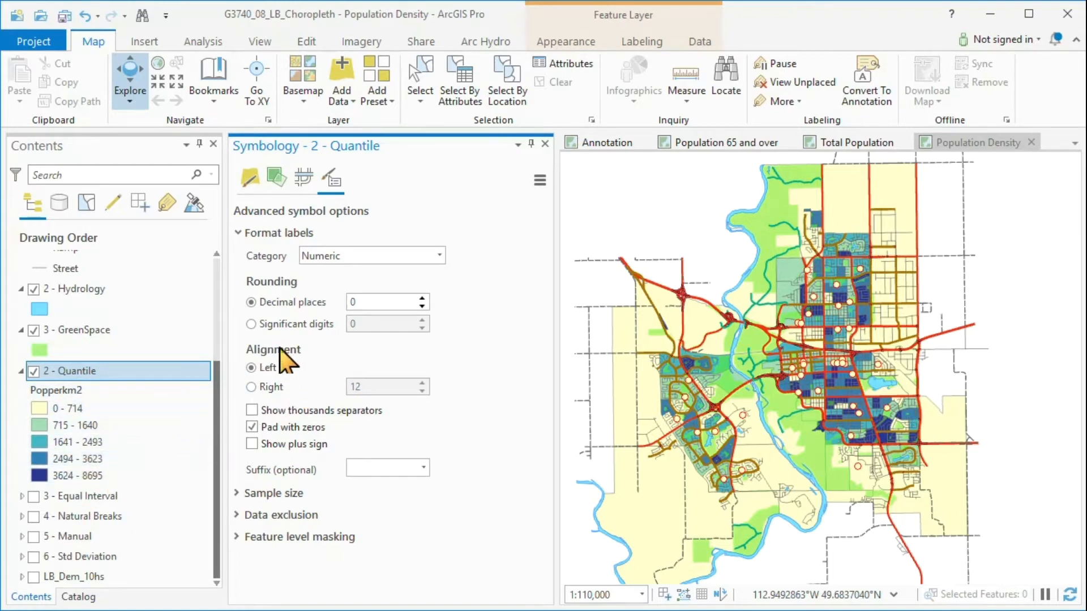
left_click(251, 387)
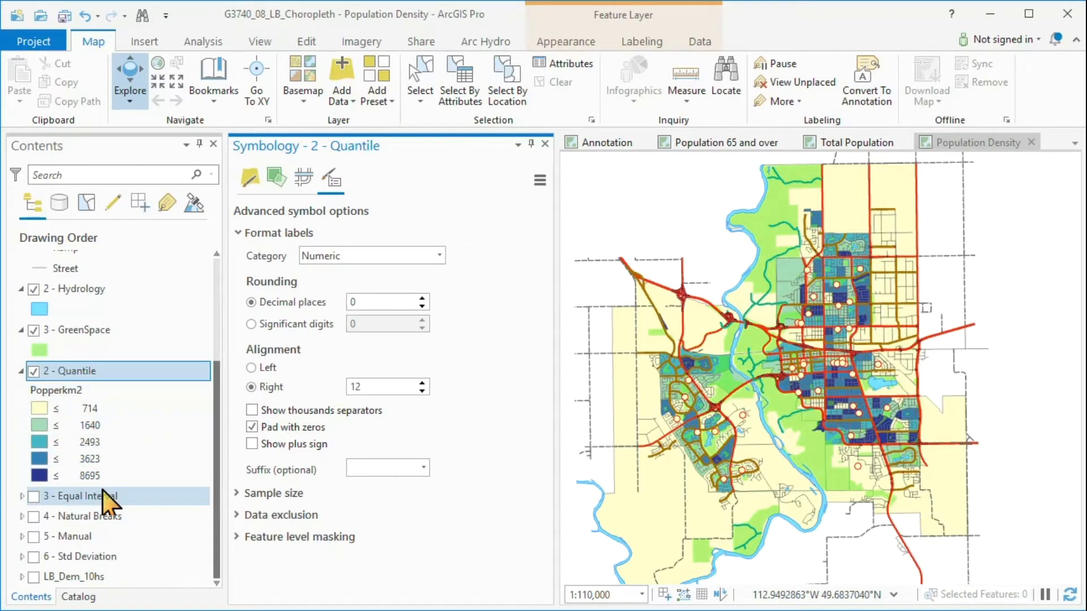
left_click(421, 391)
left_click(421, 390)
left_click(422, 391)
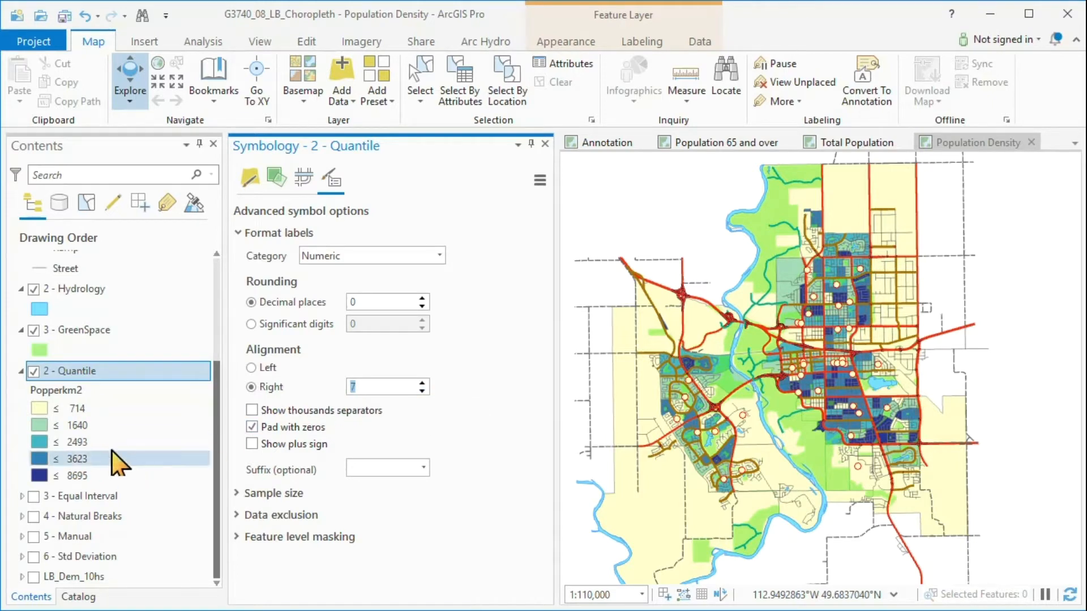
left_click(421, 390)
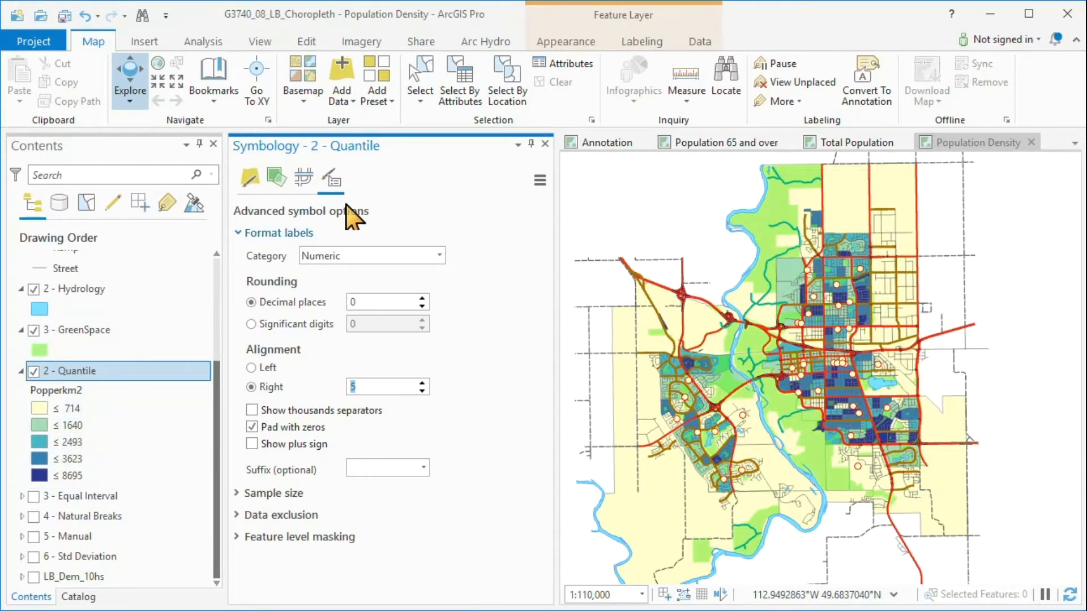
- Insert an extra space before the number in the lowest class's label so it lines up with the others
left_click(248, 177)
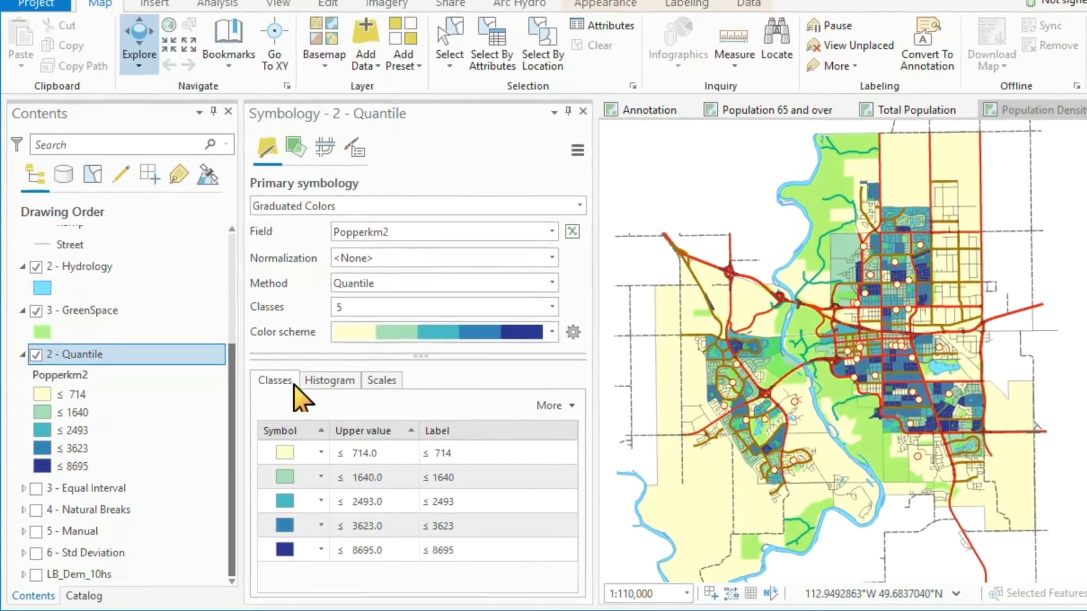
left_click(464, 453)
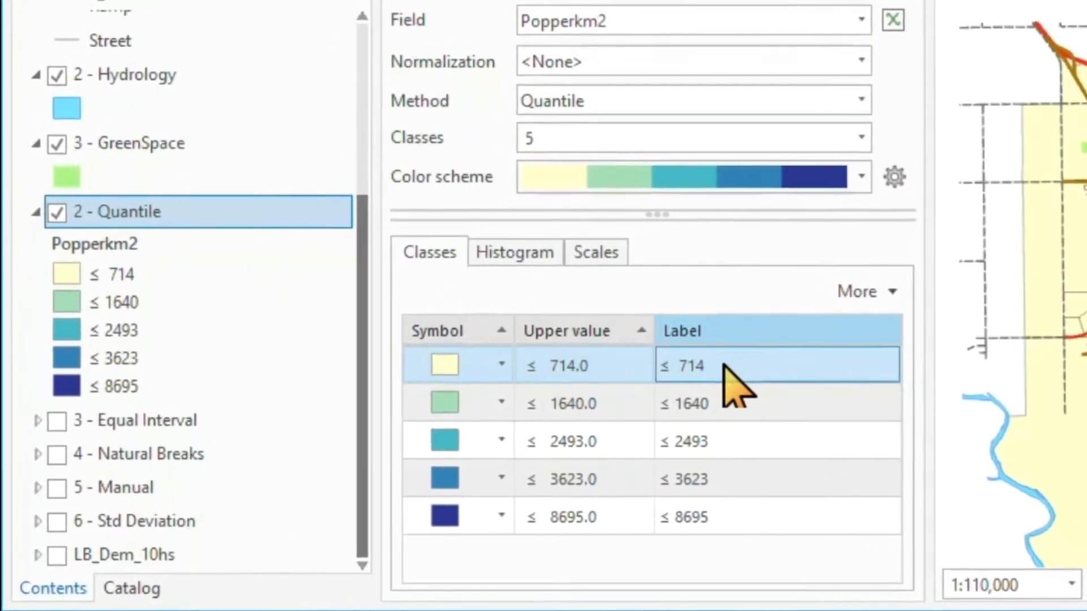
left_click(672, 383)
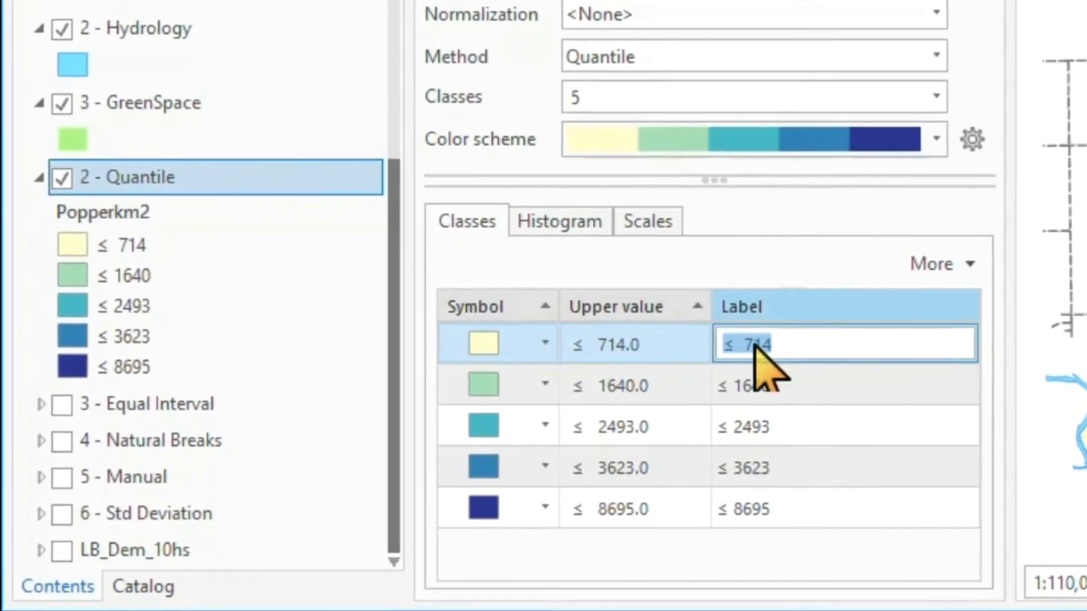
left_click(745, 344)
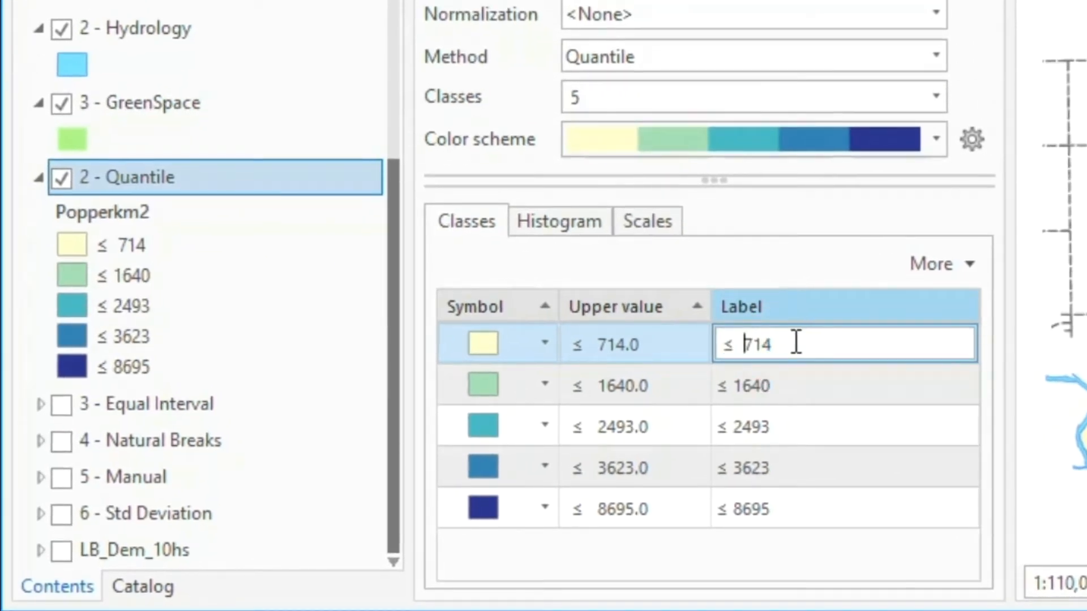
- Append "(Lowest 20%)" to the lowest class's label and "(Second lowest 20%)" to the second class's label
left_click(820, 345)
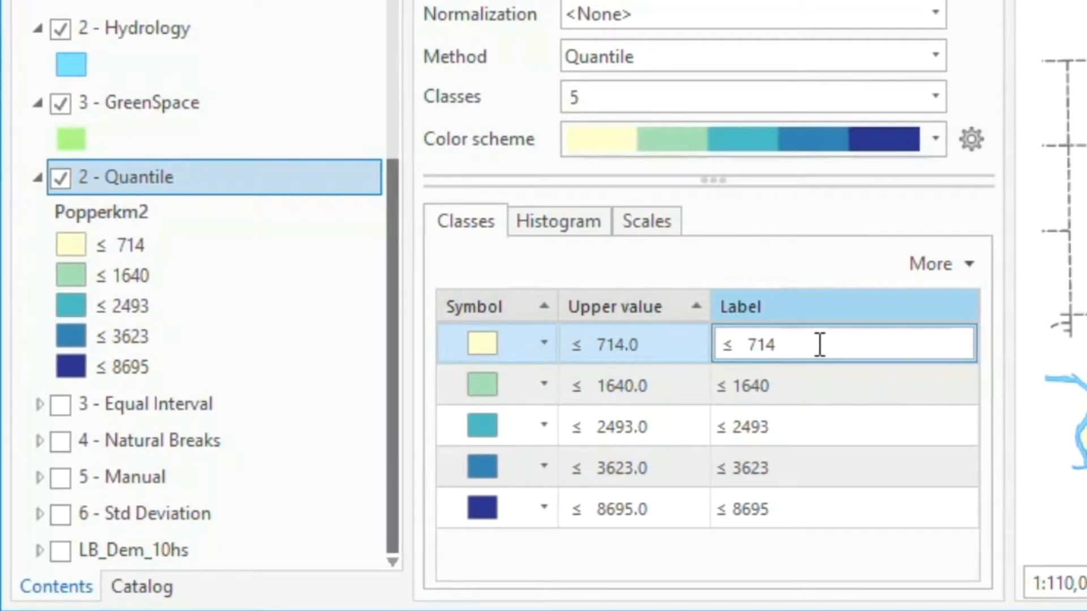
type("(")
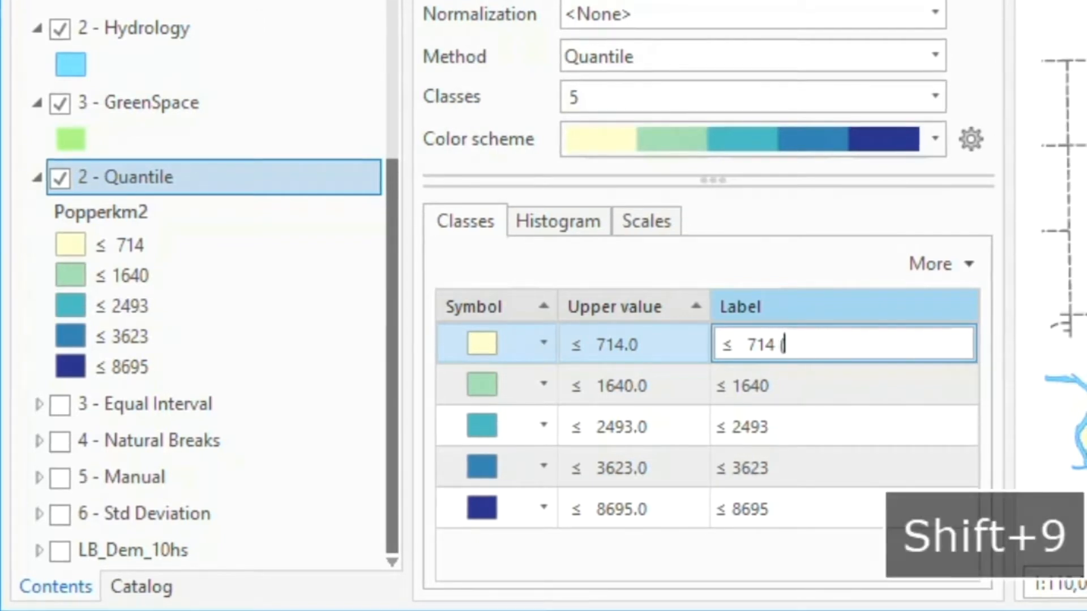
type("Highest 20%)")
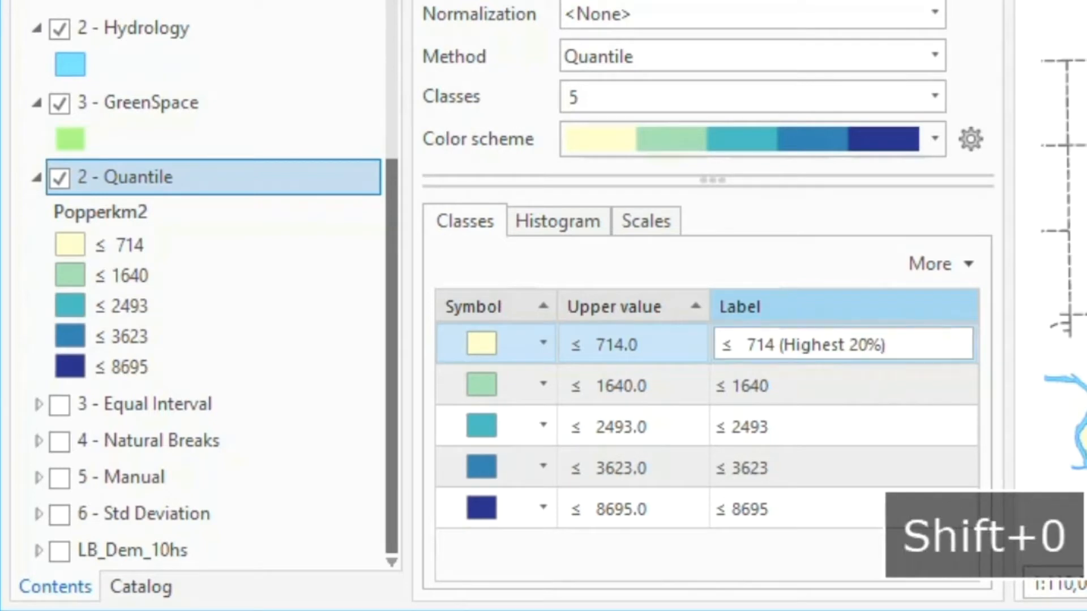
left_click(820, 386)
type("(Second")
double_click(803, 344)
type("Lowest")
left_click(860, 385)
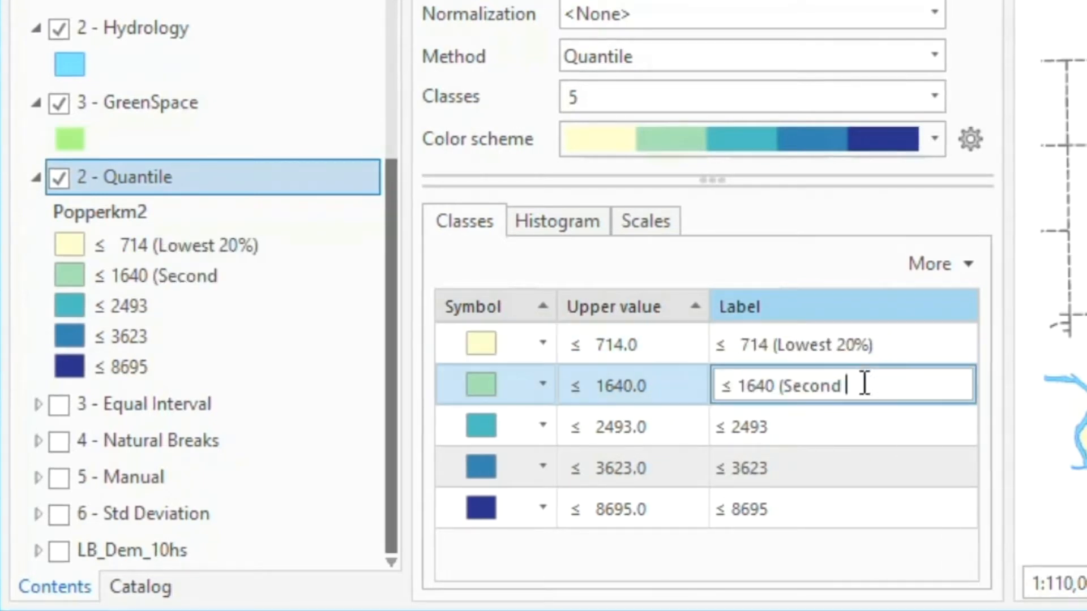
type("lowest 20%)")
- Append "(Middle 20%)", "(Second highest 20%)" and "(Highest 20%)" to the labels of the three upper classes, in ascending order
left_click(818, 424)
type("(Middle 20%)")
left_click(810, 463)
type("(Second highest 20%)")
left_click(829, 506)
type("(Highest 20%)")
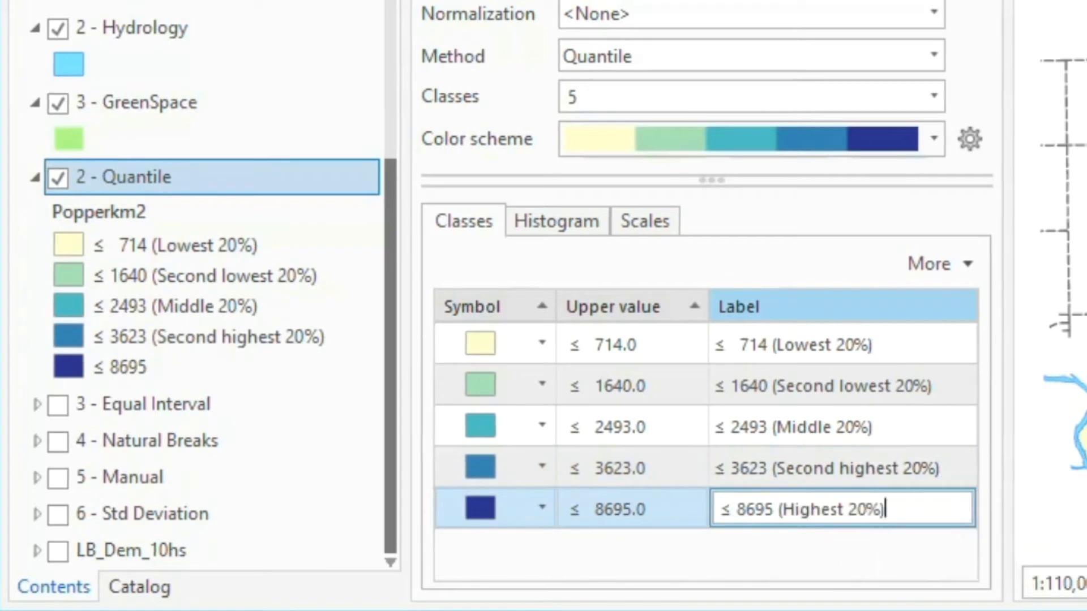
key("Return")
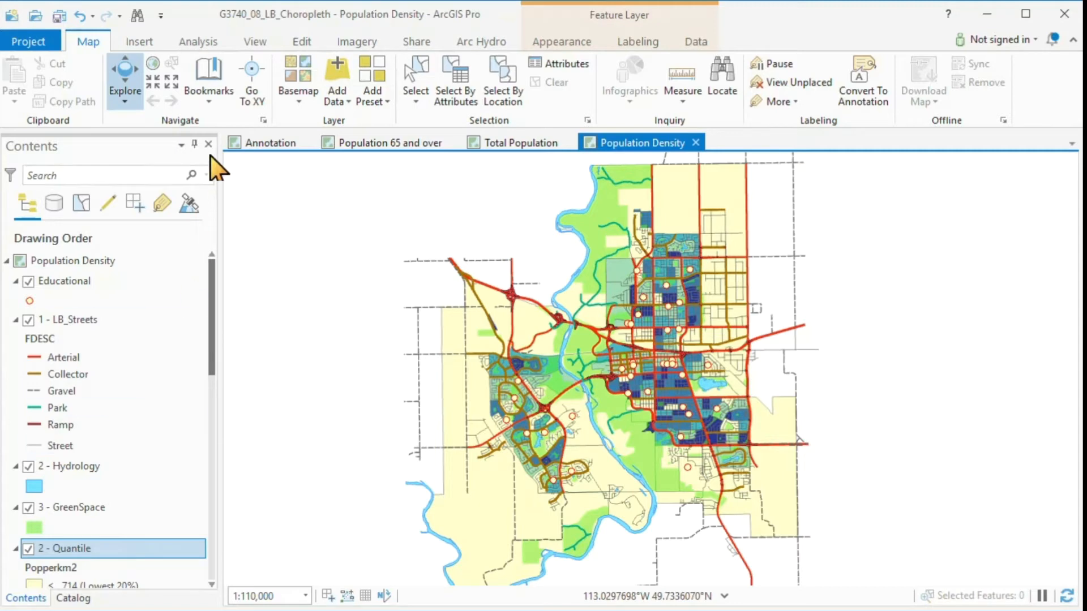
- Create a new layout with the ANSI - Portrait Letter page size (8.5" × 11")
left_click(137, 42)
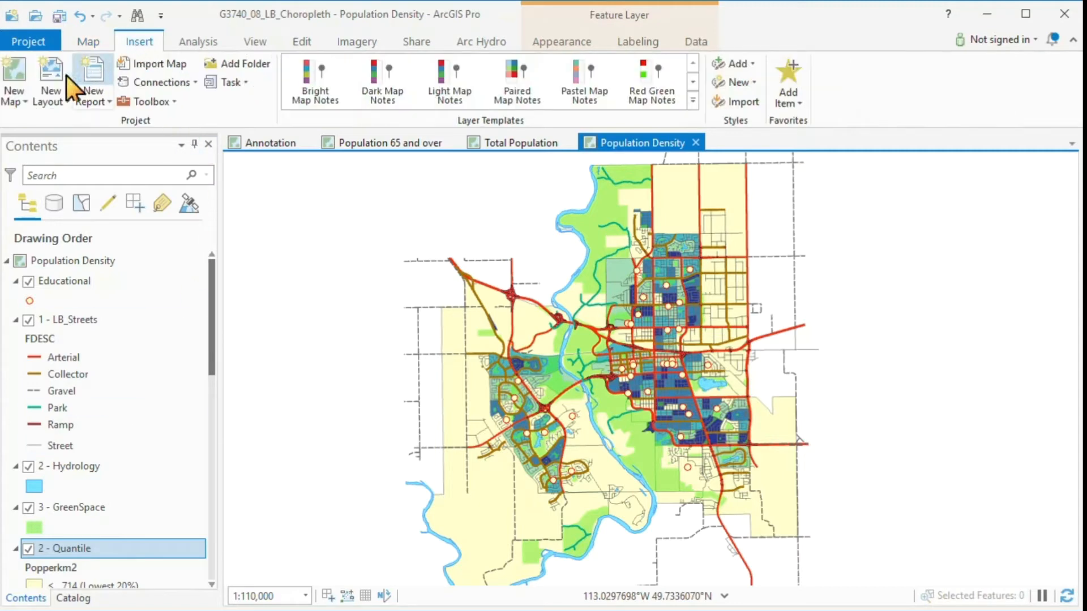
left_click(49, 72)
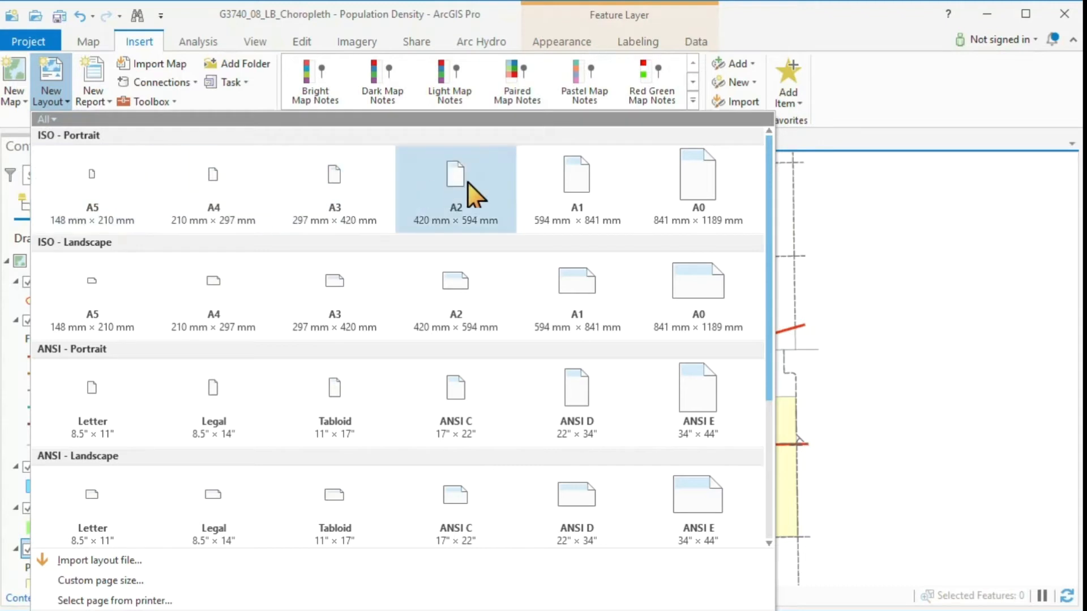
left_click(97, 399)
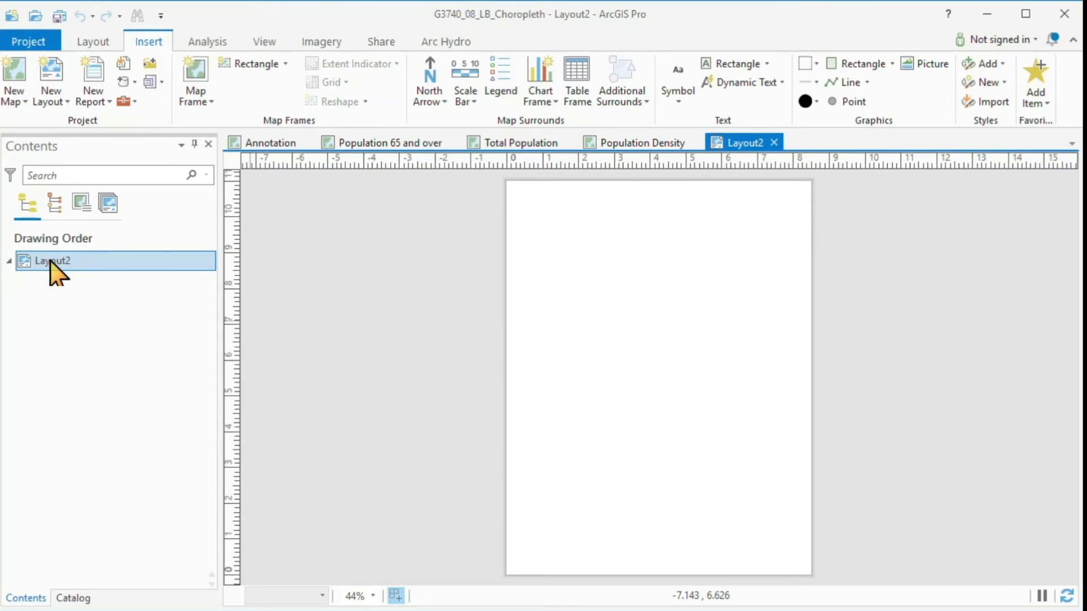
- Rename the new layout as PopDens Map 1
left_click(51, 262)
left_click(52, 261)
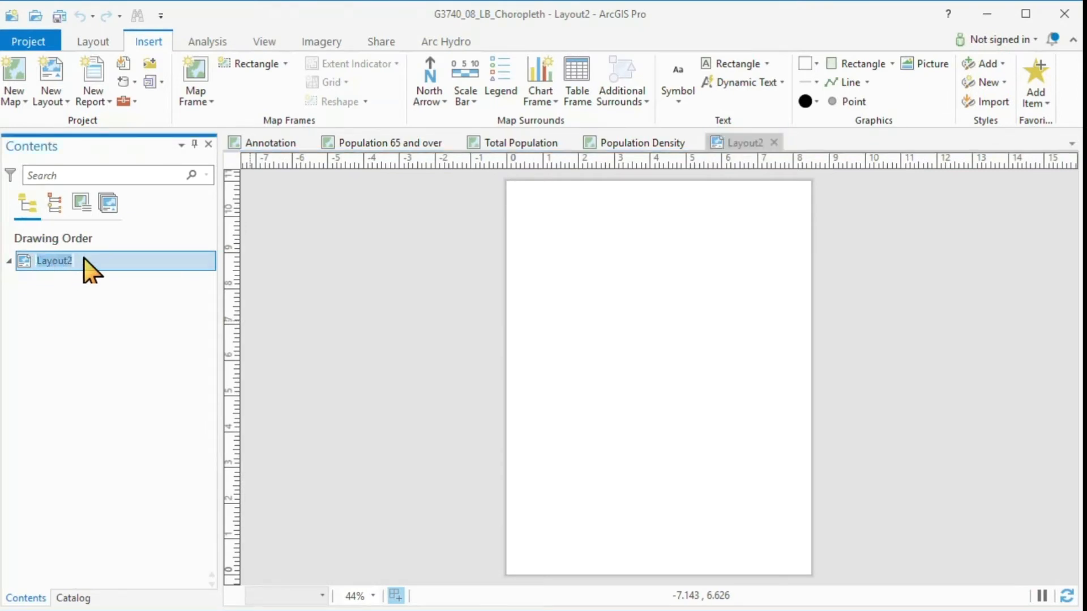
type("PopDens Map 1")
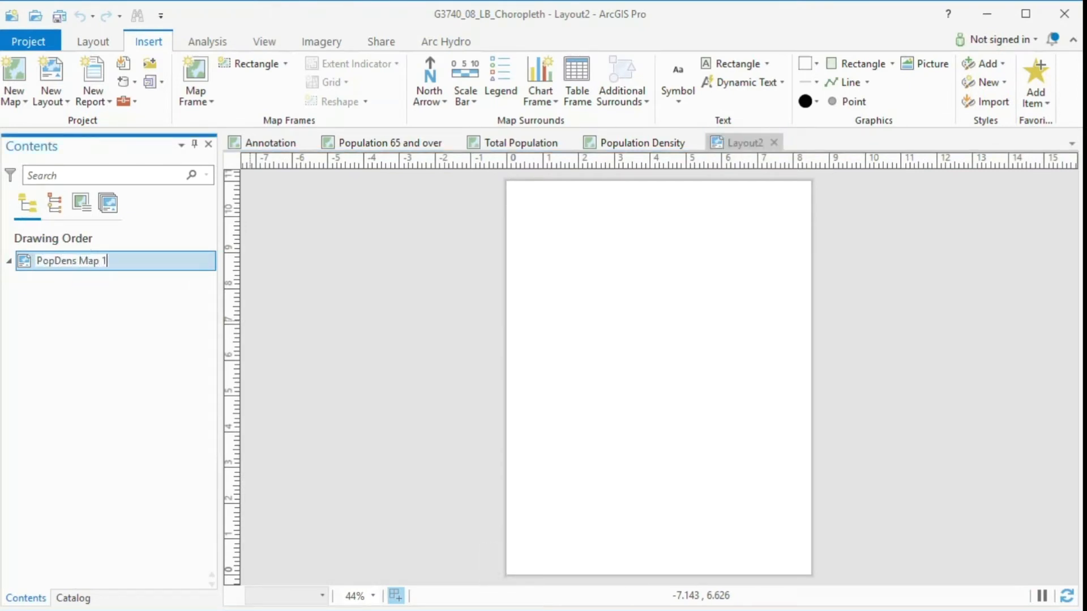
key("Return")
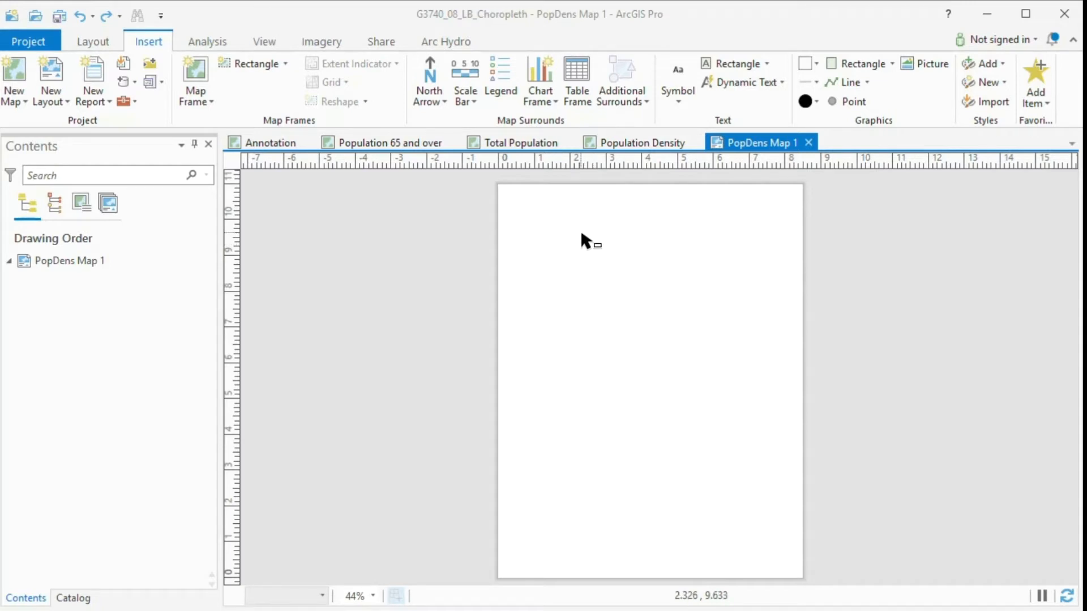
- Insert a map frame of the Population Density map's 1:110,000 view, about 6 by 6 inches, on the upper part of the page
left_click(94, 44)
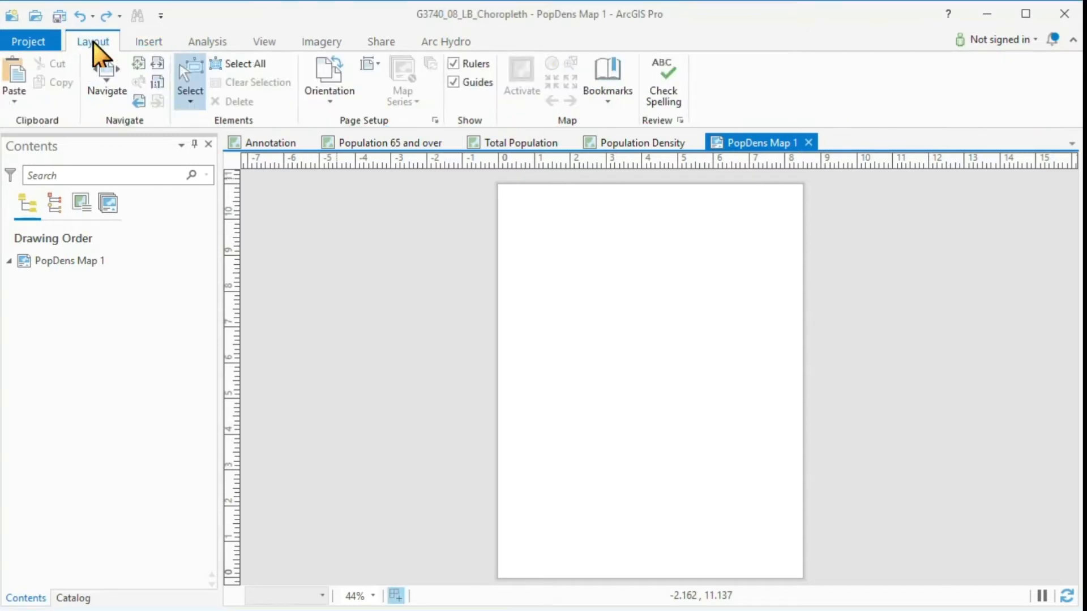
left_click(106, 80)
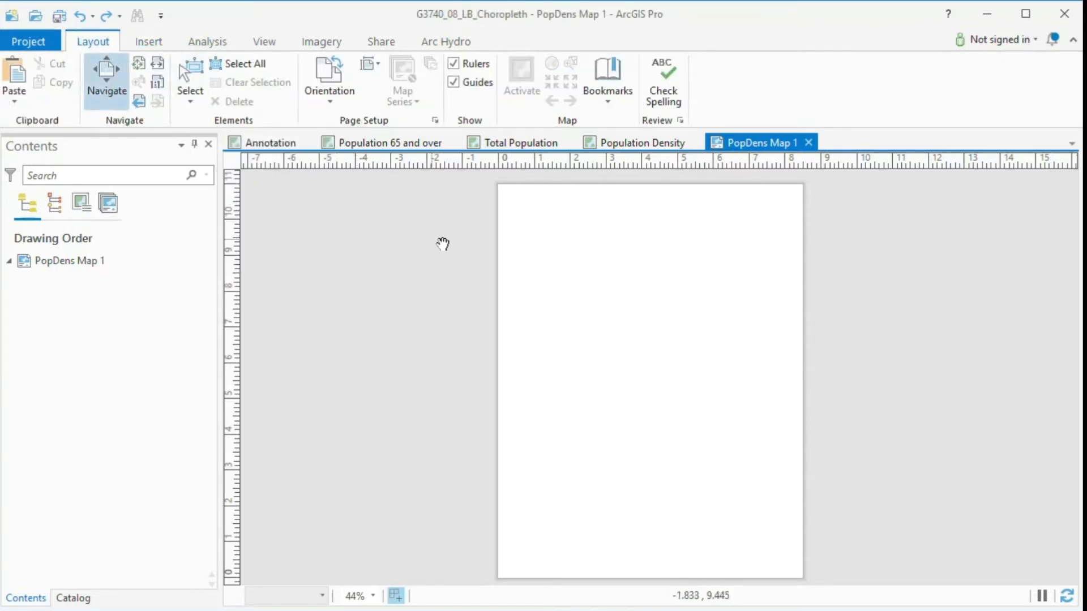
left_click_drag(649, 247, 620, 377)
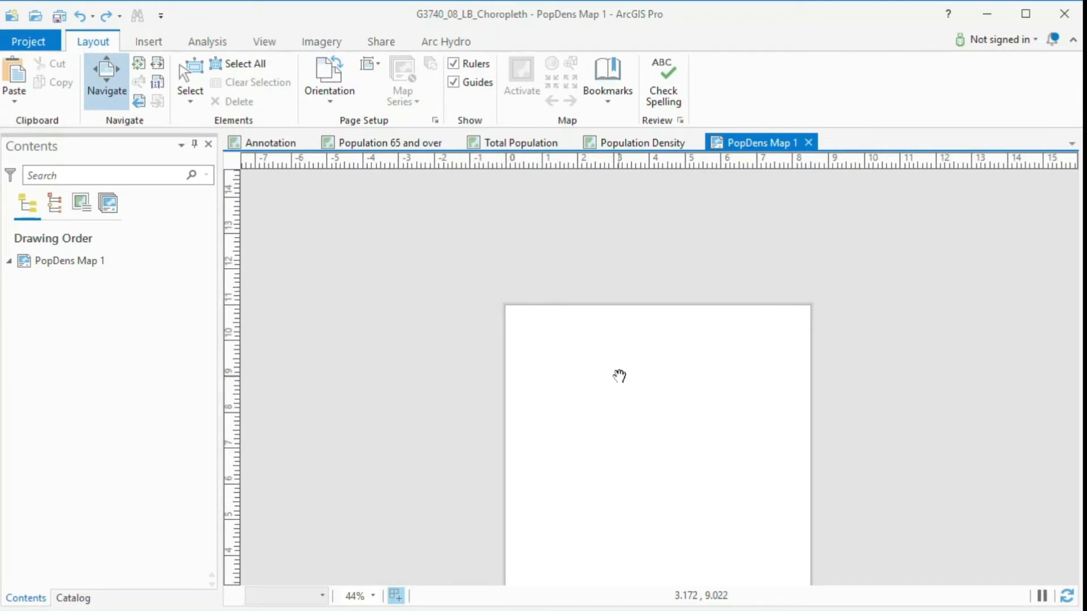
scroll(619, 375, "up", 2)
left_click_drag(619, 375, 614, 288)
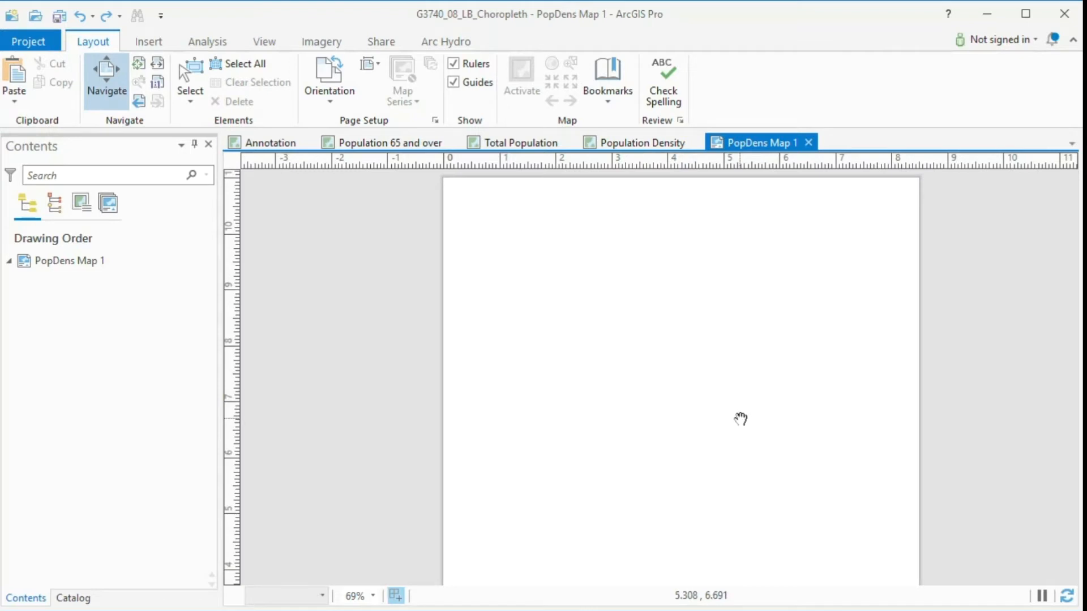
left_click(149, 42)
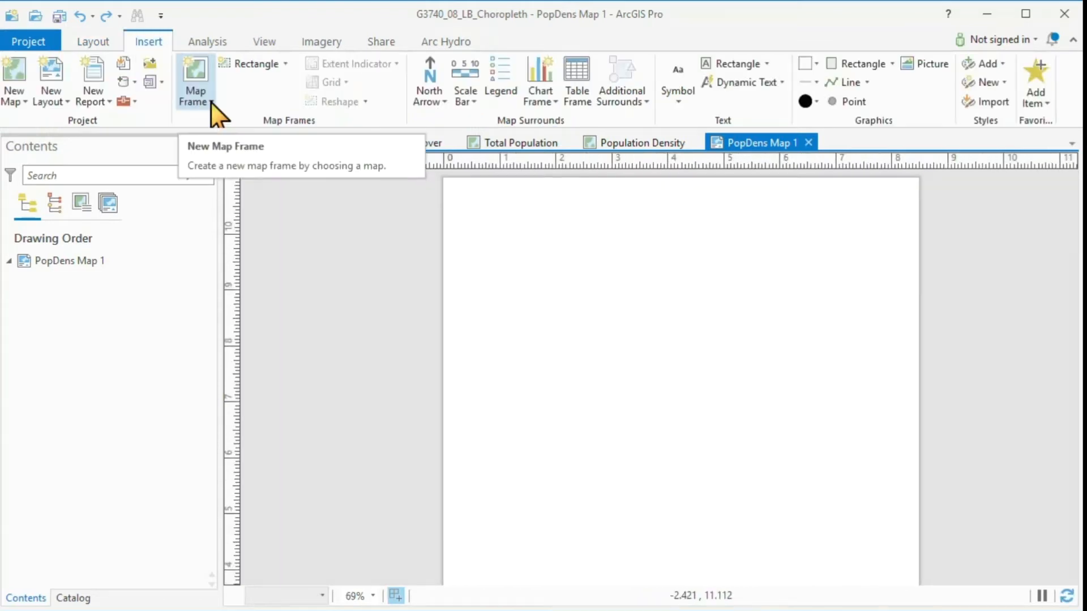
left_click(211, 105)
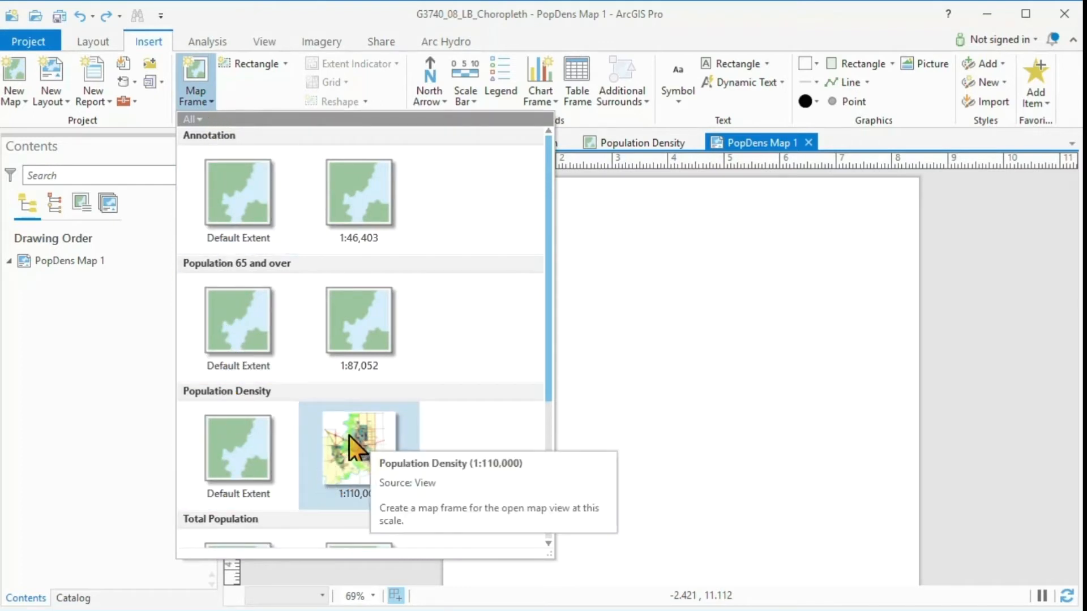
left_click(361, 453)
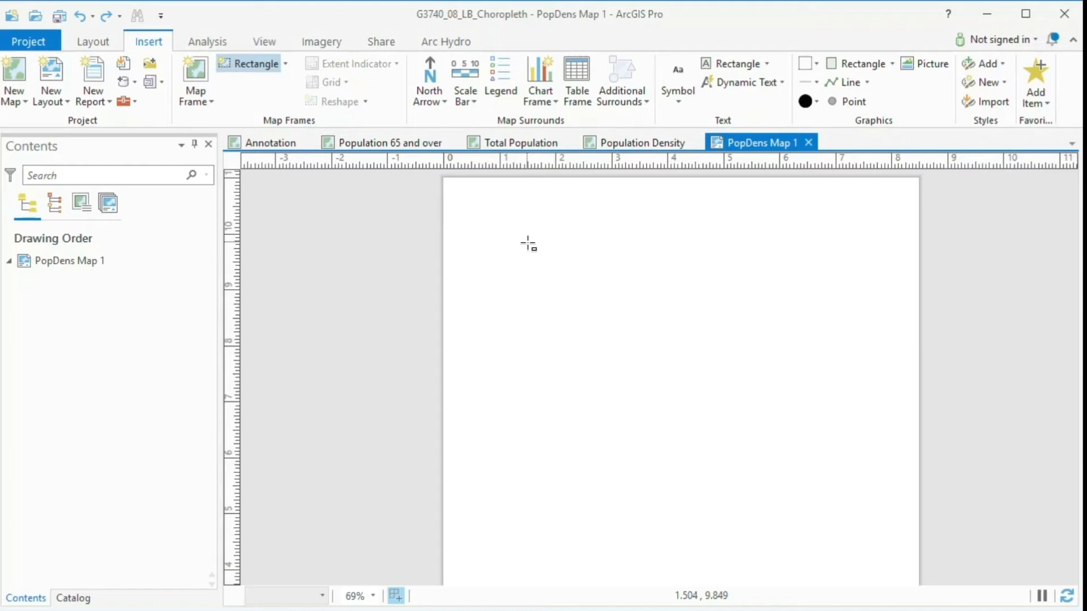
mouse_move(527, 243)
left_mouse_down()
mouse_move(864, 244)
mouse_move(864, 579)
left_mouse_up()
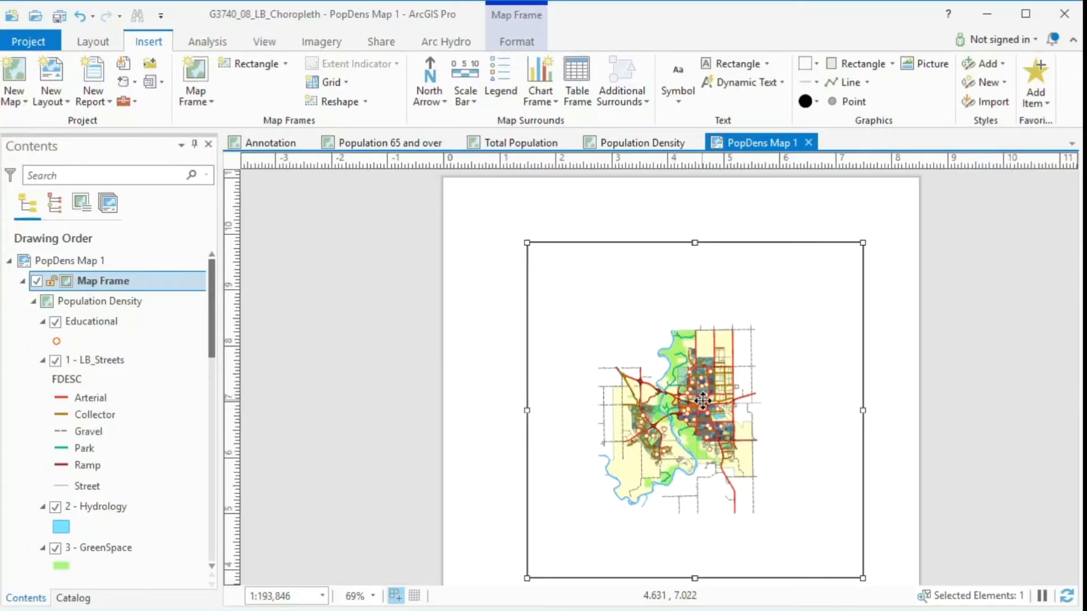
scroll(703, 400, "up", 2)
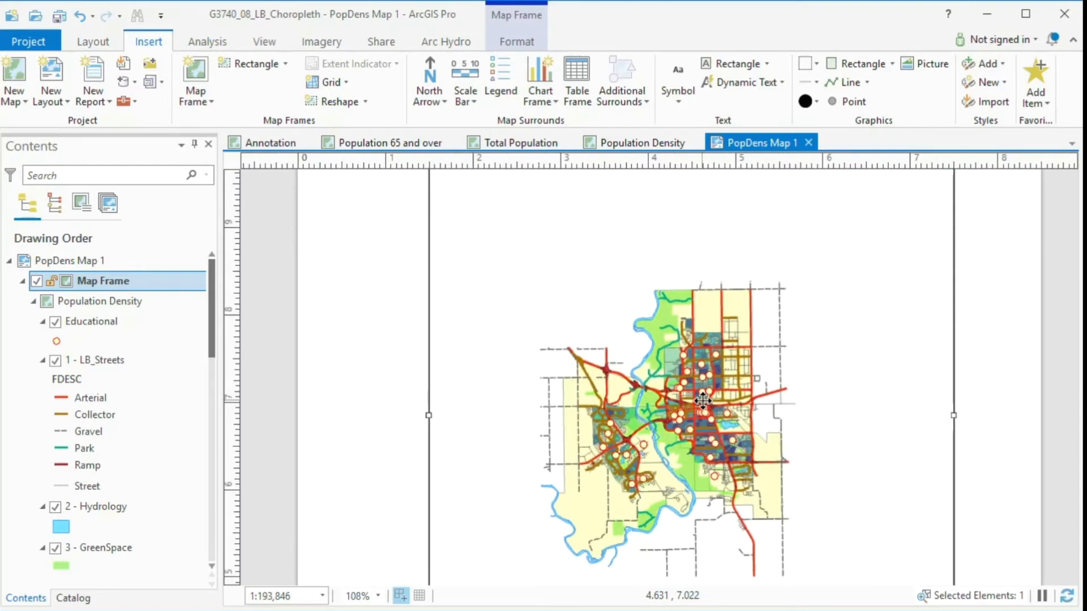
scroll(702, 400, "down", 1)
scroll(703, 400, "up", 3)
scroll(702, 401, "down", 3)
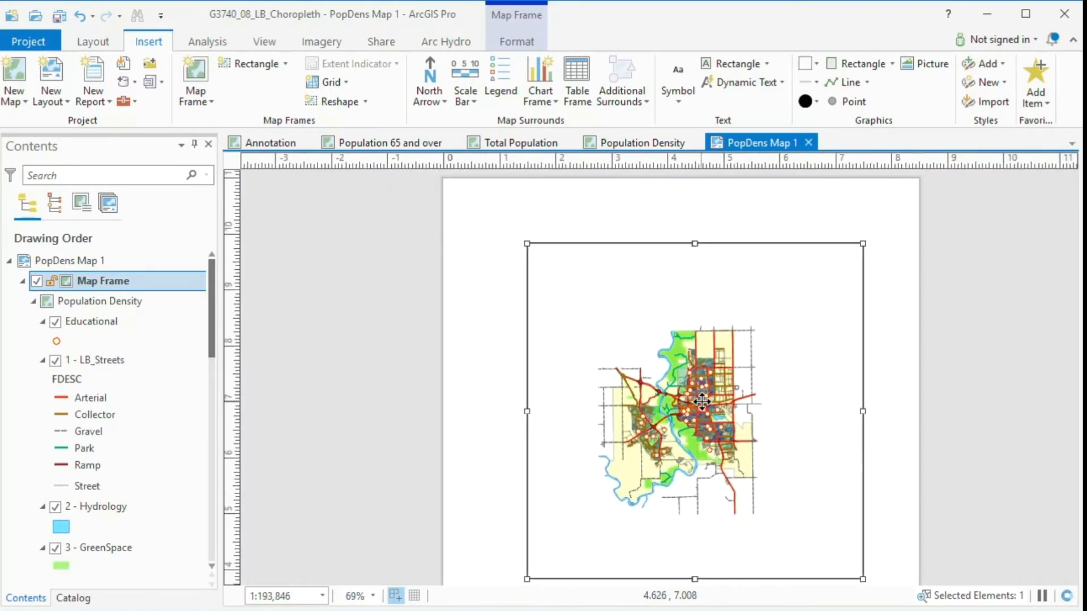
scroll(703, 401, "up", 2)
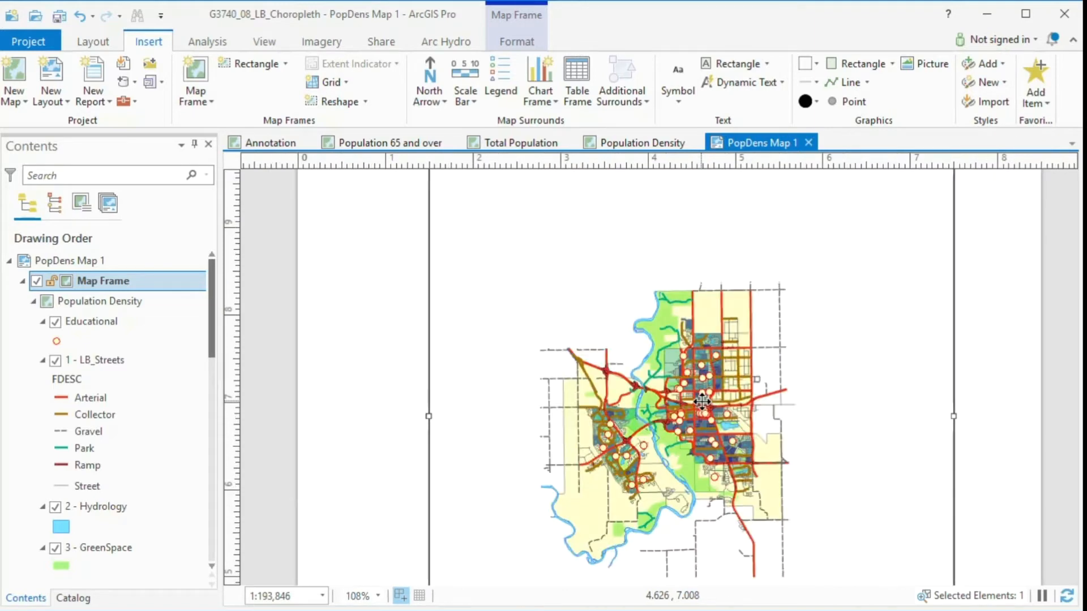
scroll(703, 402, "up", 1)
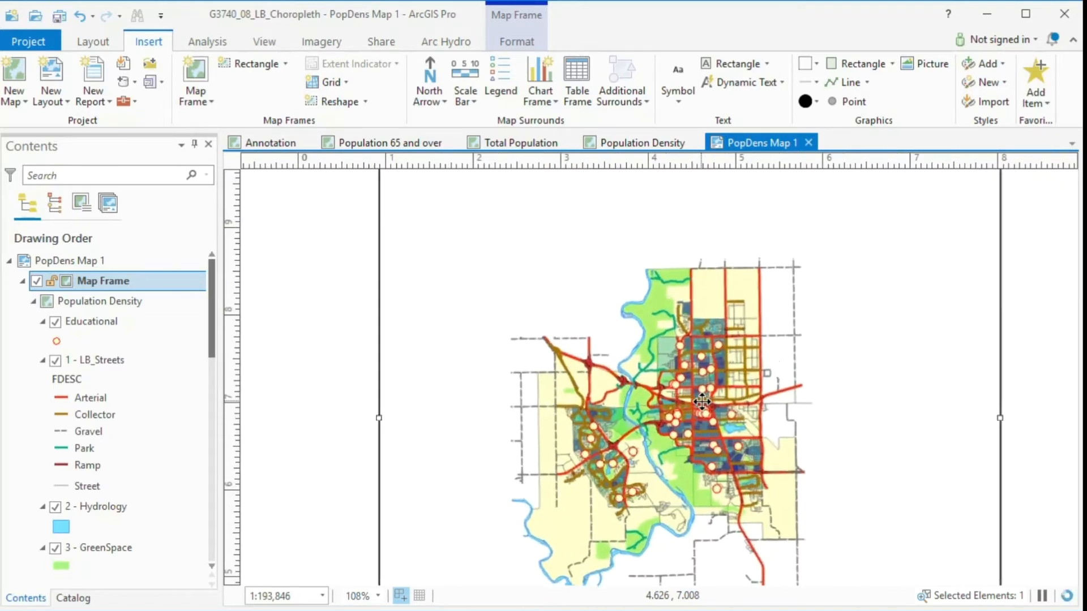
scroll(702, 401, "down", 3)
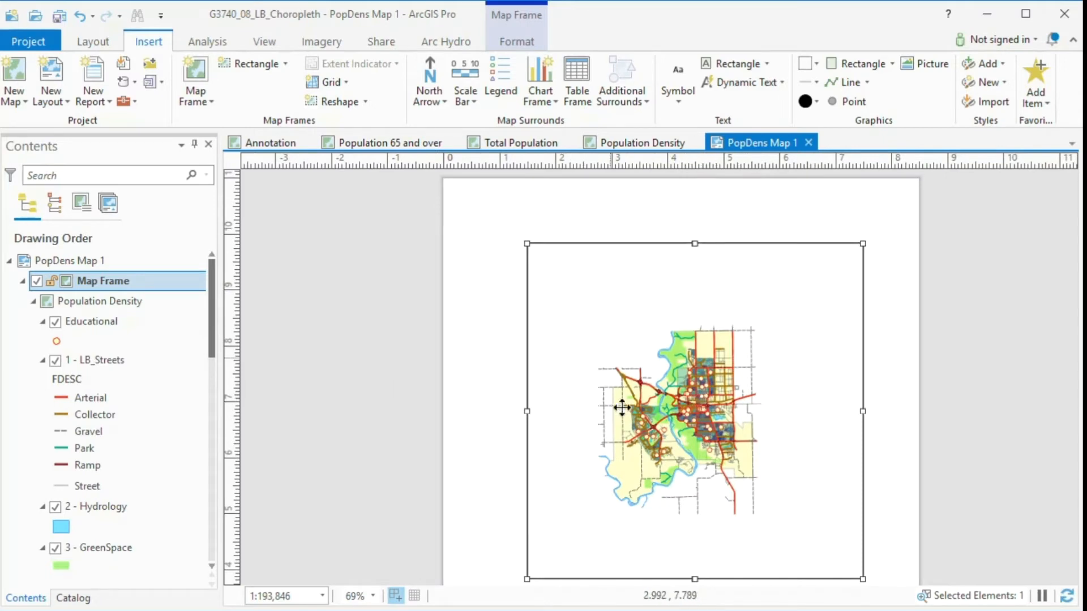
- Activate the map frame, fit the city within it at a scale of 1:70,000, and close the activation
right_click(700, 412)
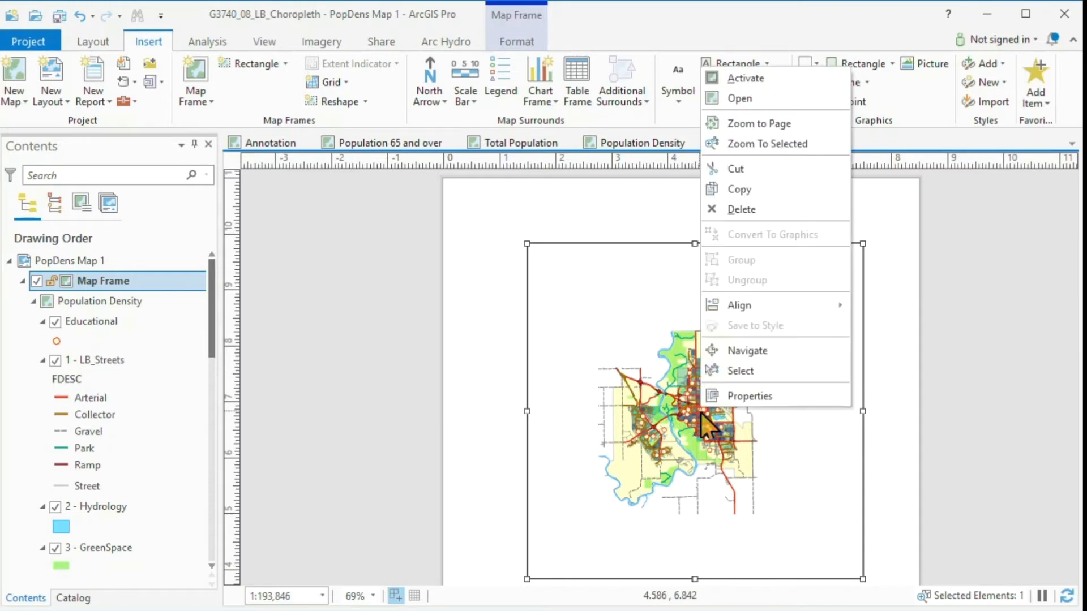
left_click(745, 79)
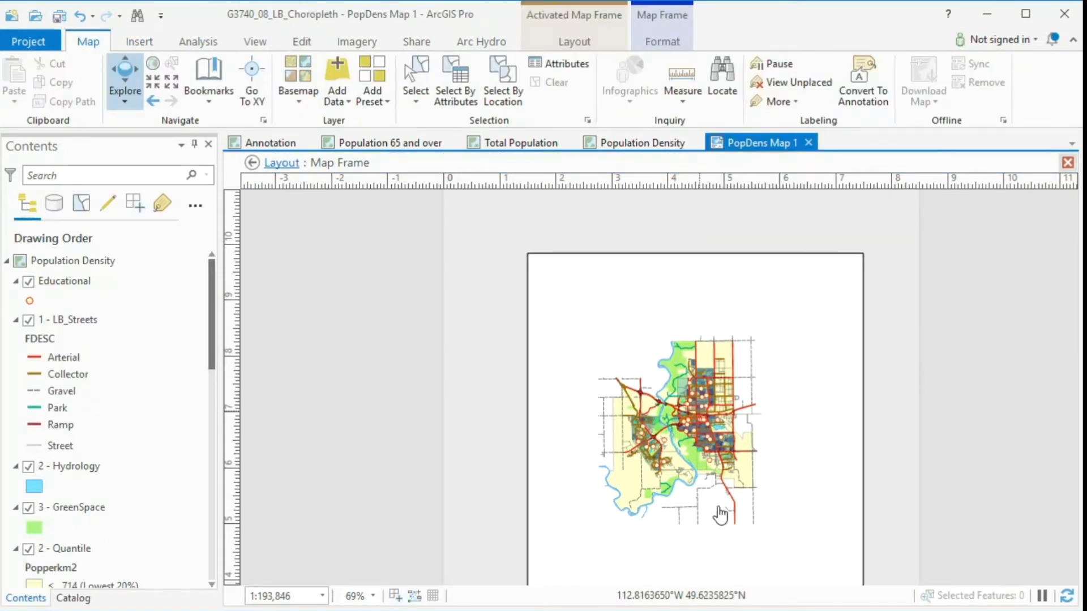
scroll(691, 432, "up", 2)
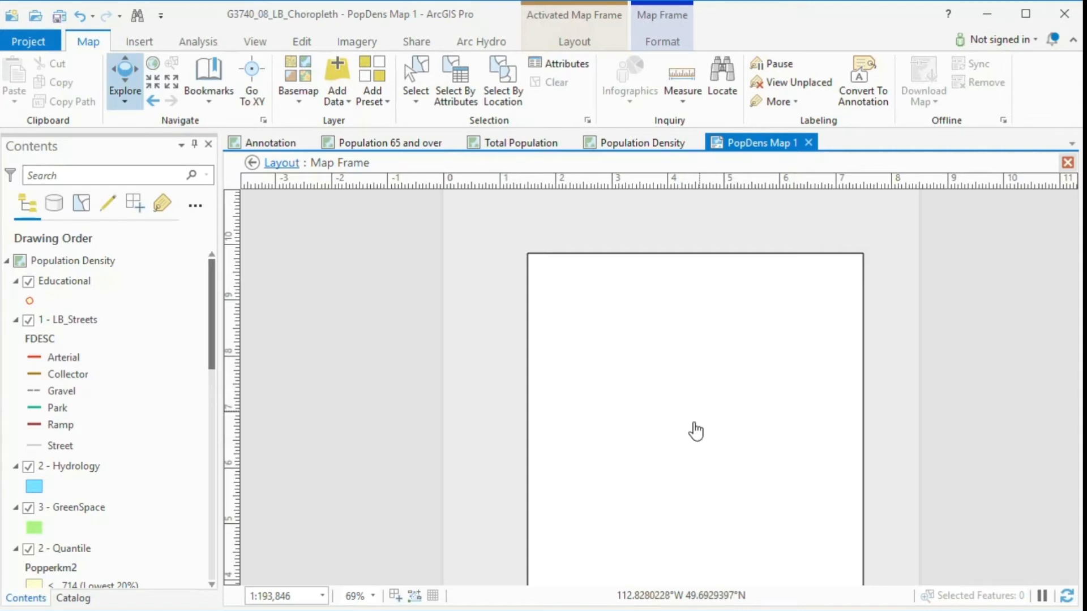
scroll(696, 432, "up", 2)
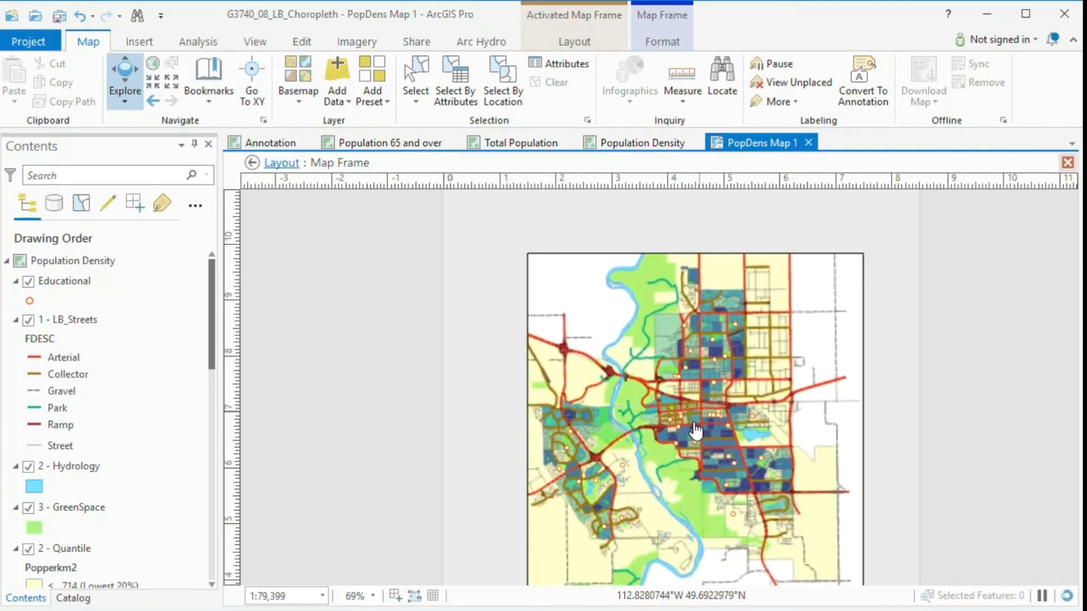
left_click_drag(649, 431, 690, 443)
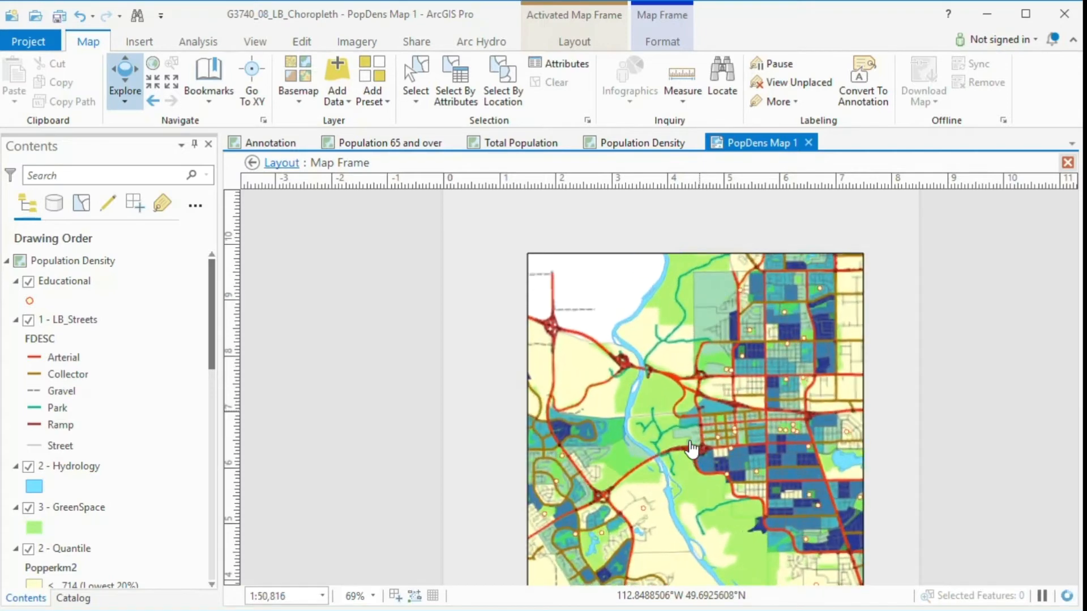
left_click(301, 597)
type("70000")
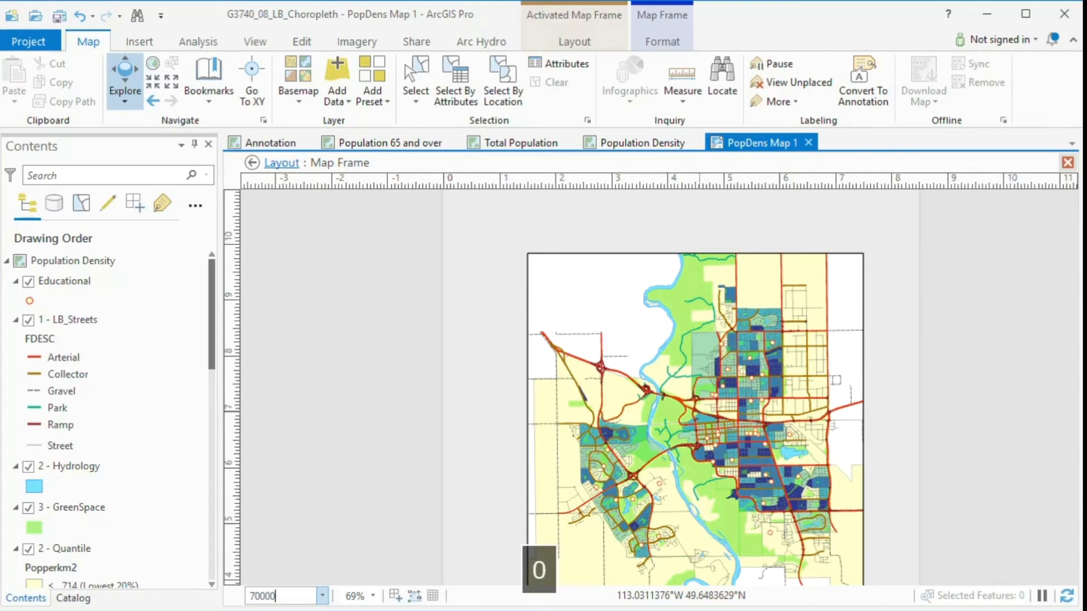
key("Return")
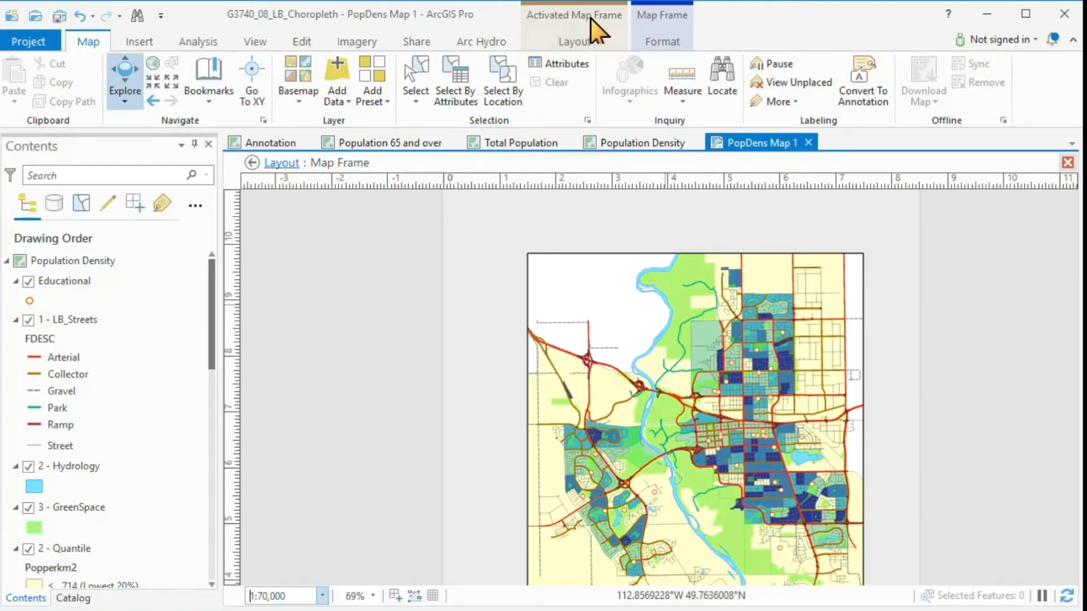
left_click(589, 39)
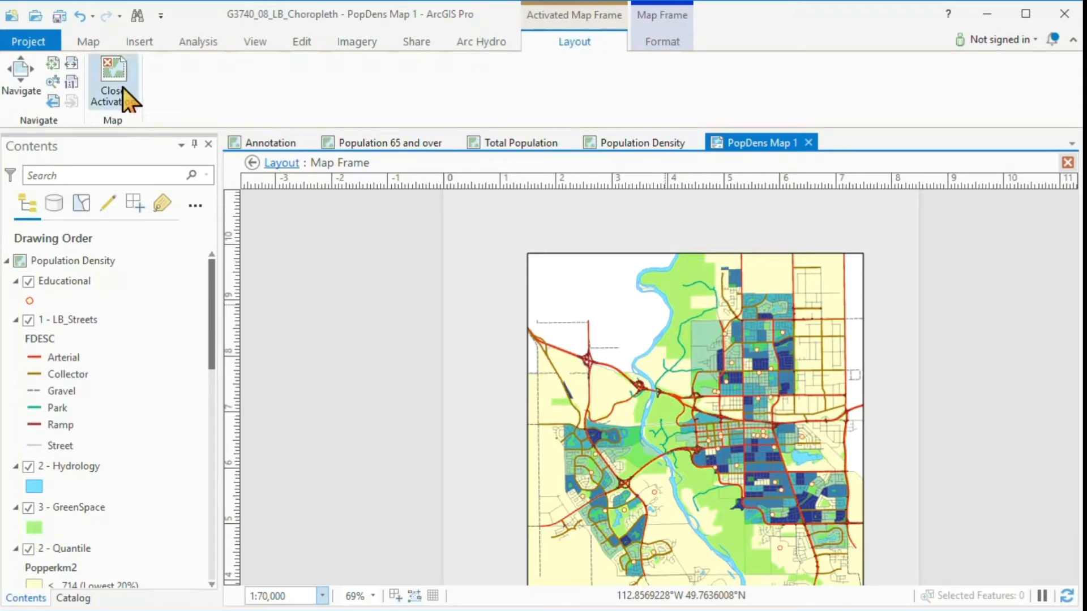
left_click(111, 69)
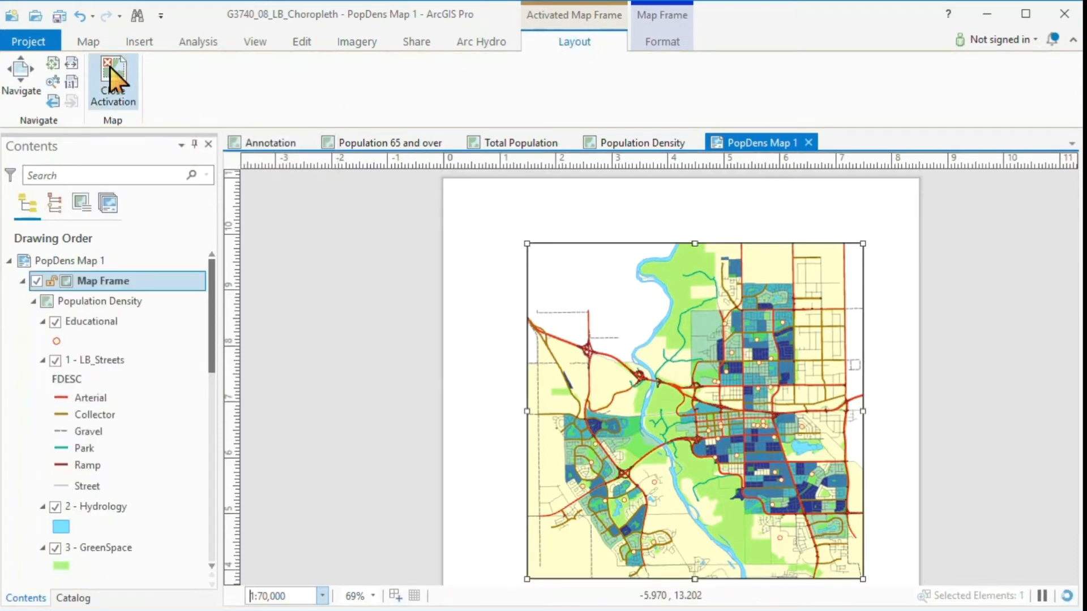
- Reposition the map frame slightly on the layout page
left_click_drag(686, 408, 717, 418)
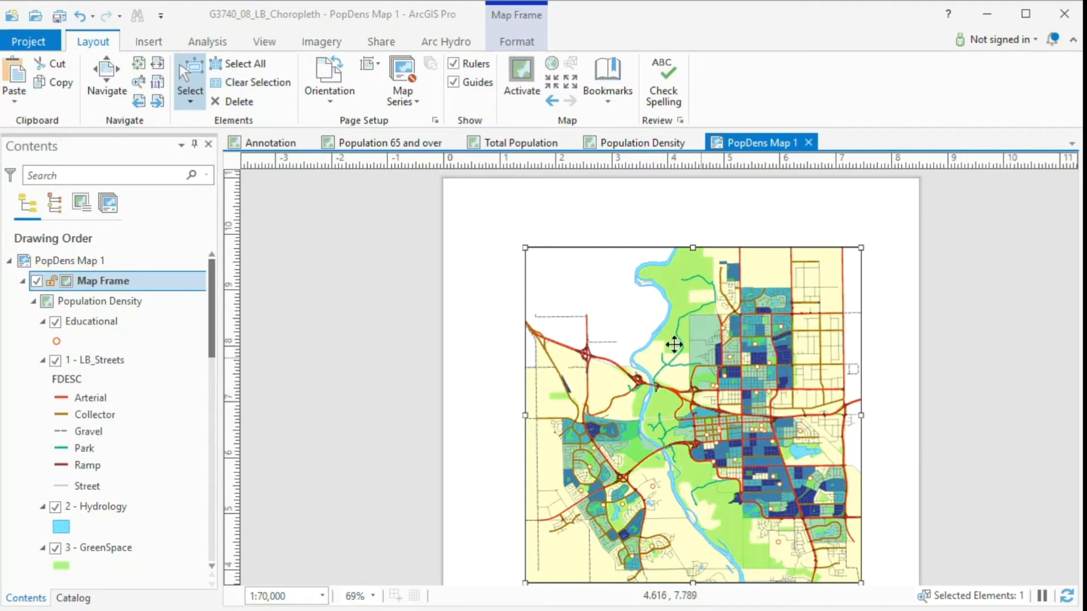
mouse_move(701, 388)
left_mouse_down()
mouse_move(702, 428)
mouse_move(702, 388)
left_mouse_up()
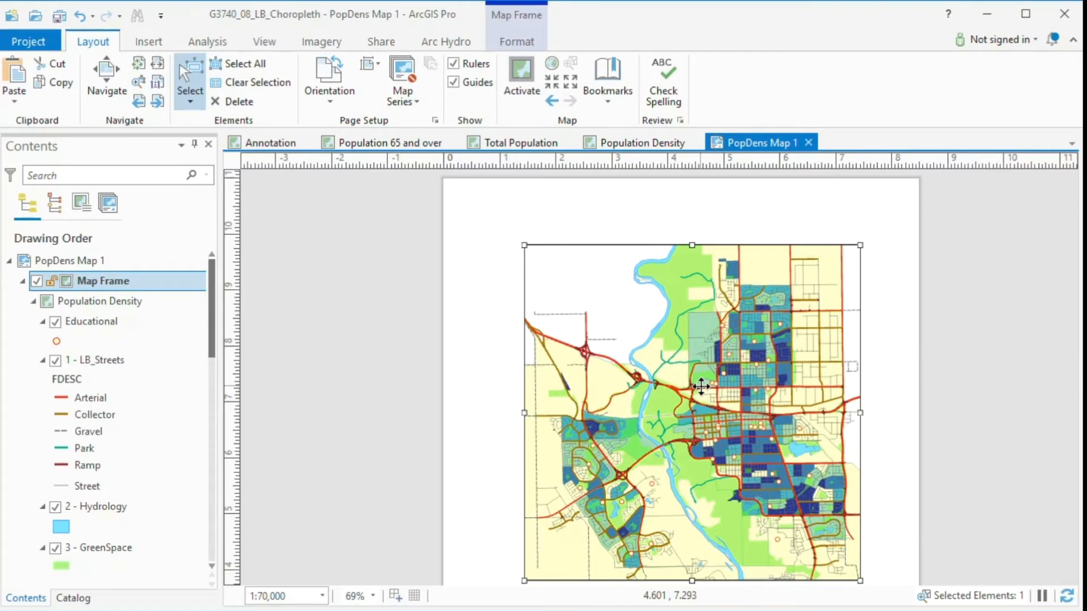
left_click(107, 71)
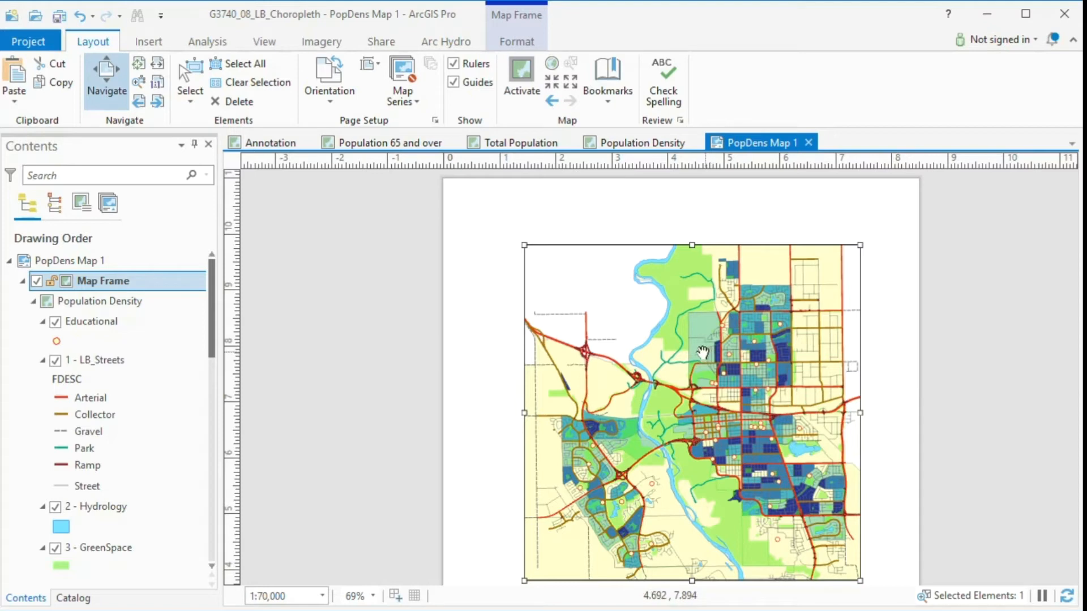
left_click_drag(703, 380, 667, 360)
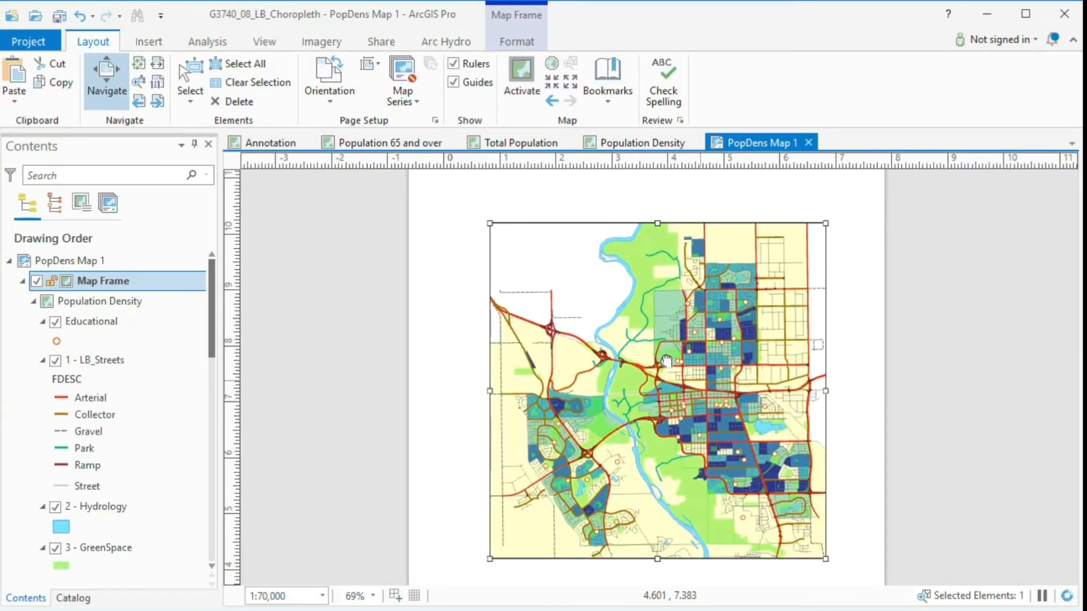
left_click_drag(665, 360, 672, 361)
- Activate the map frame again, shift the map slightly downward inside it, and close the activation
left_click(190, 78)
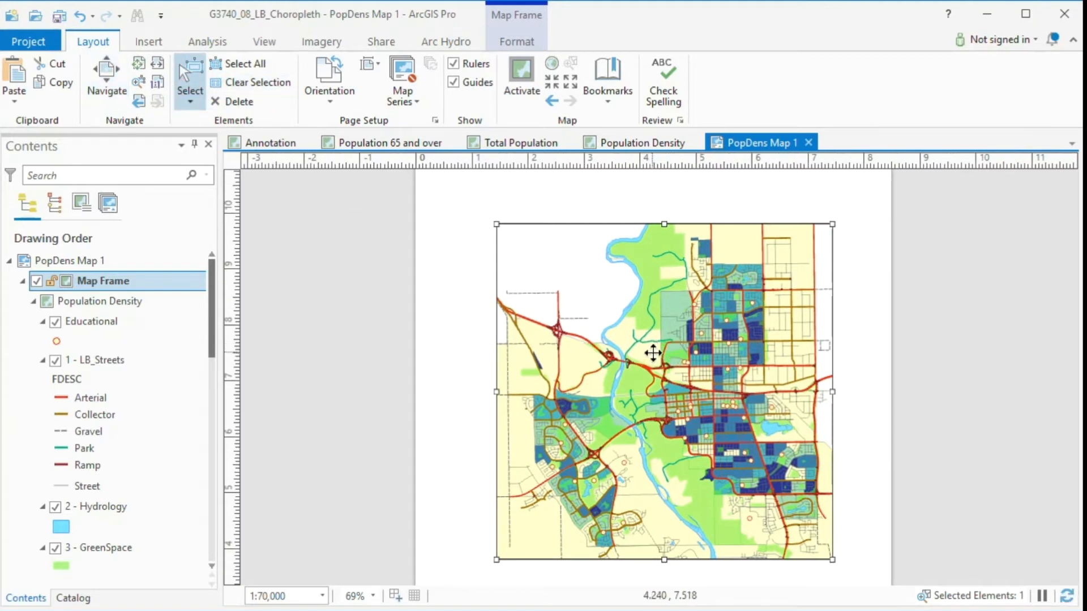
right_click(654, 355)
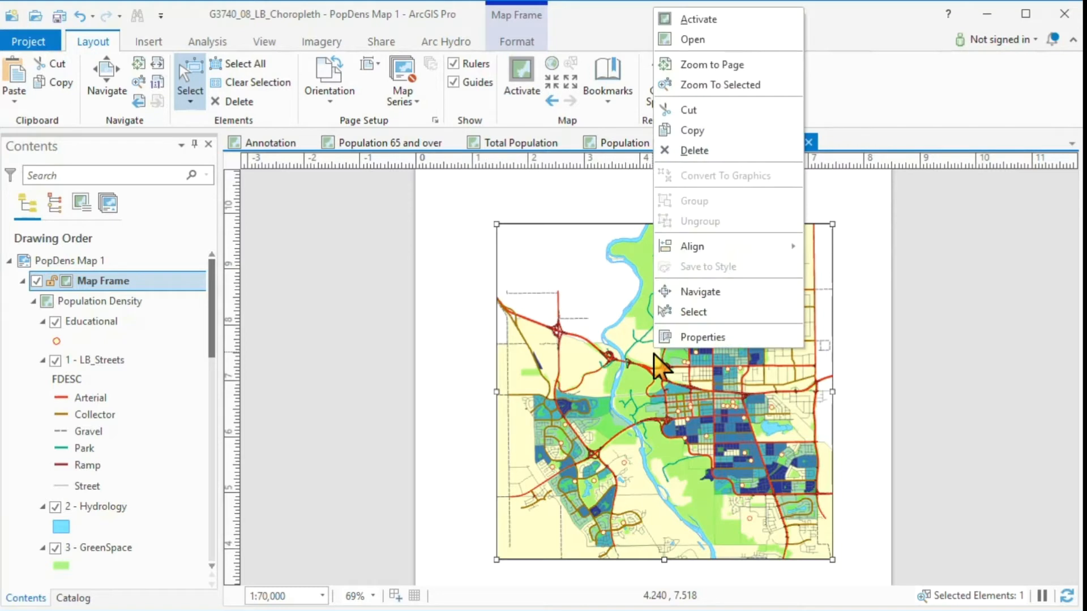
left_click(692, 19)
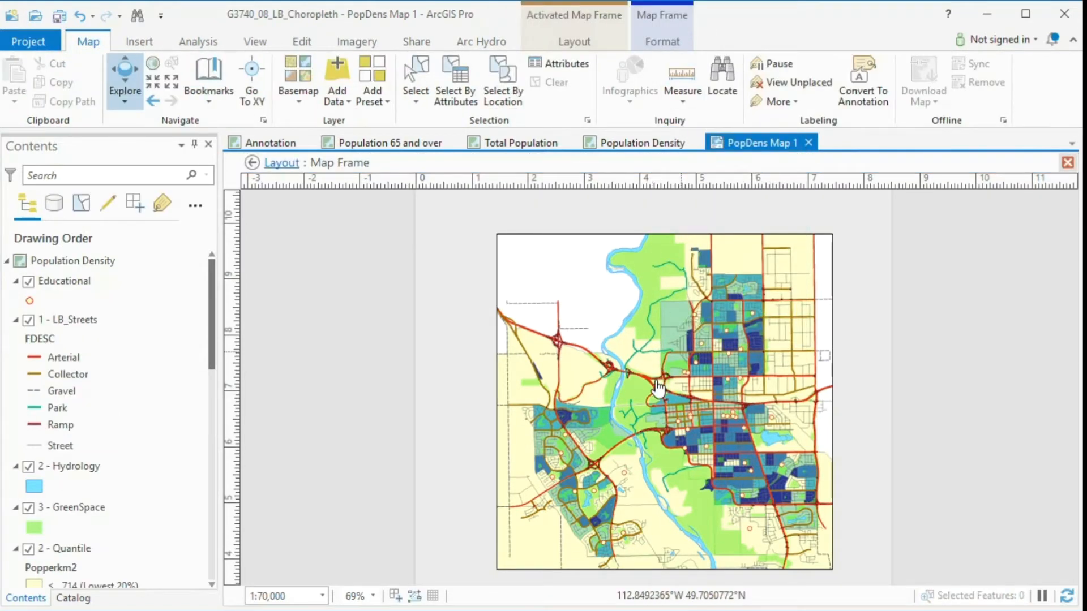
mouse_move(659, 379)
left_mouse_down()
mouse_move(702, 379)
mouse_move(705, 343)
mouse_move(648, 378)
mouse_move(656, 387)
left_mouse_up()
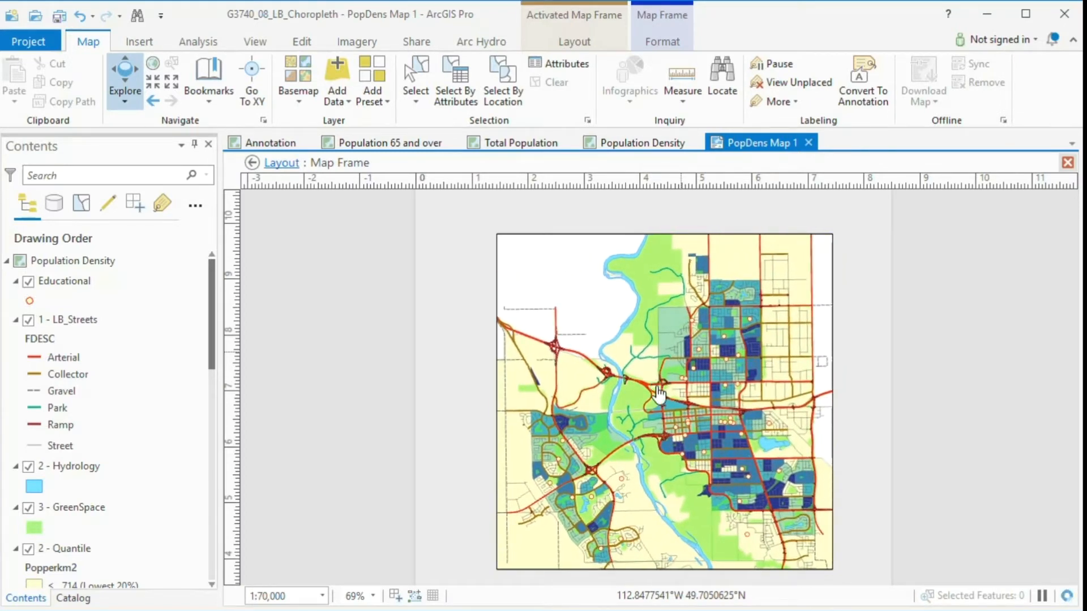
left_click(574, 40)
left_click(115, 88)
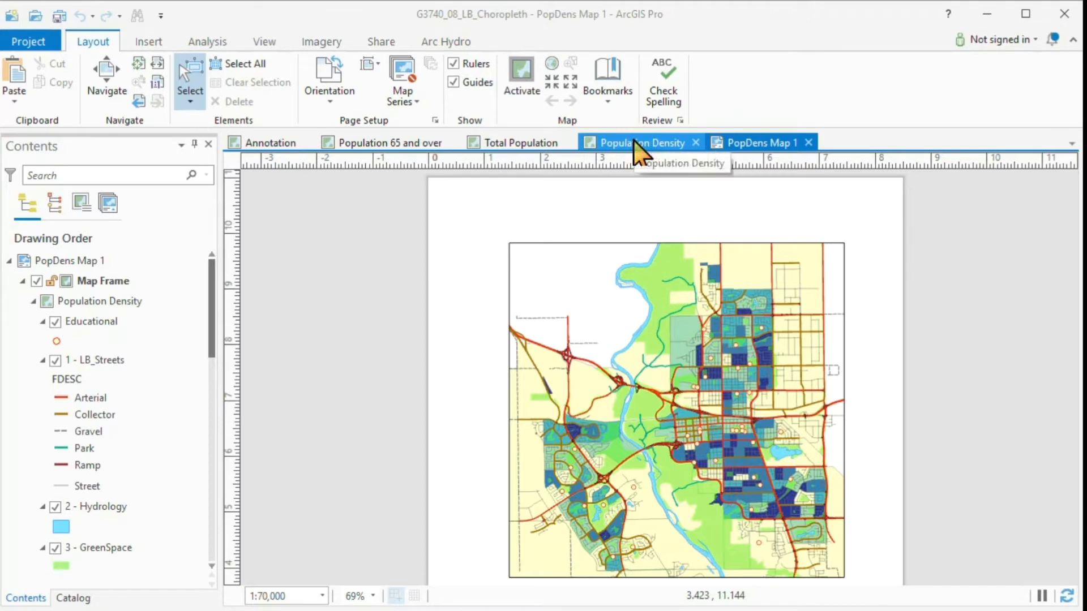
- Collapse the Educational, 1 - LB_Streets, 2 - Hydrology and 3 - GreenSpace layers in the PopDens Map 1 layout's contents
left_click(634, 142)
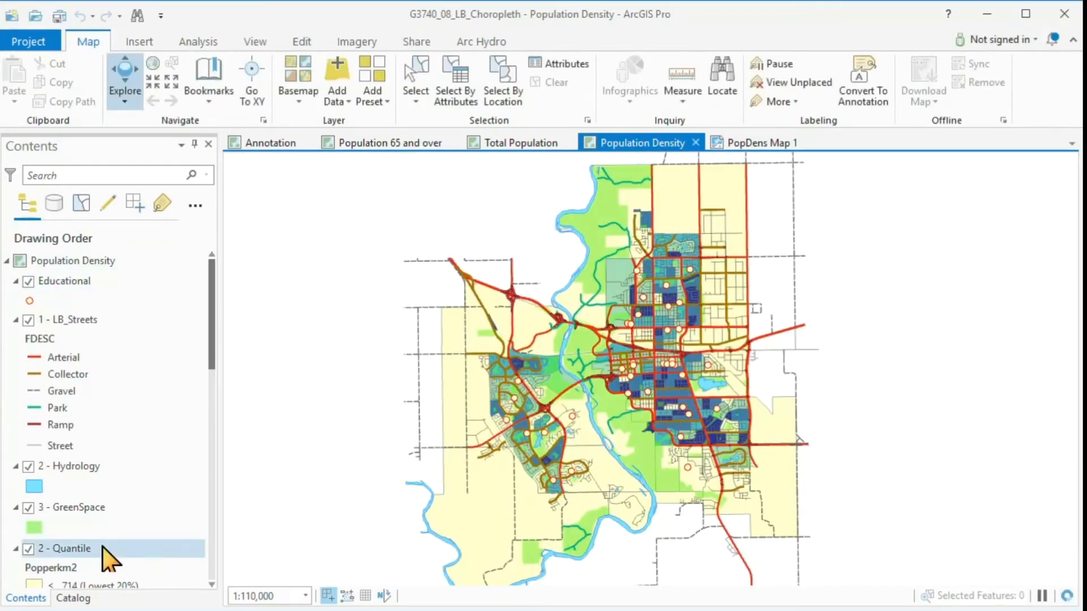
left_click(760, 143)
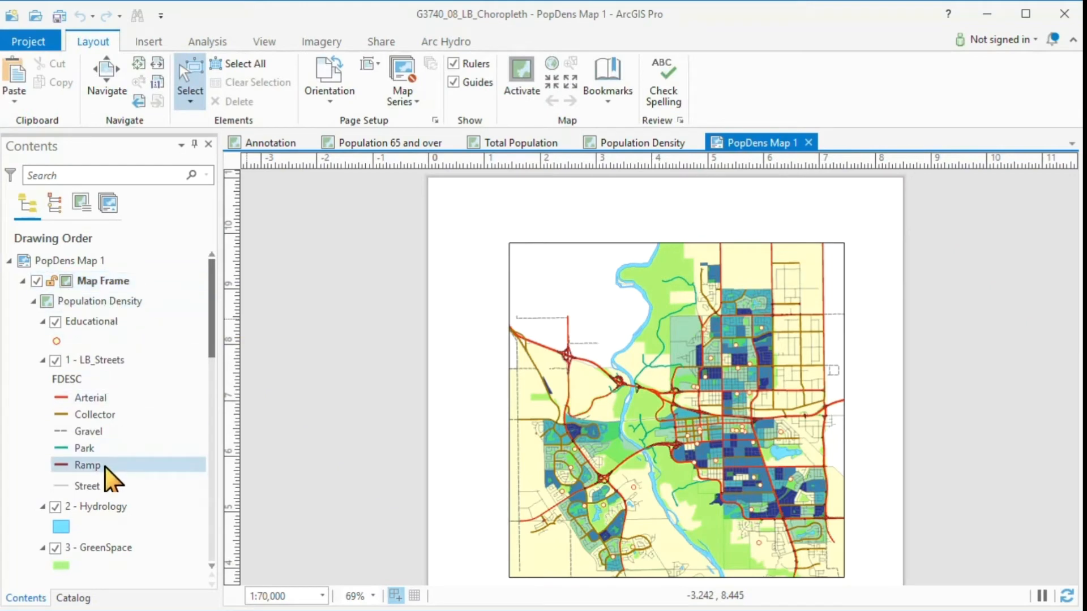
left_click(44, 320)
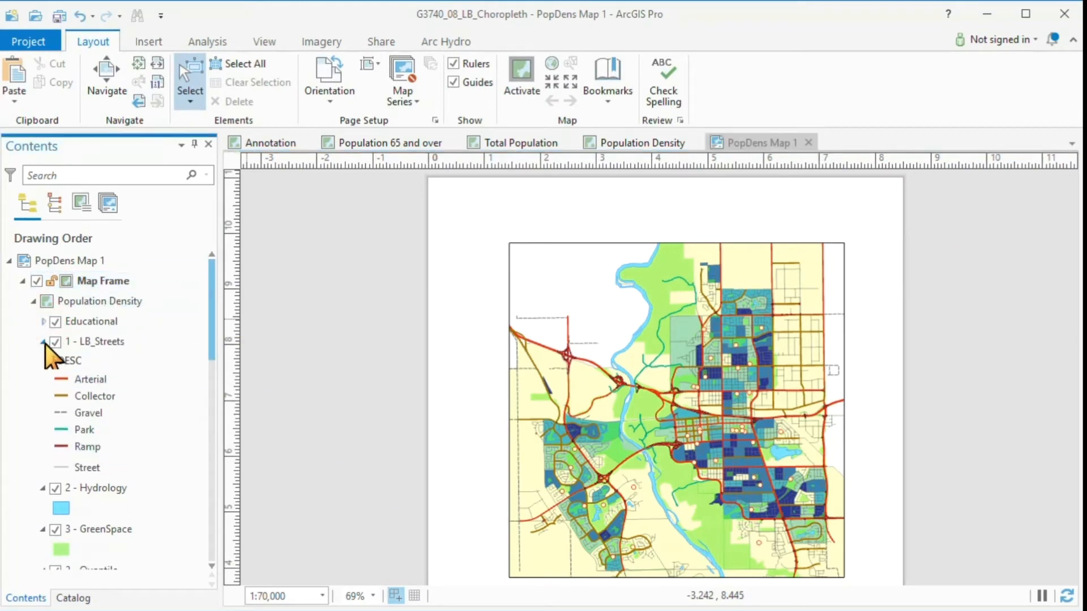
left_click(44, 342)
left_click(43, 362)
left_click(44, 382)
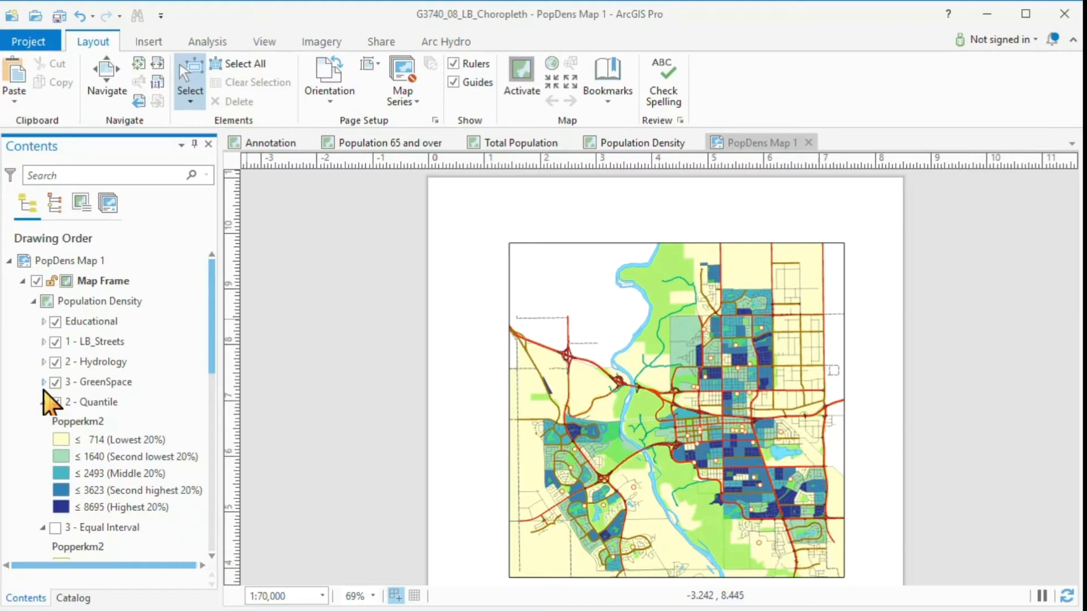
- Collapse the 2 - Quantile, 3 - Equal Interval, 4 - Natural Breaks, 5 - Manual, 6 - Std Deviation and LB_Dem_10hs layers in the layout's contents
left_click(43, 402)
left_click(43, 422)
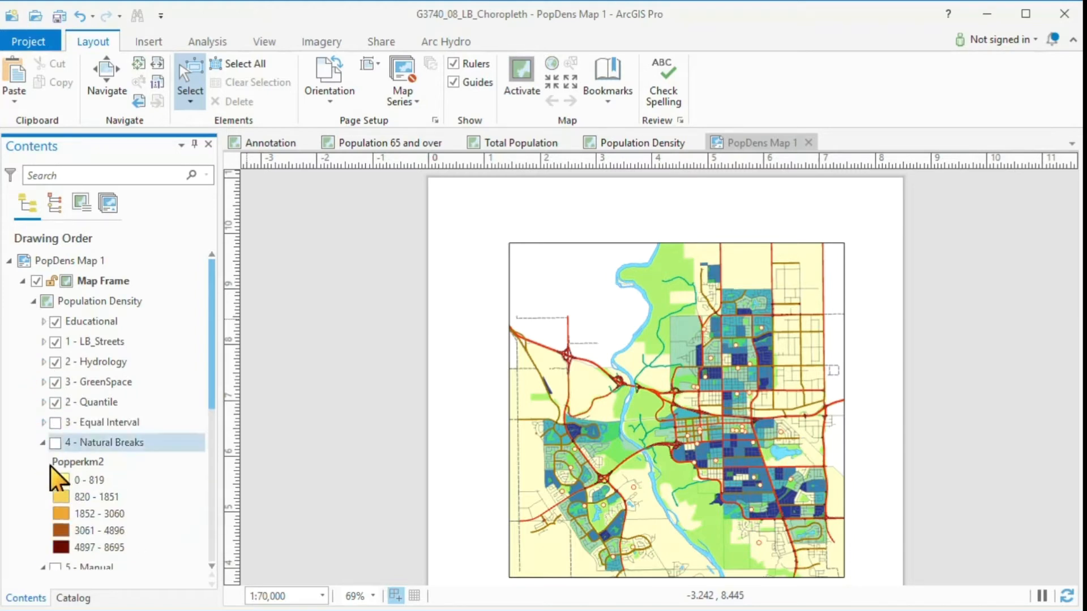
left_click(44, 443)
left_click(43, 462)
left_click(51, 483)
left_click(44, 483)
left_click(43, 503)
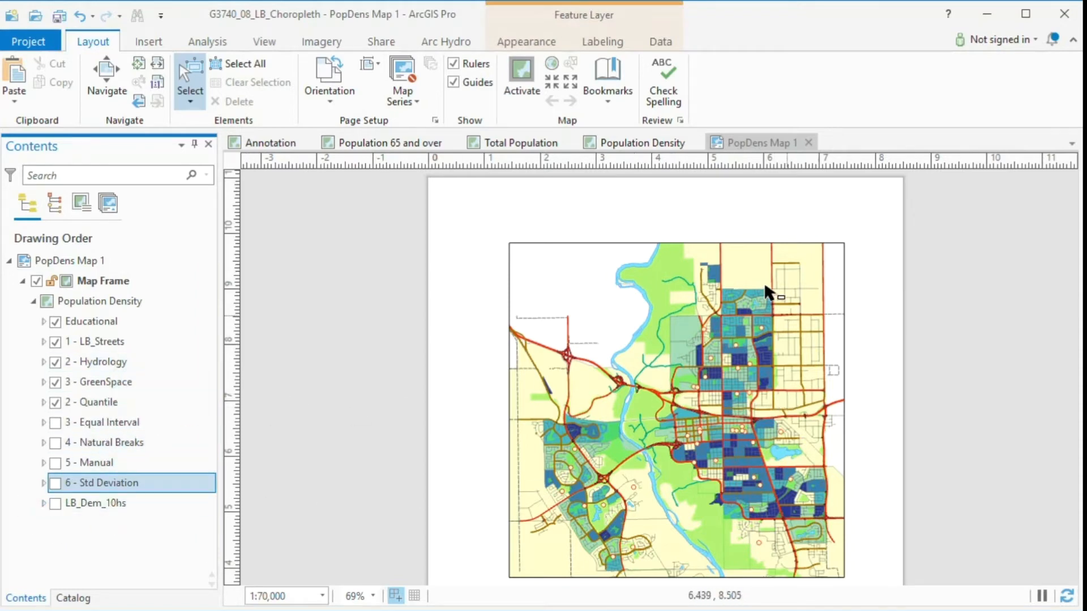
- Hide the Quantile layer and preview the Equal Interval and Natural Breaks layers one after the other, hiding each again
left_click(55, 402)
left_click(53, 422)
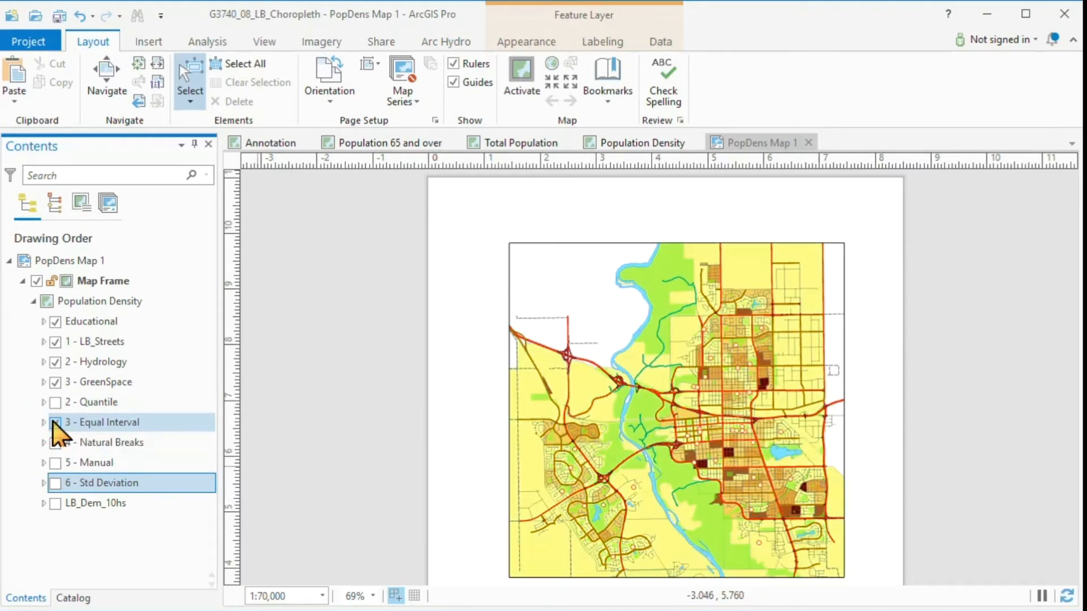
left_click(55, 442)
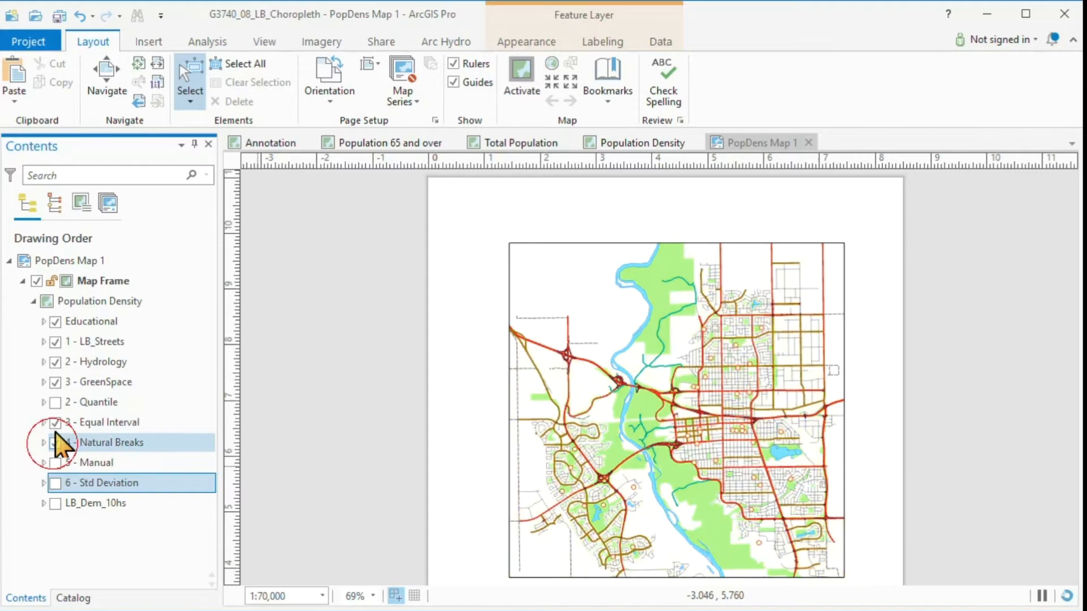
left_click(55, 422)
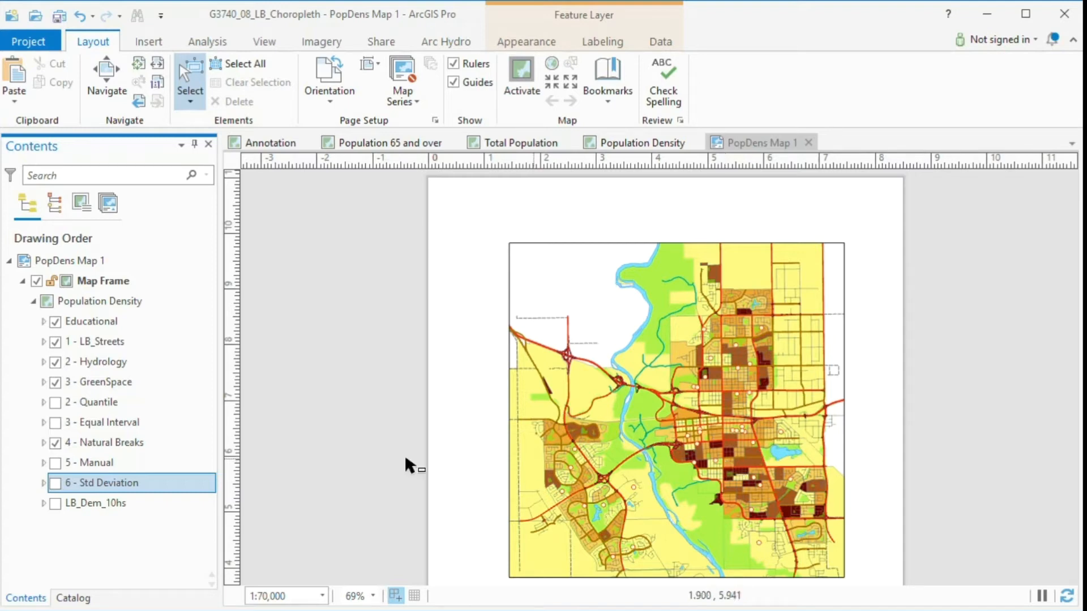
left_click(55, 442)
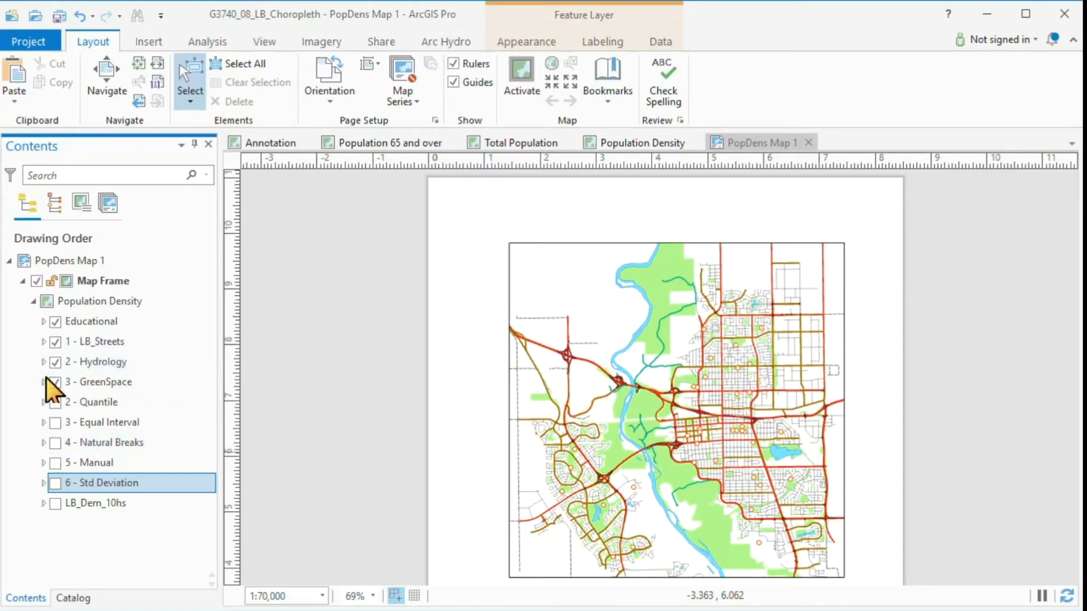
- Change the Educational layer's symbol to Circle 3, check it in the Population Density map and return to the PopDens Map 1 layout
left_click(43, 320)
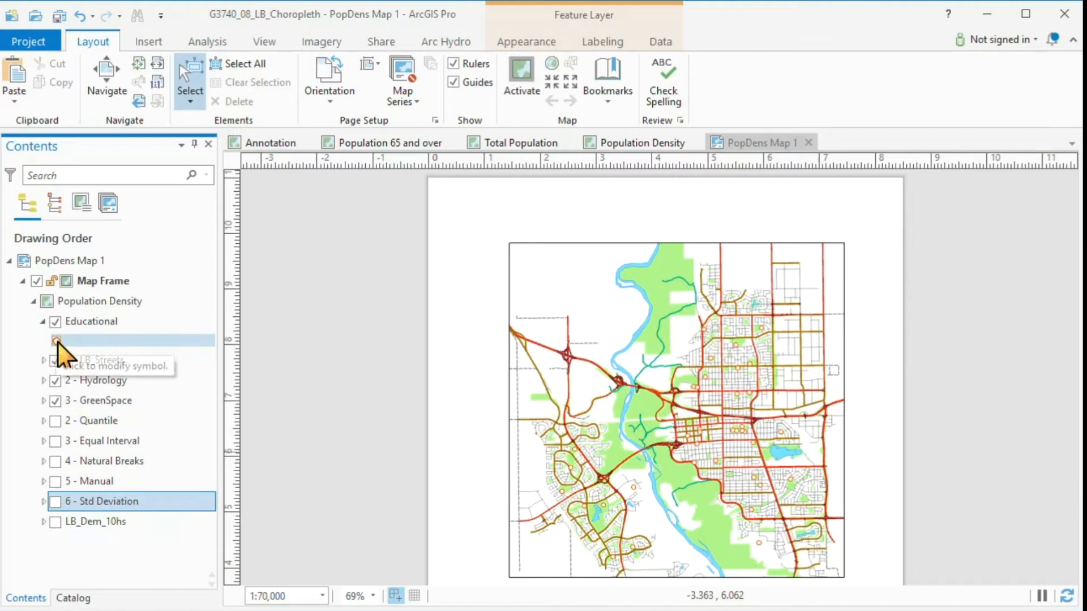
left_click(57, 344)
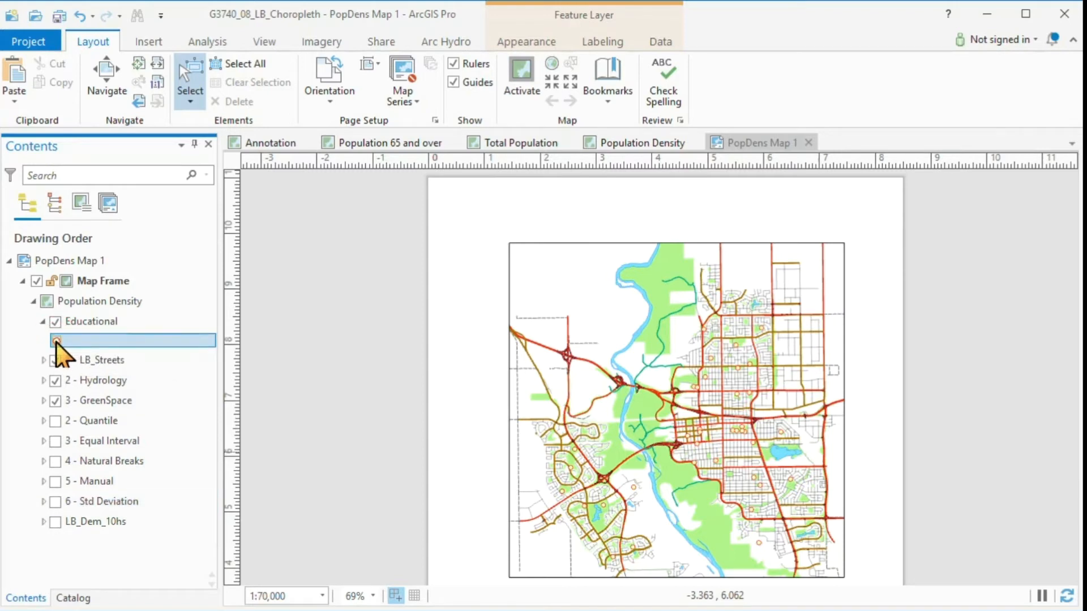
left_click(57, 342)
left_click(445, 311)
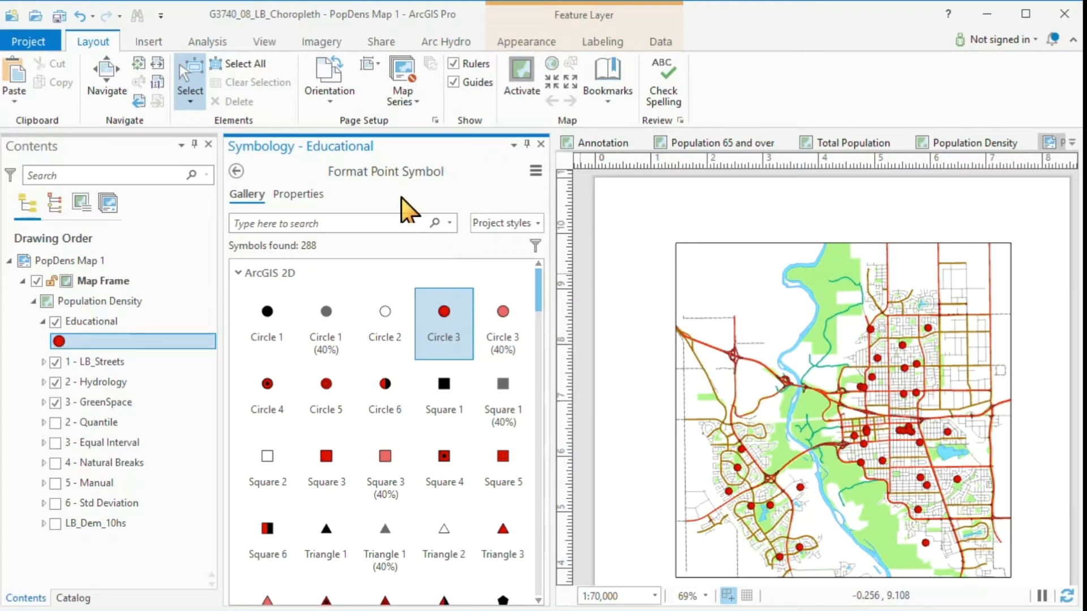
left_click(541, 145)
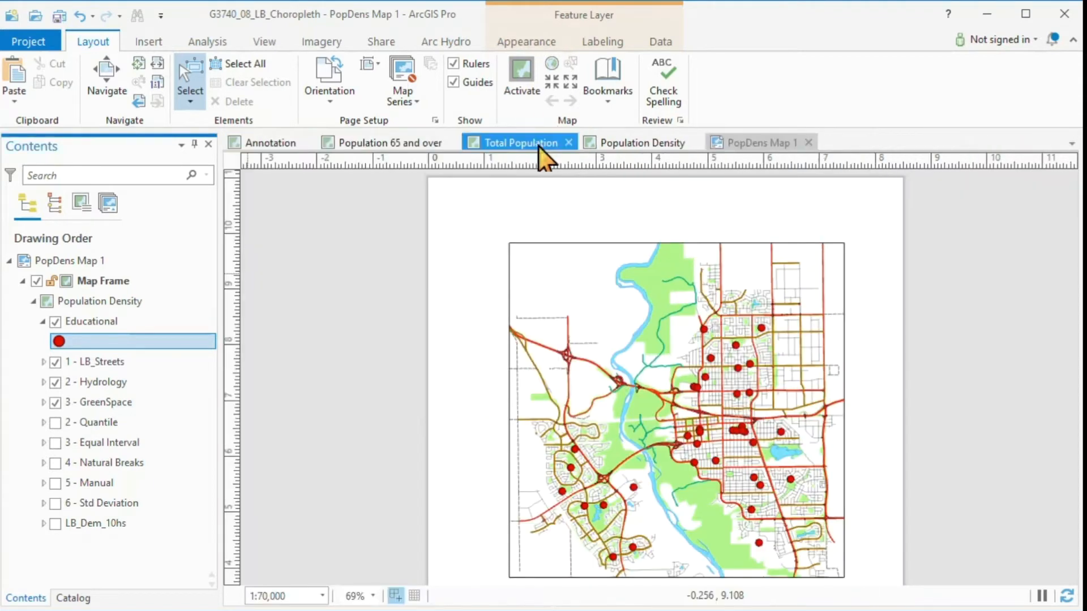
left_click(633, 146)
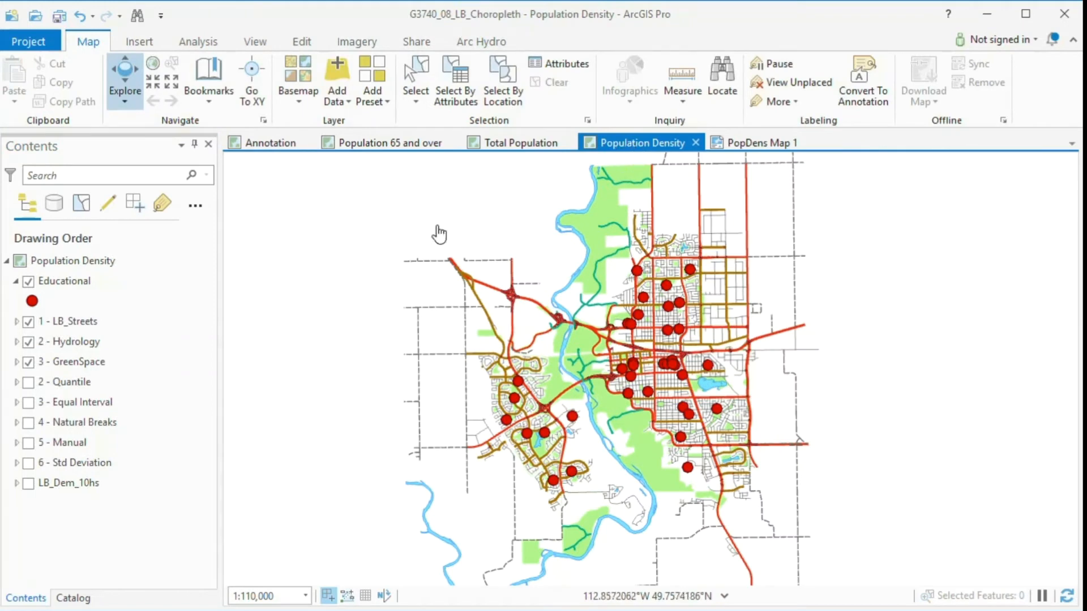
left_click(746, 144)
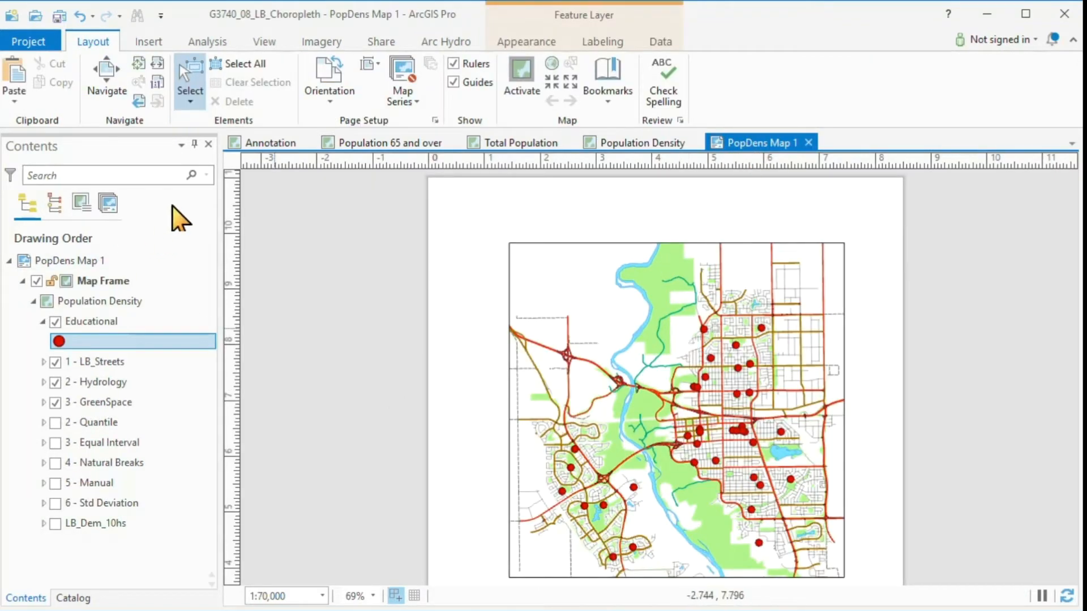
- Undo the Educational symbol change, collapse that layer and make the 2 - Quantile layer visible again
left_click(79, 16)
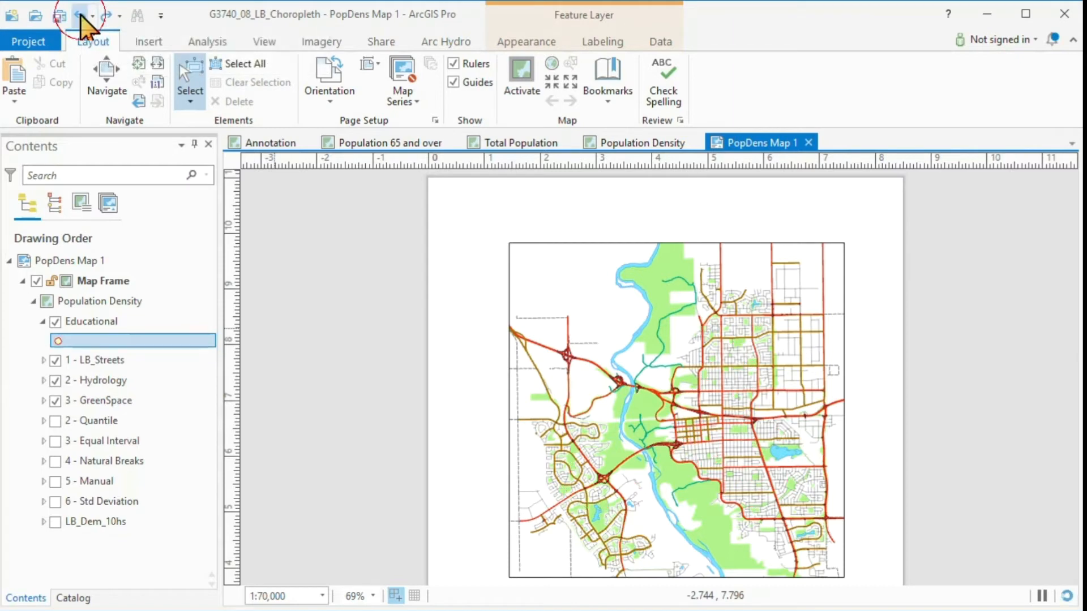
left_click(43, 322)
left_click(55, 402)
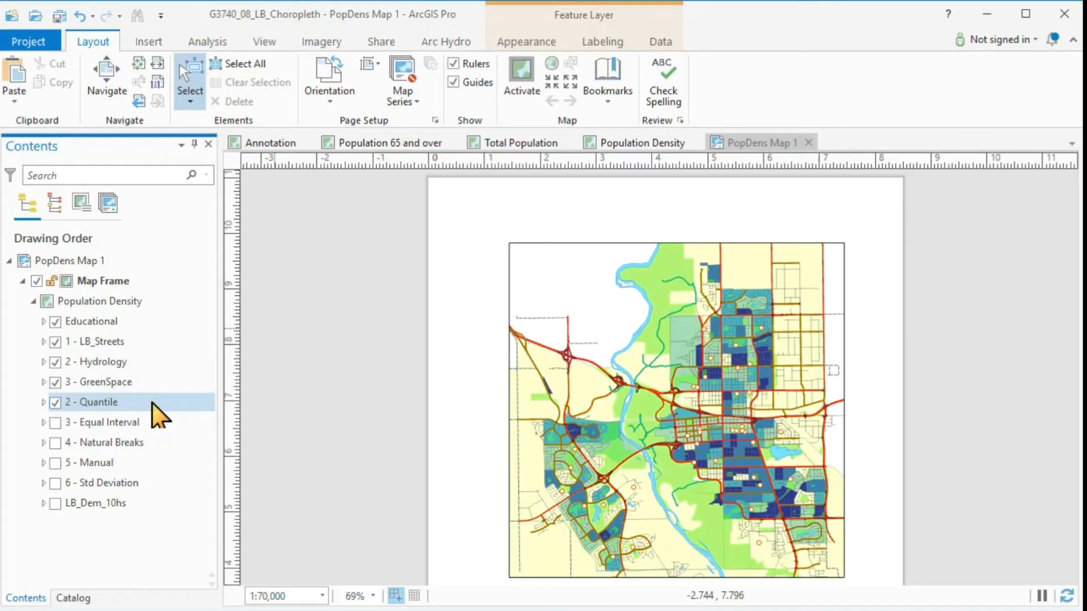
- Insert a legend about 4.15 in wide and 2.41 in high in the blank page area below the map frame
left_click(149, 43)
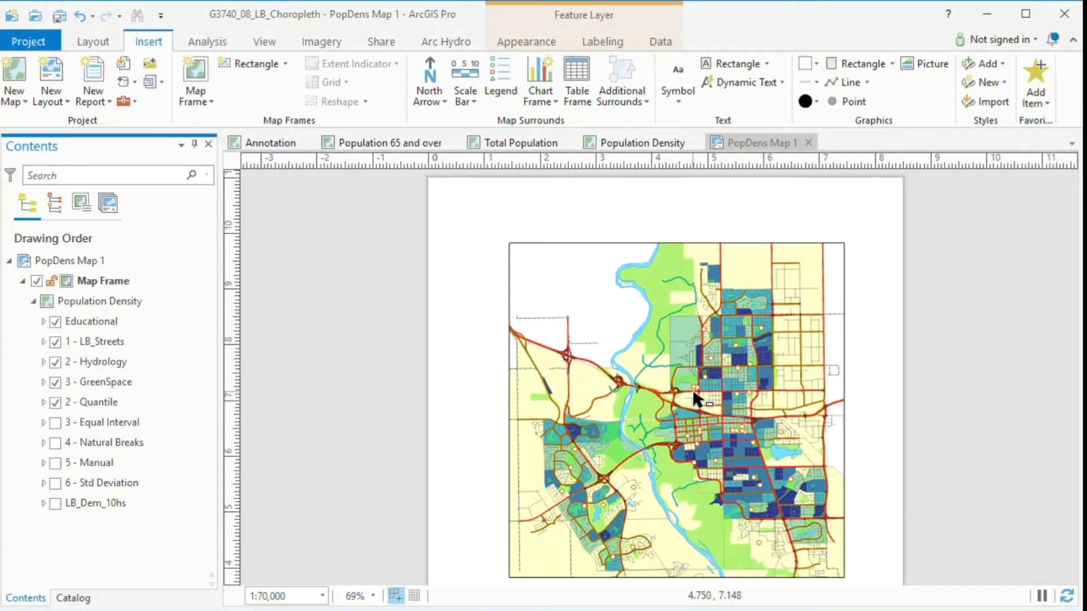
key("c")
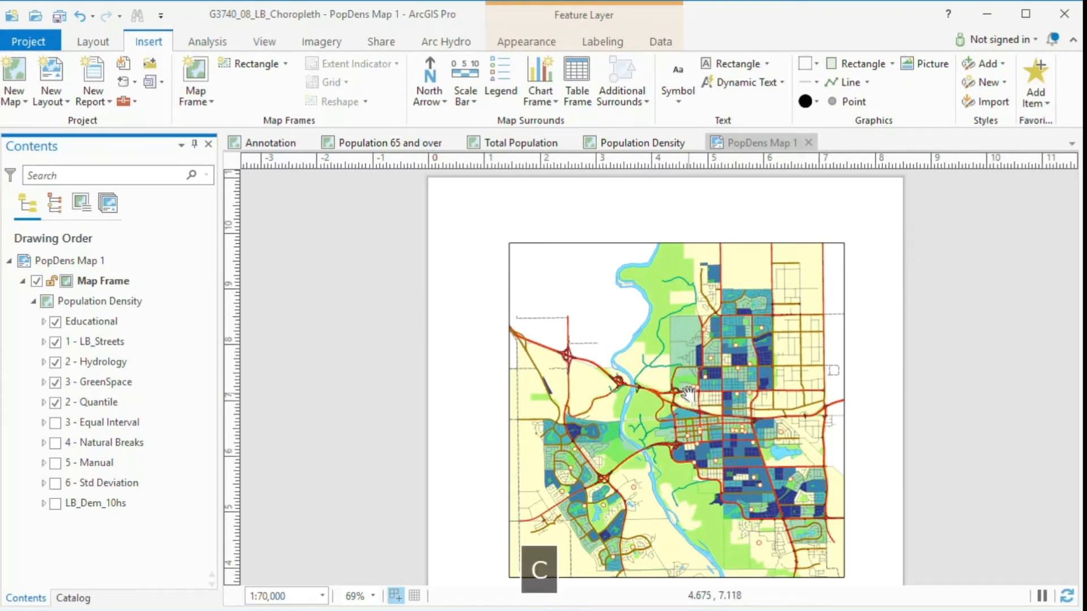
left_click_drag(692, 461, 670, 221)
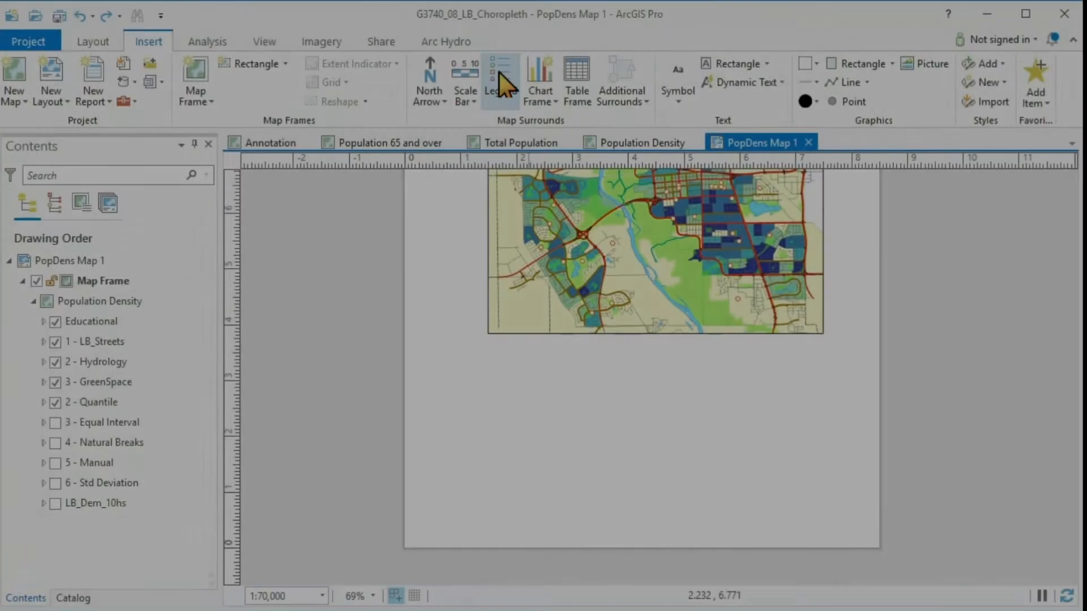
left_click(500, 79)
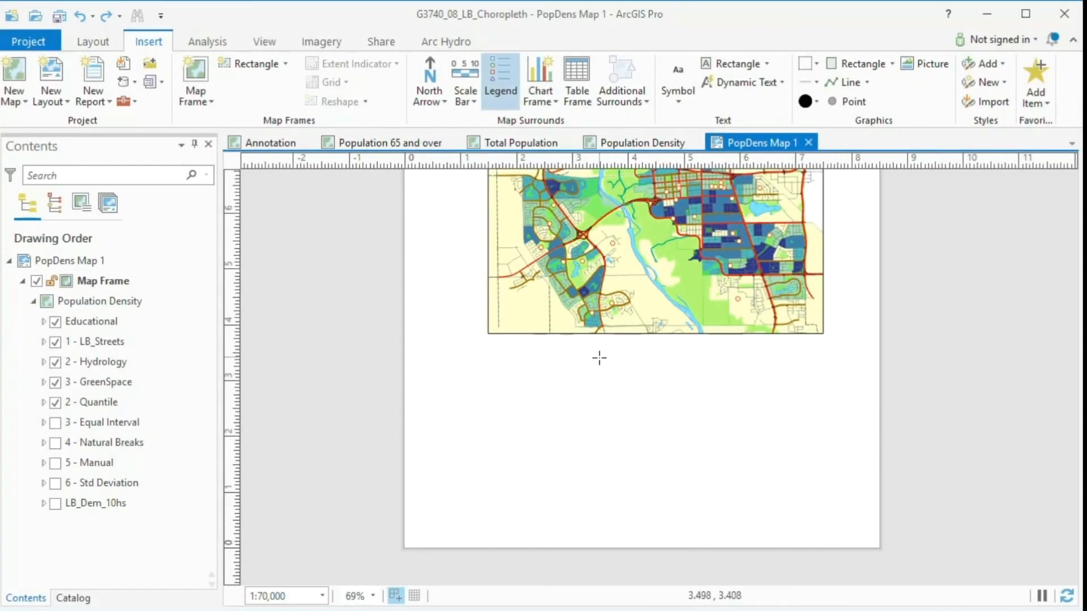
left_click_drag(592, 357, 825, 495)
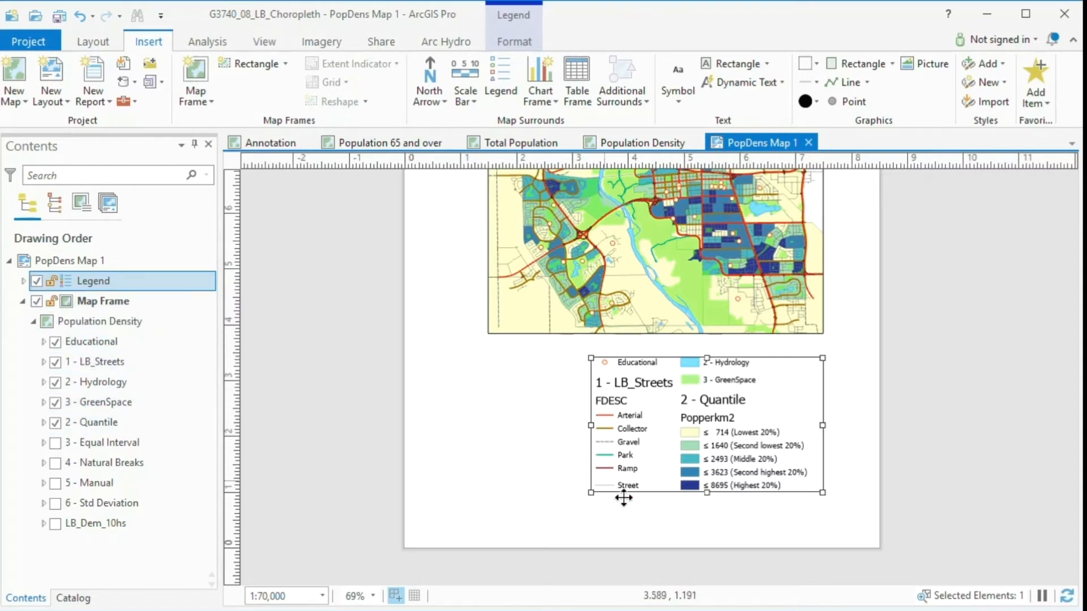
- Turn off the LB_Dem_10hs, 6 - Std Deviation, 5 - Manual, 4 - Natural Breaks and 3 - Equal Interval items of the legend
left_click(23, 301)
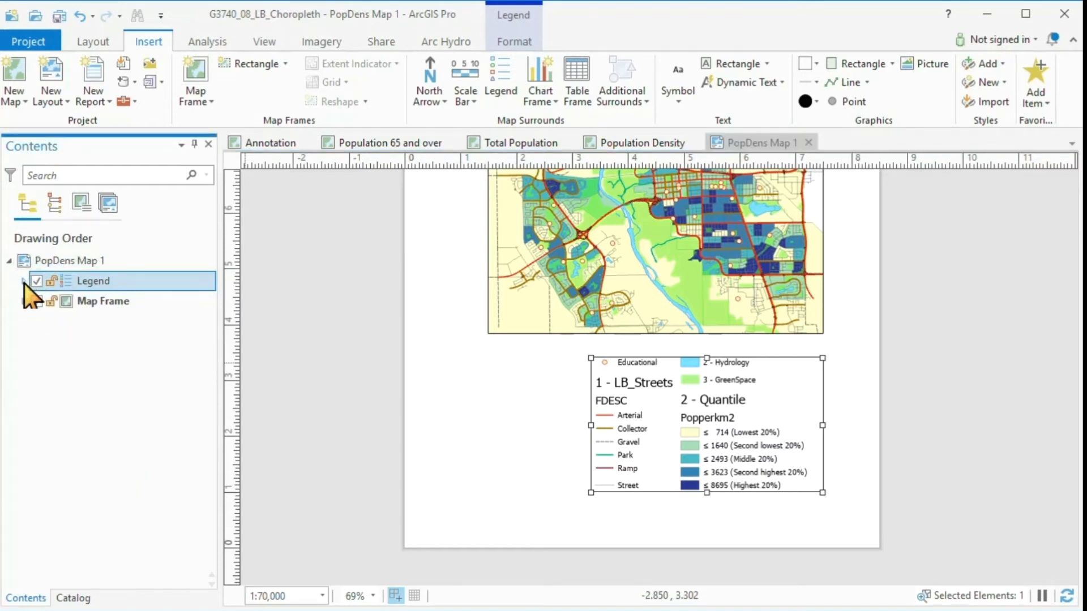
left_click(23, 281)
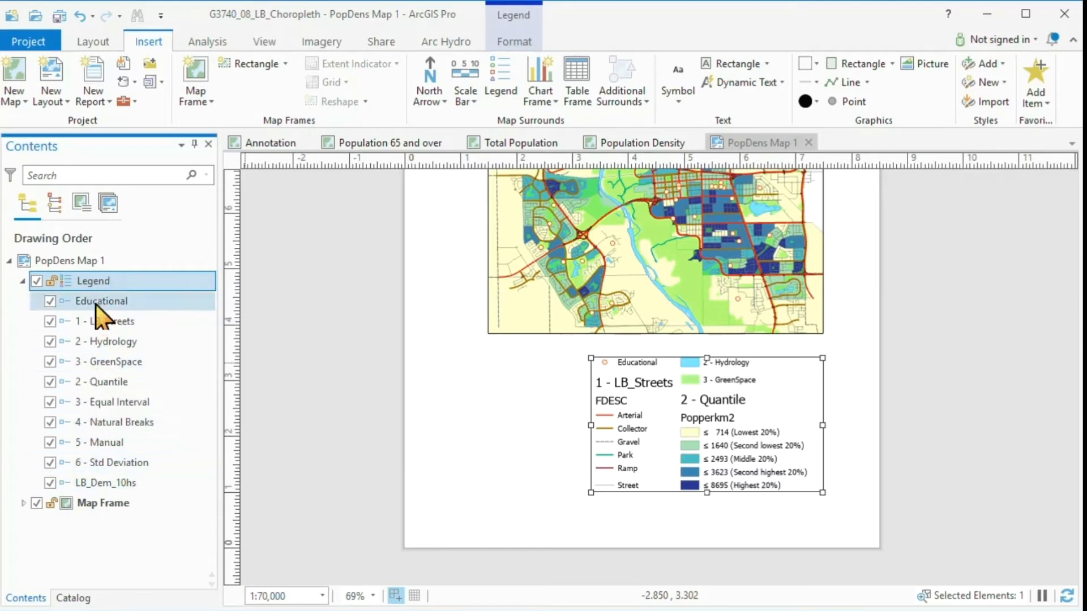
left_click(50, 483)
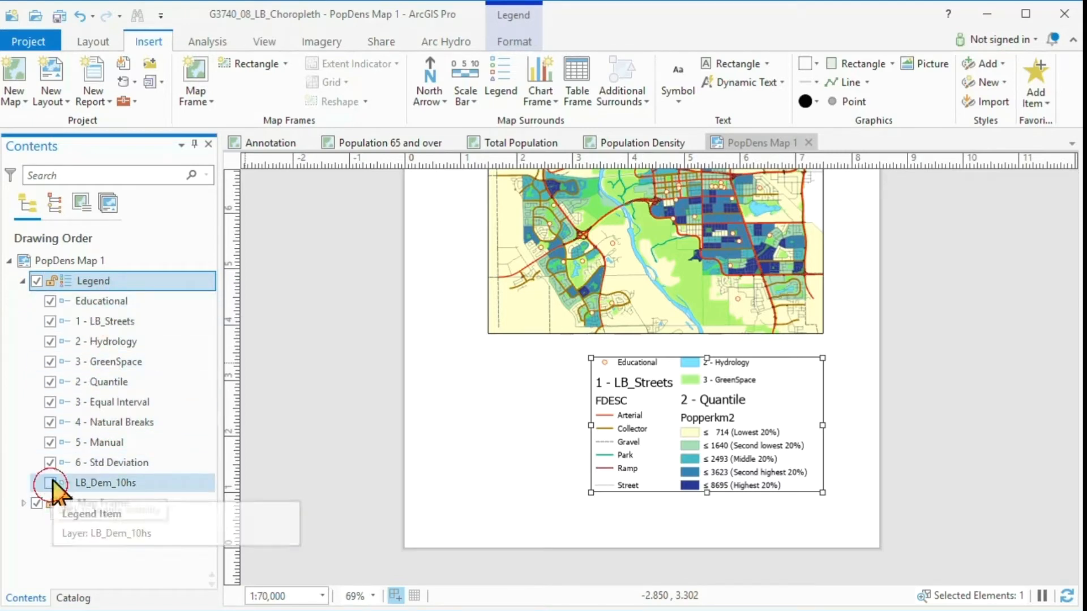
left_click(50, 462)
left_click(49, 442)
left_click(50, 422)
left_click(50, 402)
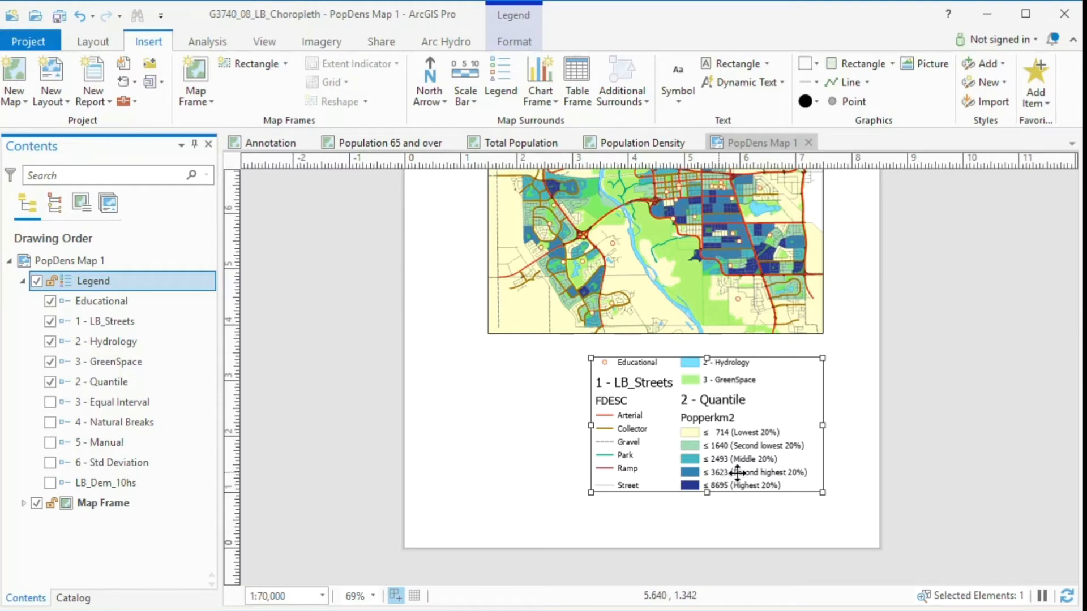
- Reorder the visible legend items to 2 - Quantile, 2 - Hydrology, 3 - GreenSpace, 1 - LB_Streets and Educational
left_click(103, 382)
left_click_drag(103, 382, 108, 294)
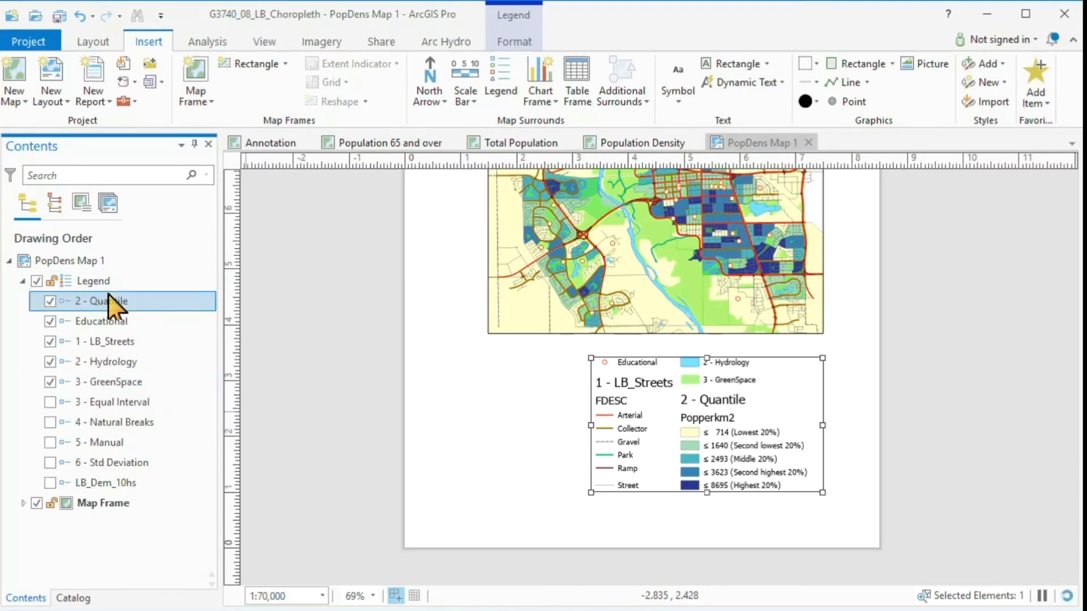
left_click(113, 361)
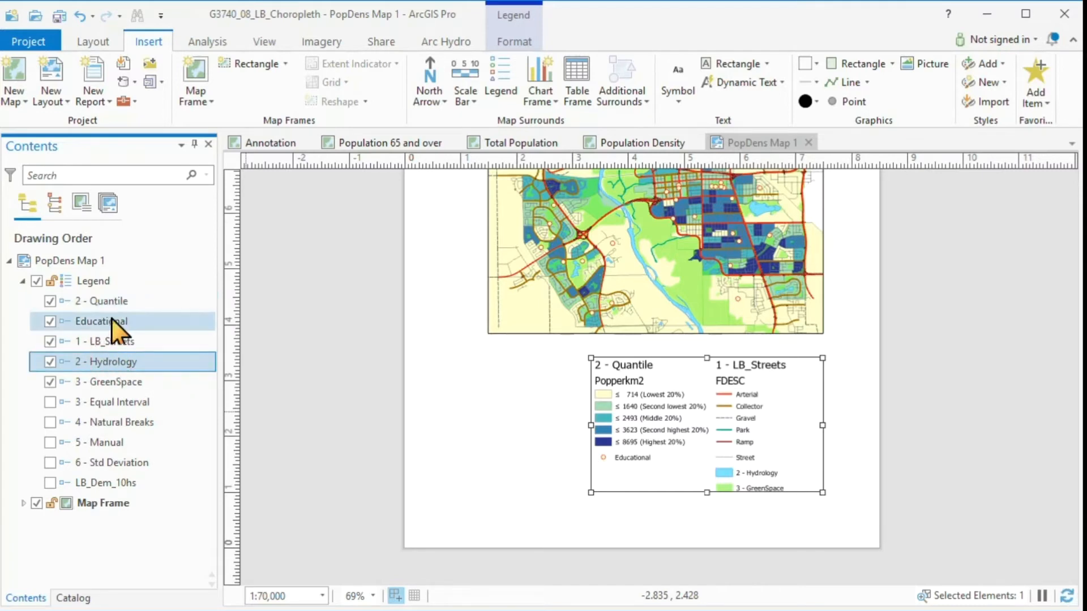
left_click_drag(111, 318, 111, 318)
mouse_move(113, 384)
left_mouse_down()
mouse_move(111, 338)
mouse_move(105, 387)
left_mouse_up()
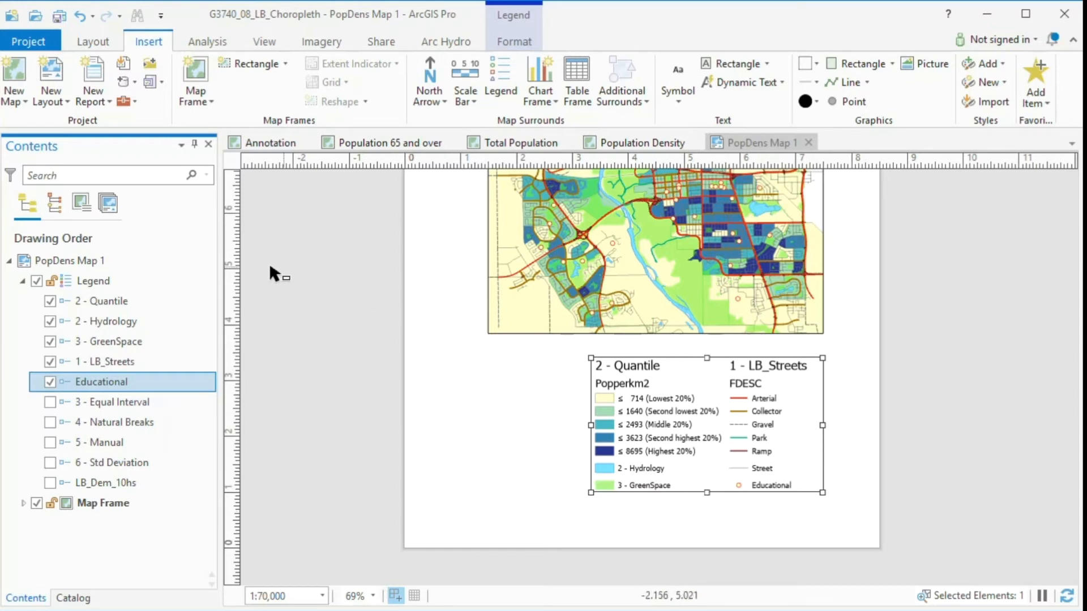
- Try Calibri as the font for the entire legend and undo the change
left_click(96, 281)
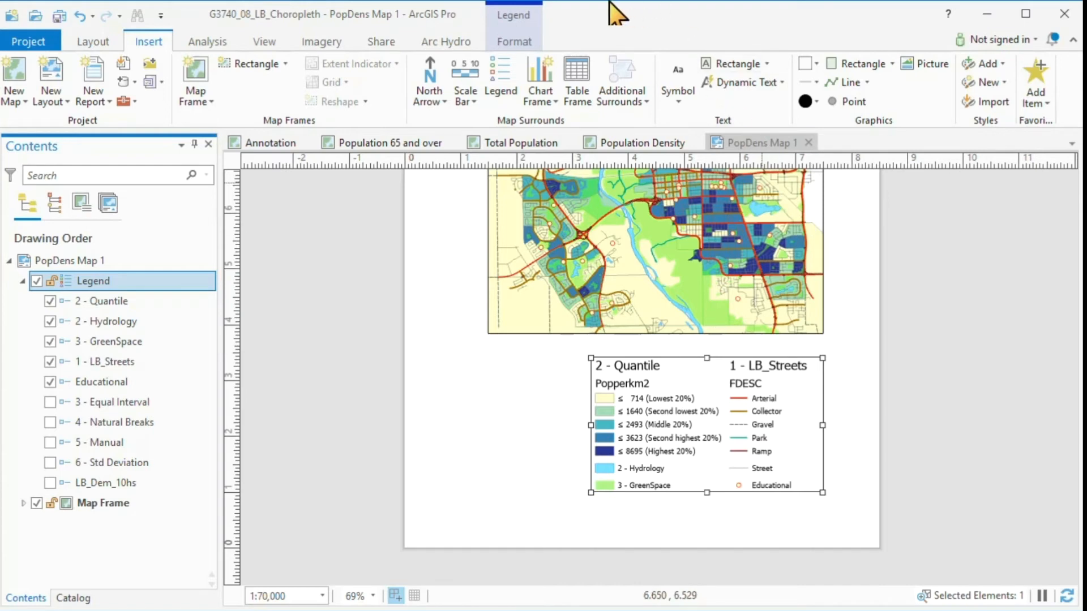
left_click(511, 41)
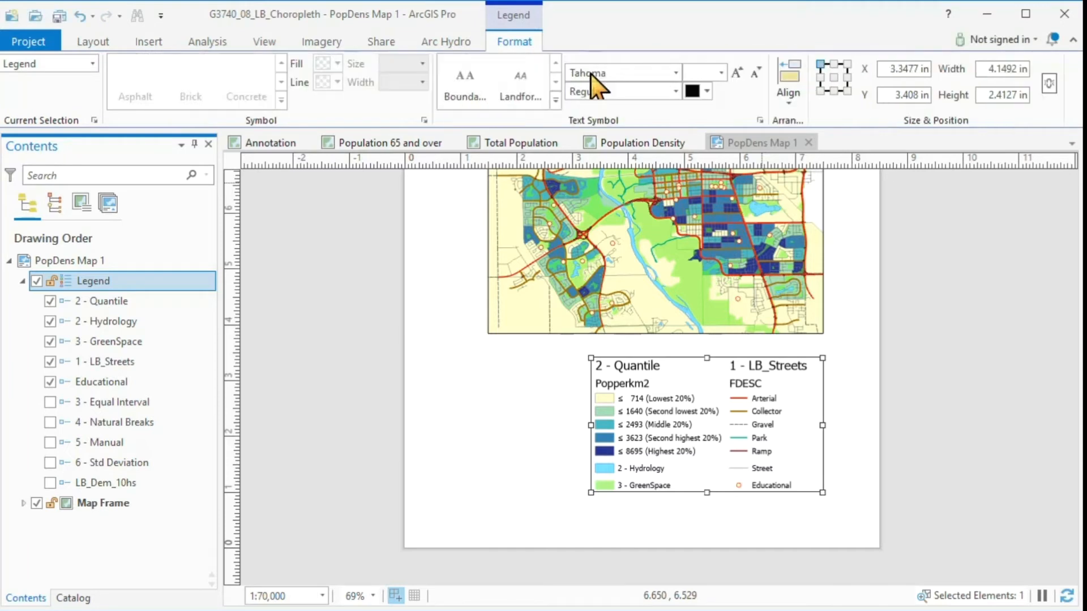
left_click(675, 73)
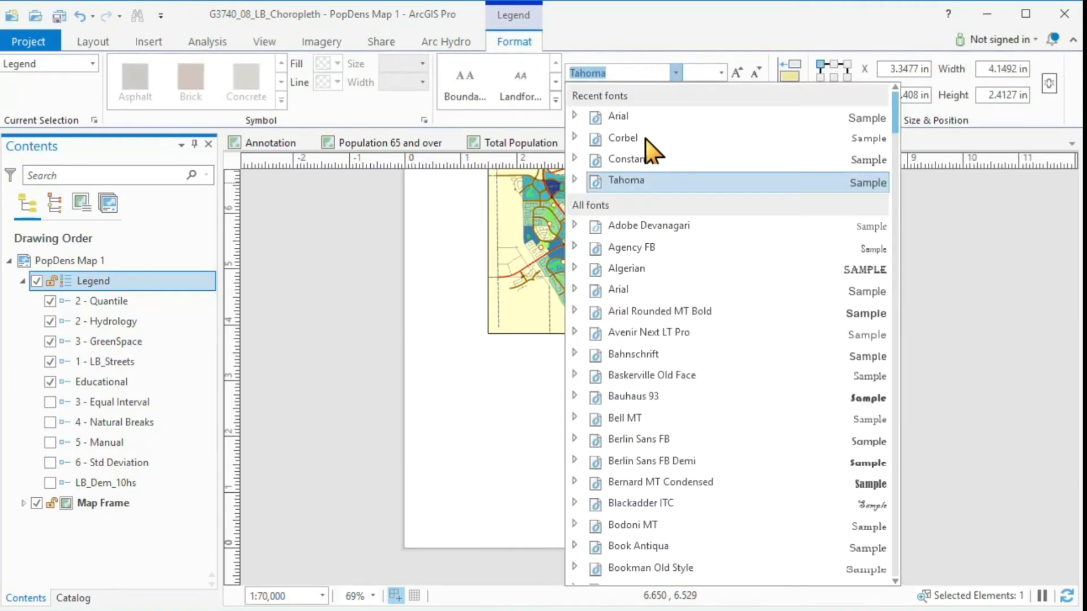
type("Calibri")
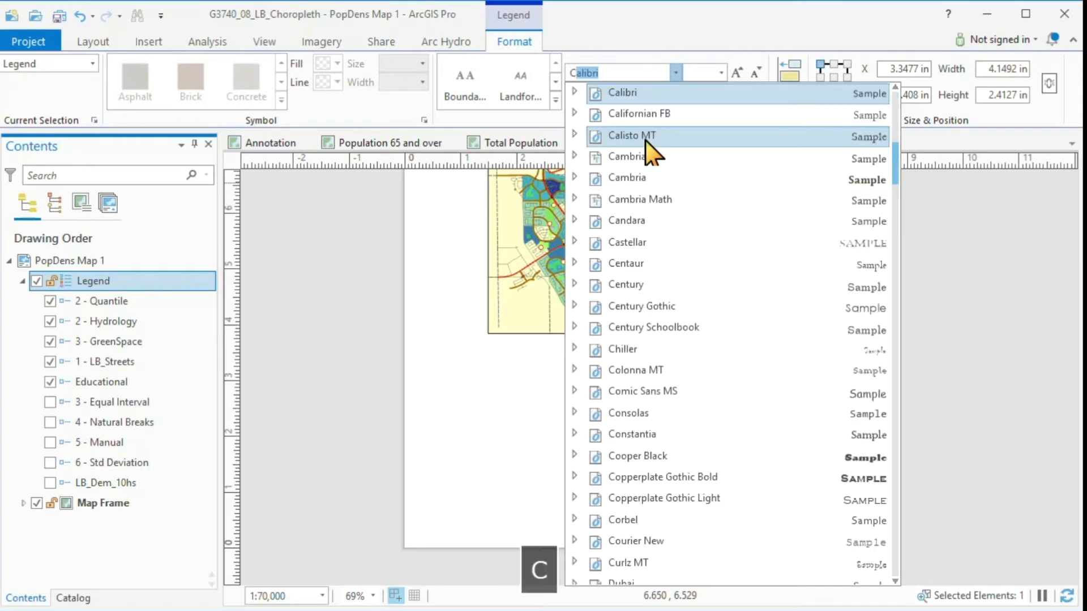
left_click(632, 90)
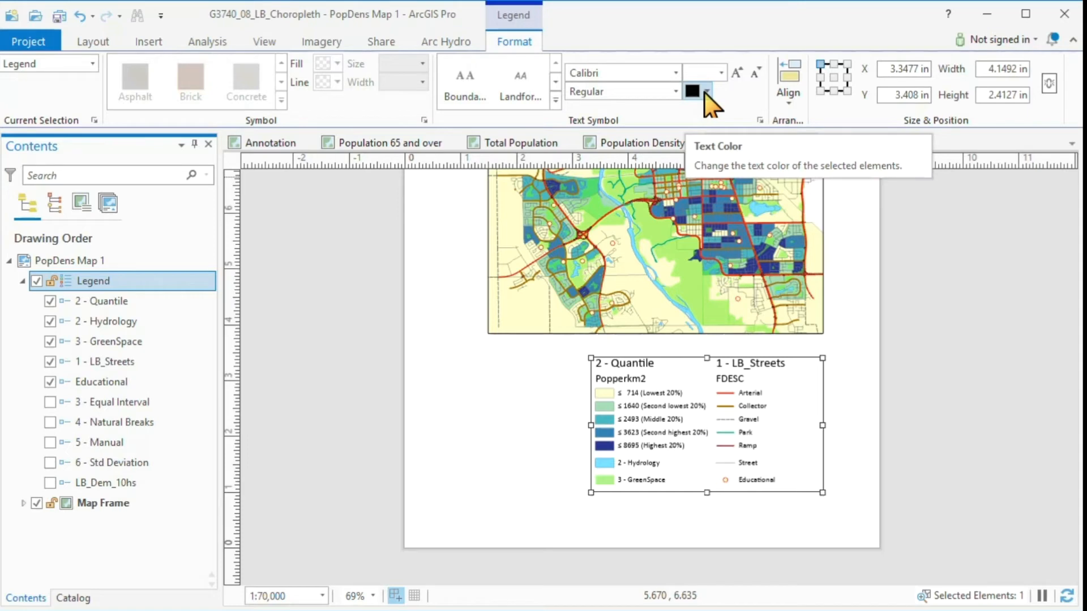
left_click(81, 17)
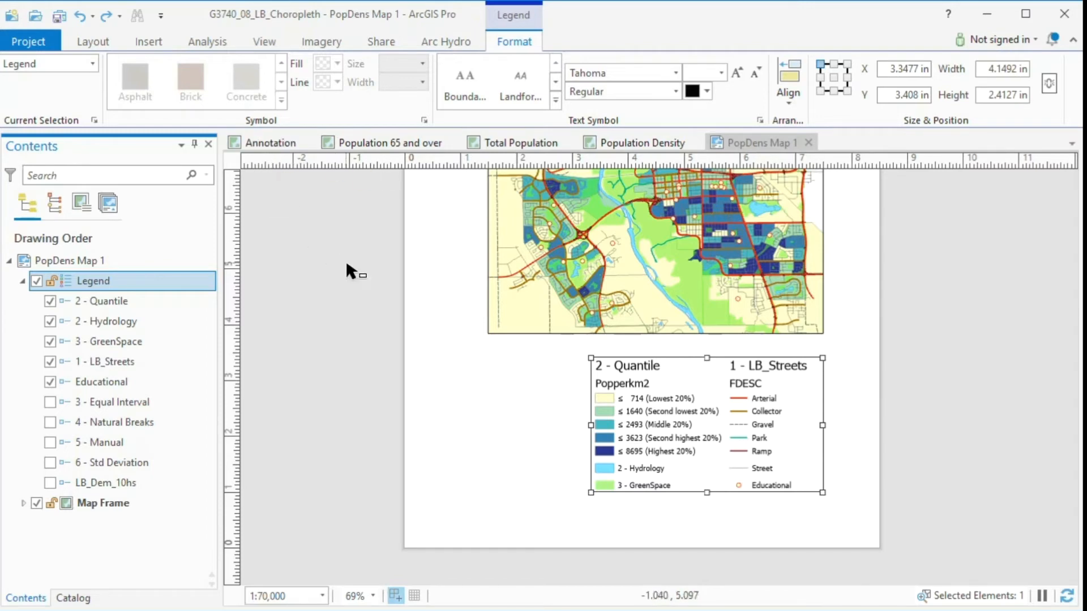
- Hide the group layer name and the layer name of the 2 - Quantile legend item
left_click(109, 302)
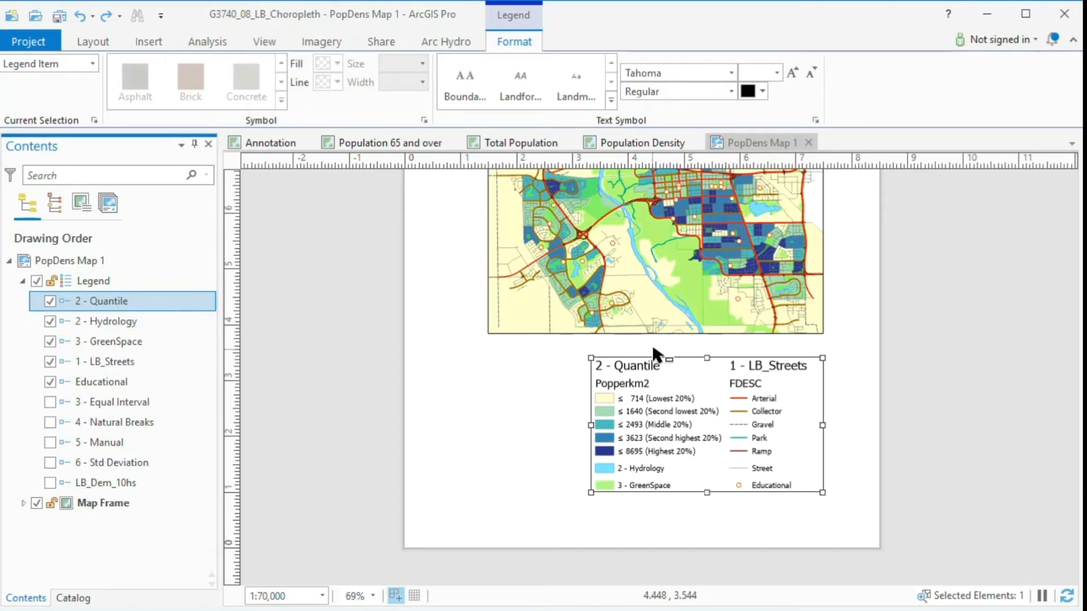
right_click(103, 305)
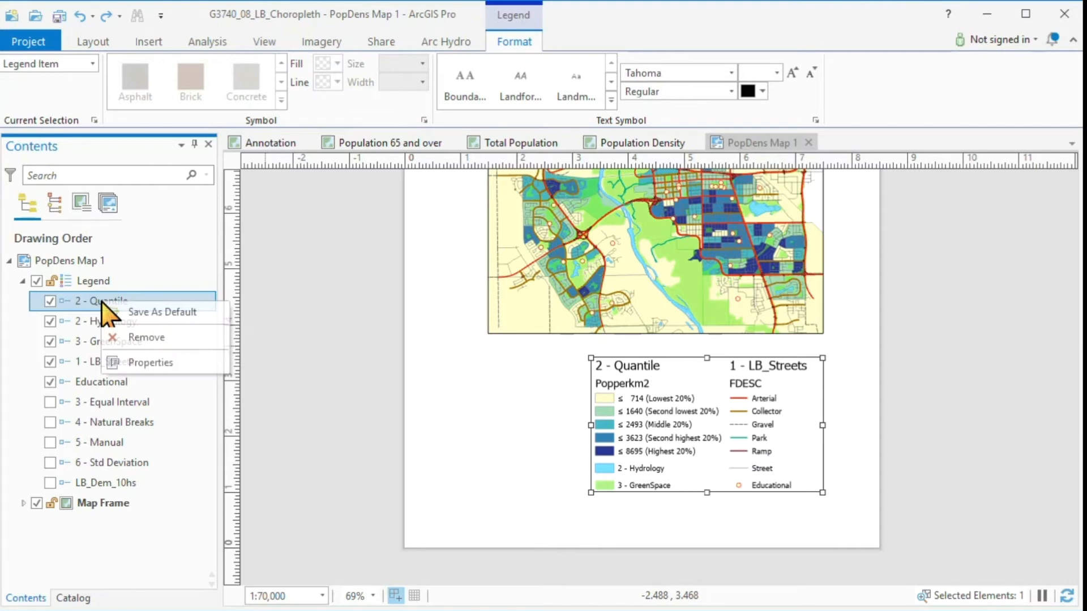
left_click(151, 363)
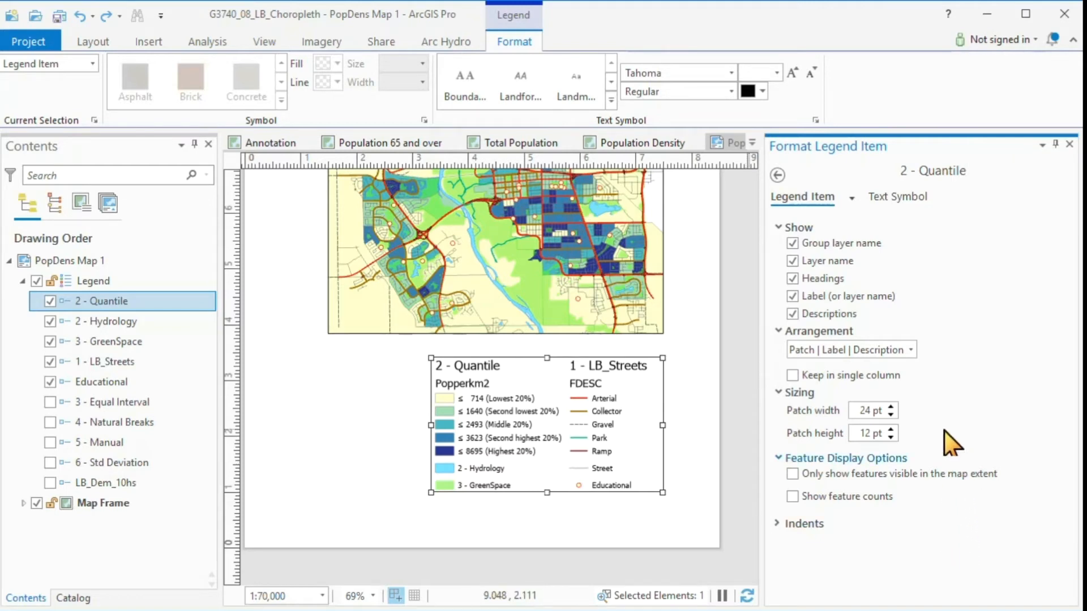
left_click(792, 243)
left_click(792, 260)
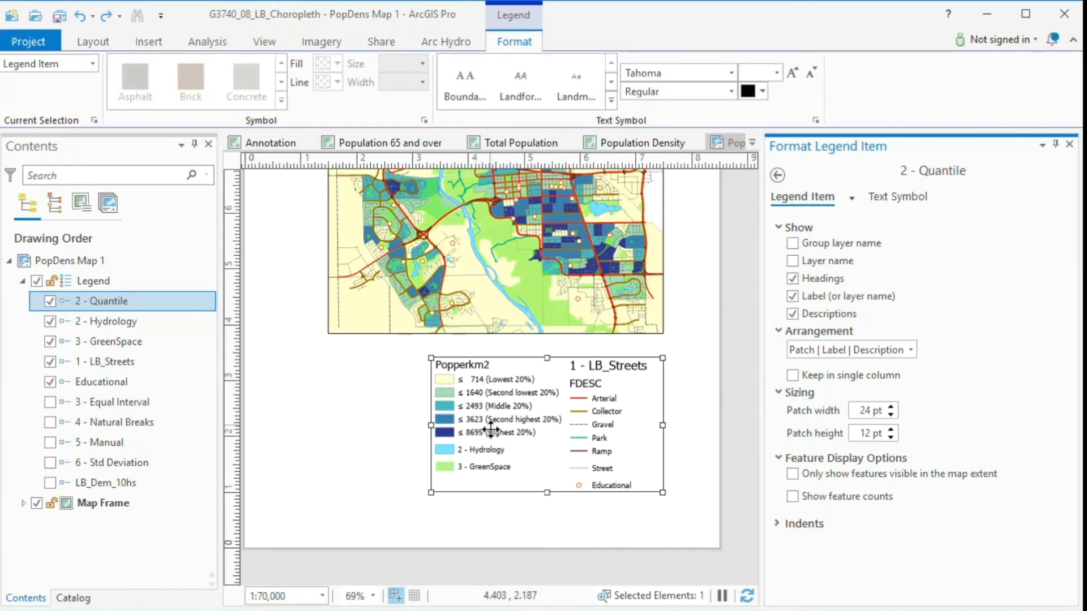
- Try a patch width of 37 pt and a patch height of 24 pt for the 2 - Quantile legend item, undoing each change
left_click(890, 408)
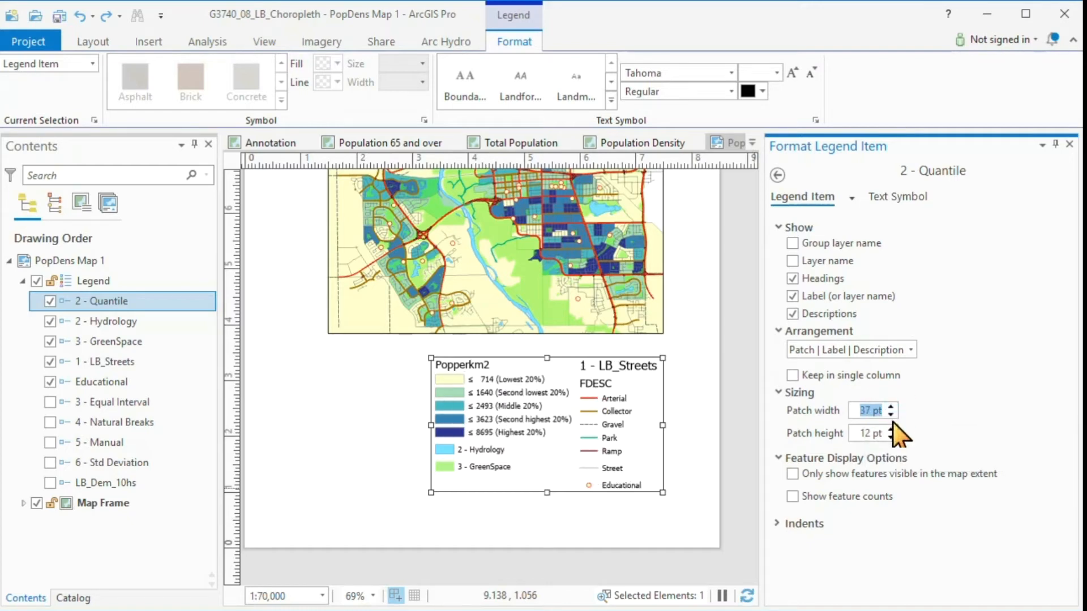
left_click(80, 16)
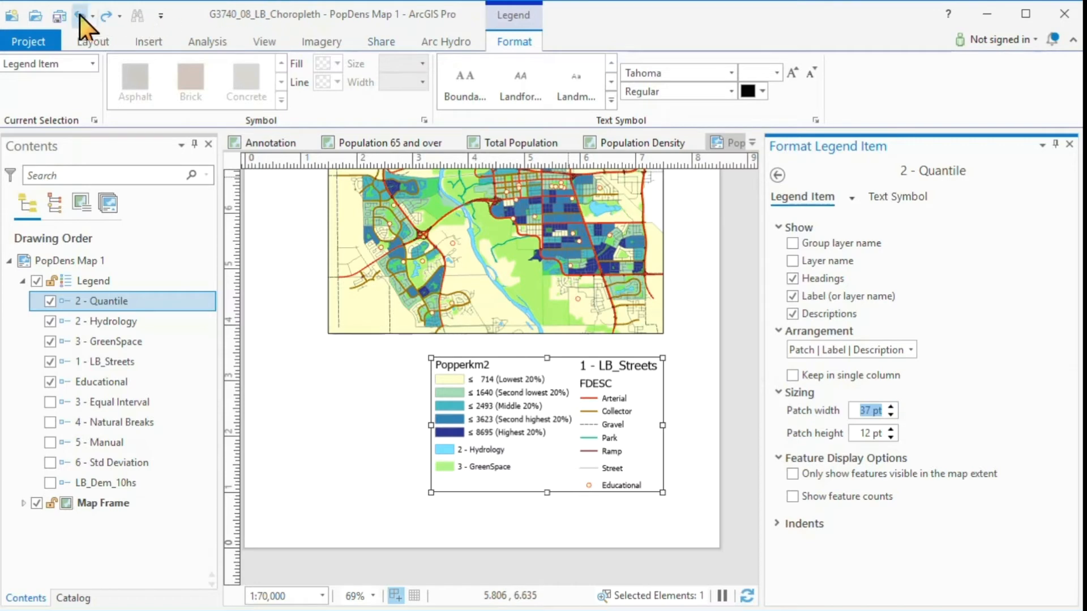
left_click(892, 429)
left_click(892, 429)
left_click(892, 429)
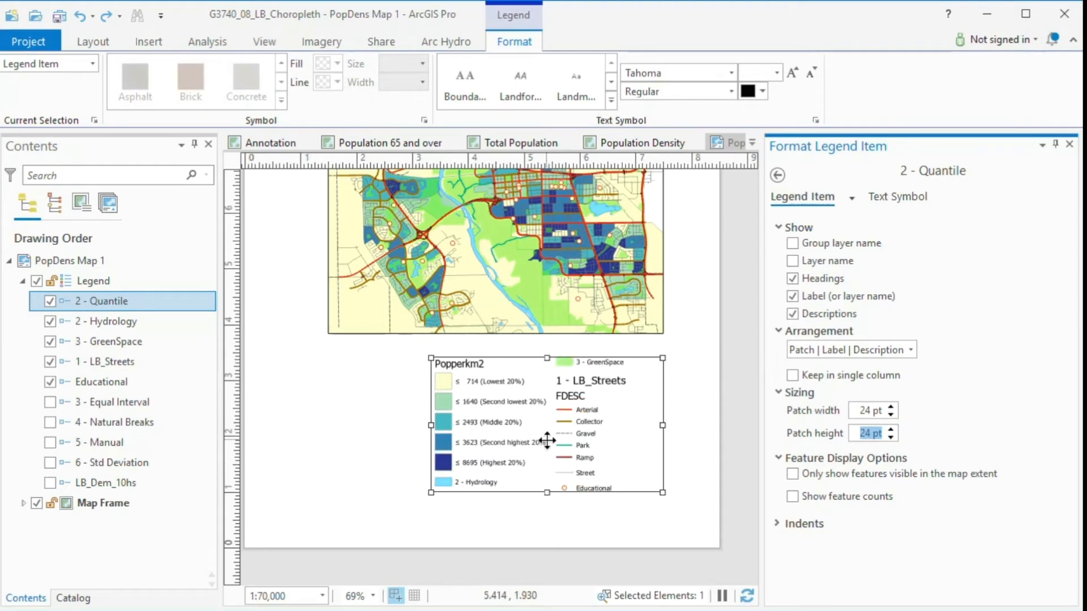
left_click(80, 15)
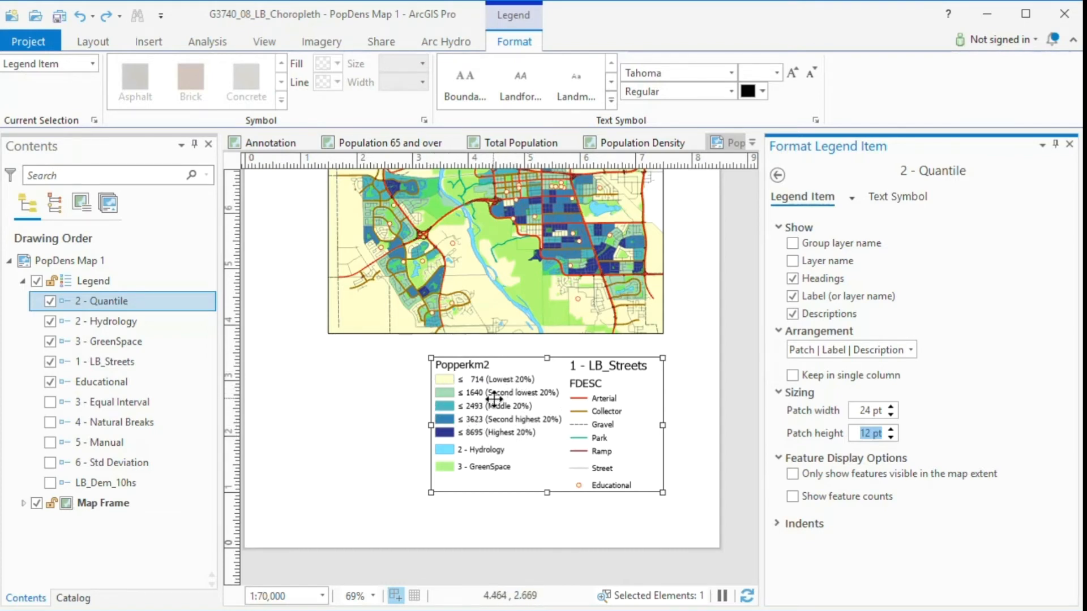
- Rename the 2 - Hydrology layer in the map frame's Population Density map as Hydrology
left_click(103, 322)
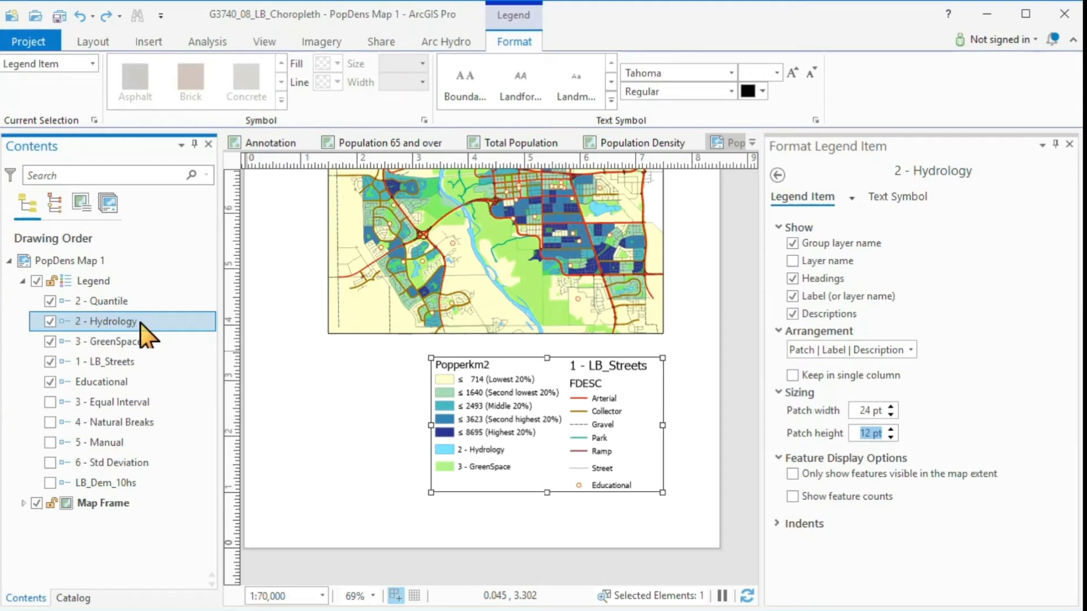
left_click(23, 503)
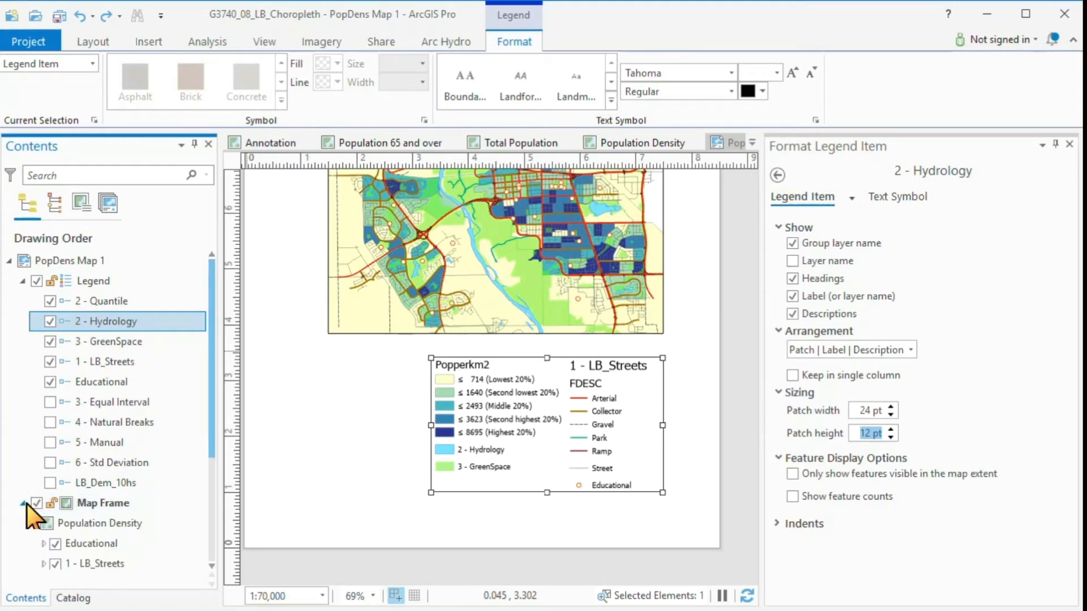
left_click_drag(212, 405, 201, 513)
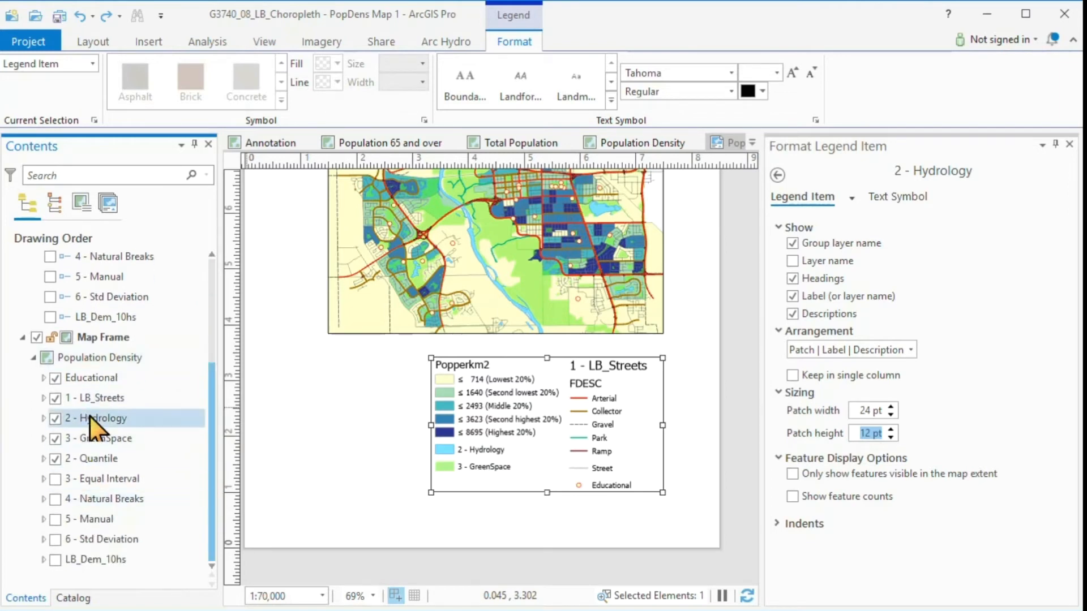
left_click(125, 419)
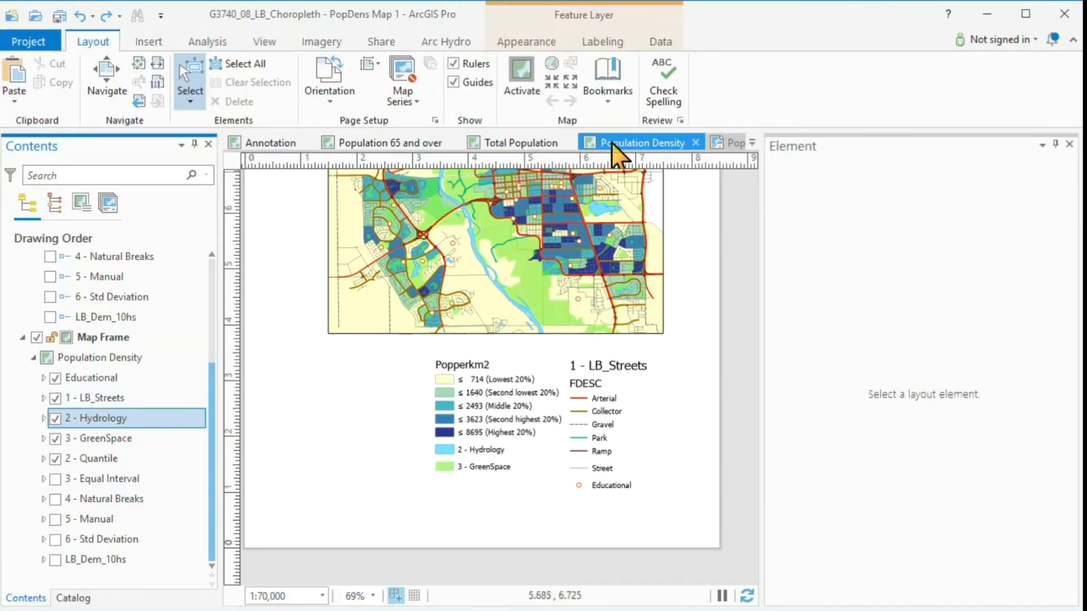
left_click(83, 418)
left_click(83, 418)
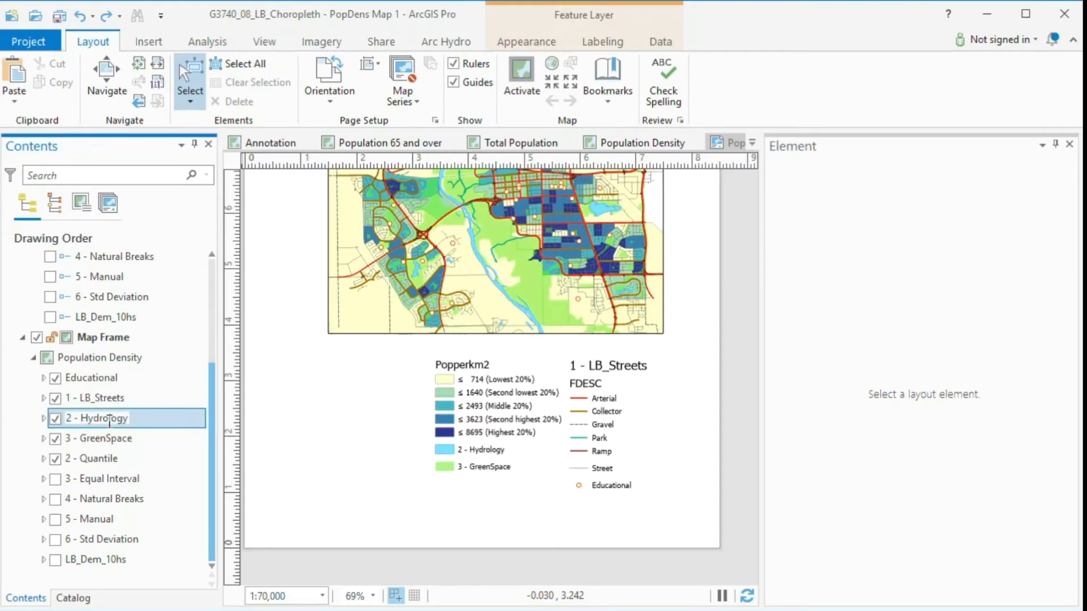
key("BackSpace")
key("BackSpace")
key("BackSpace")
key("BackSpace")
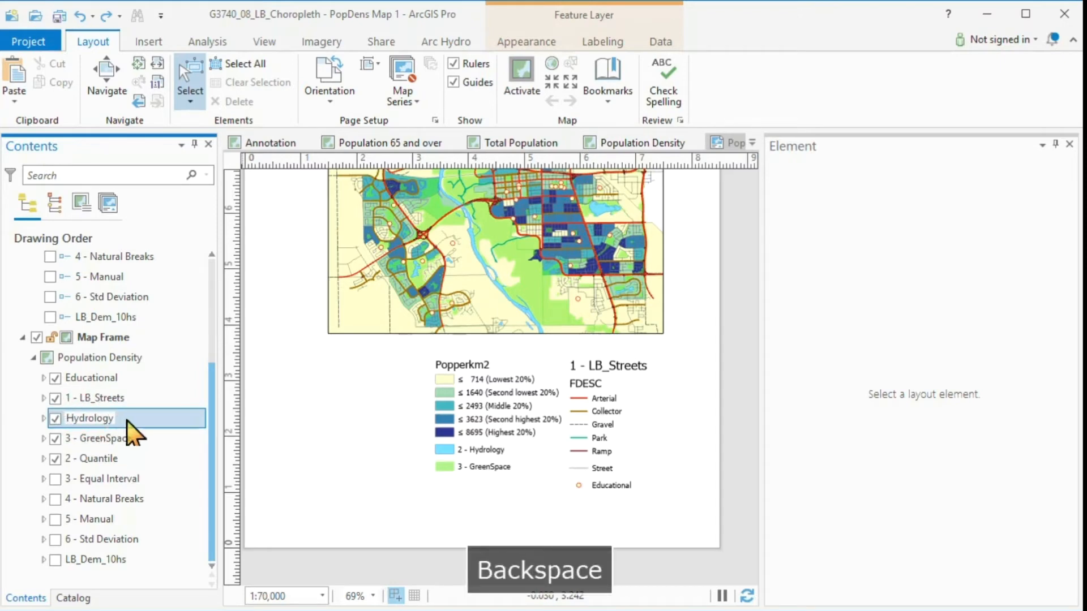
- Rename the 3 - GreenSpace layer in the Population Density map as GreenSpace
left_click(116, 438)
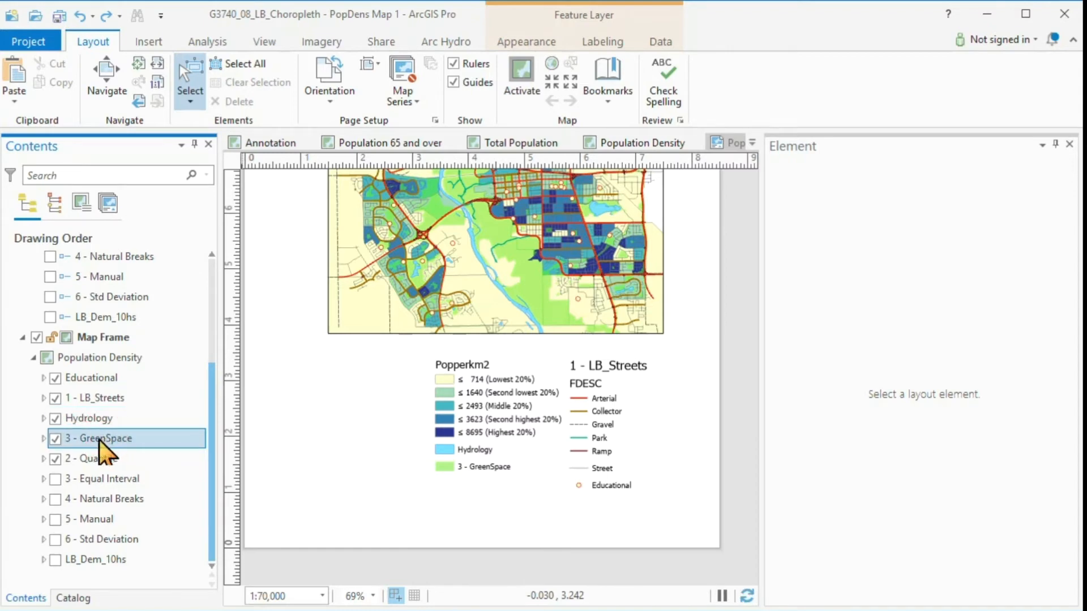
left_click(88, 440)
left_click(83, 439)
key("BackSpace")
key("BackSpace")
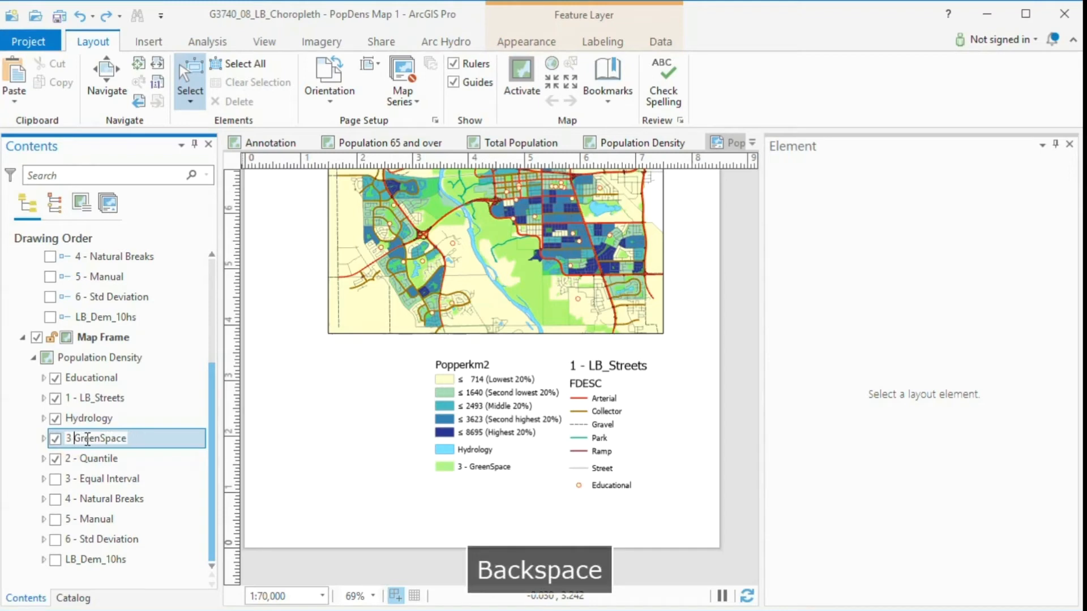
- Change the Hydrology layer's legend patch in its symbology to the smooth, curved water-body shape
left_click(121, 419)
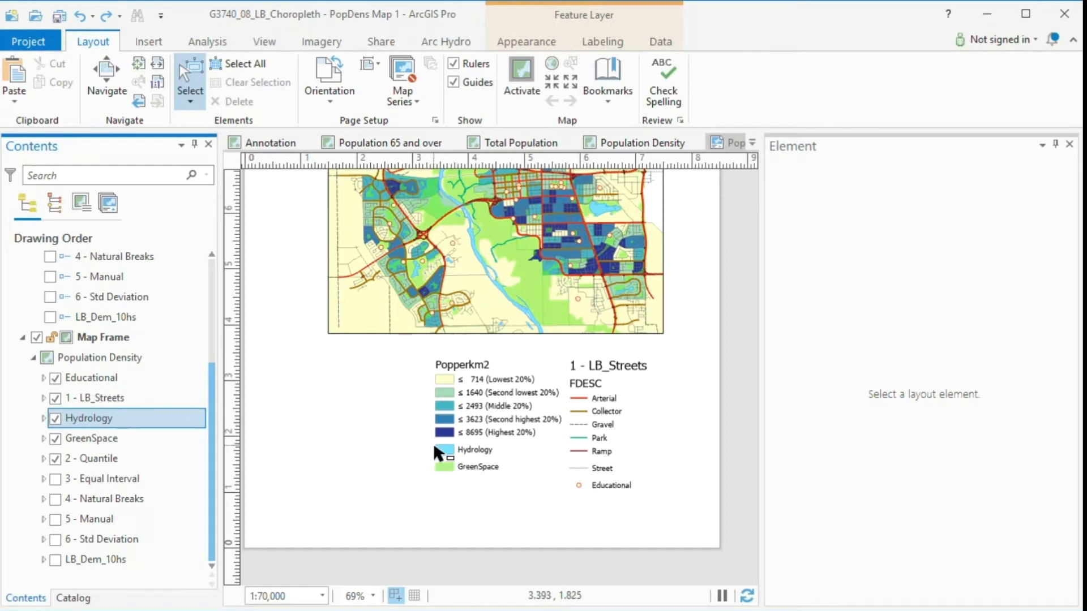
right_click(125, 420)
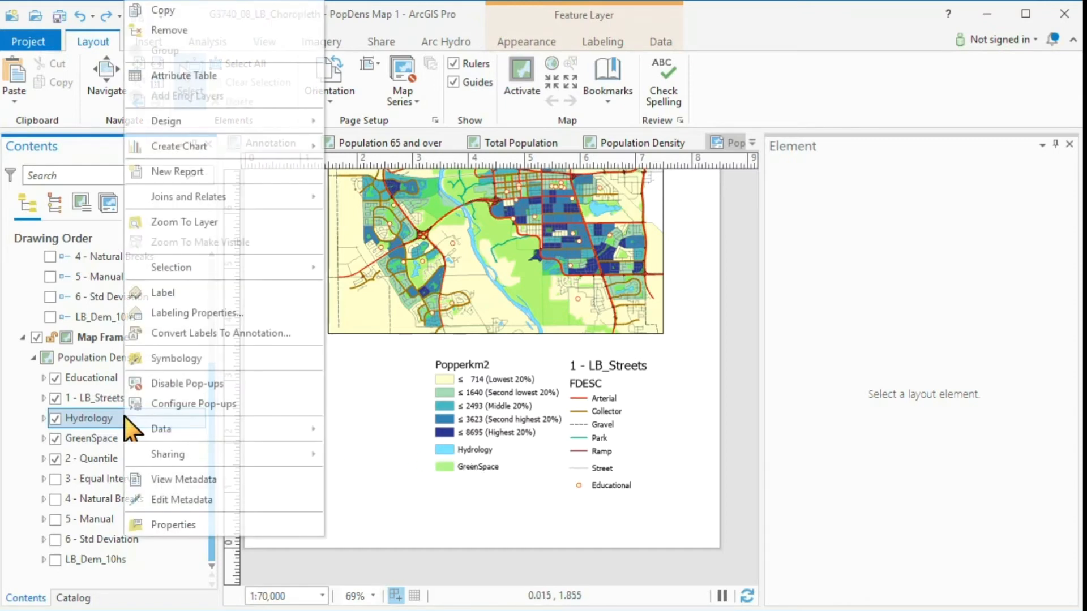
left_click(170, 359)
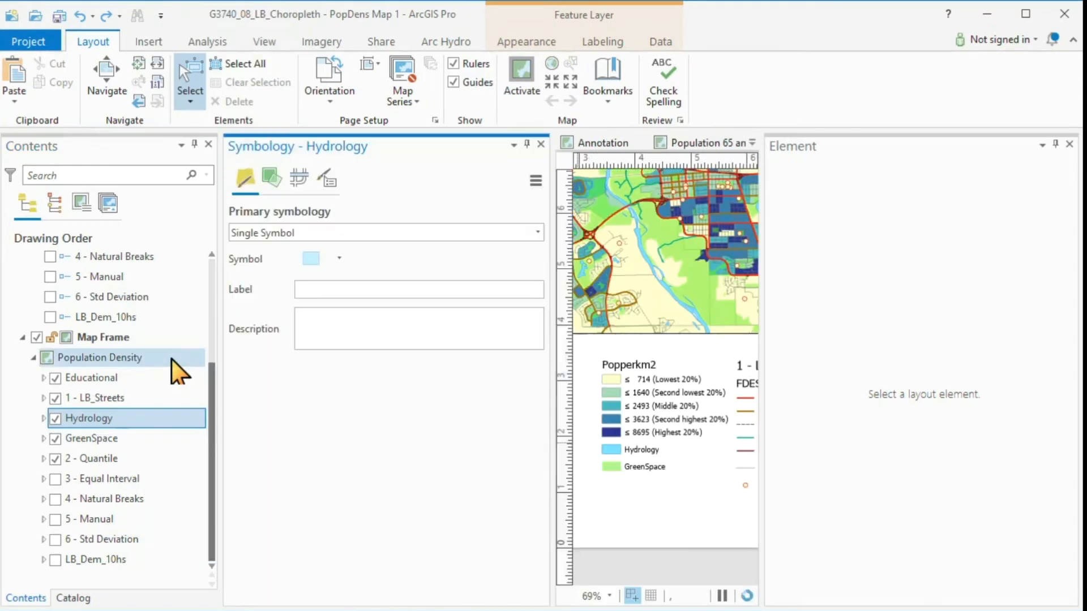
left_click(339, 257)
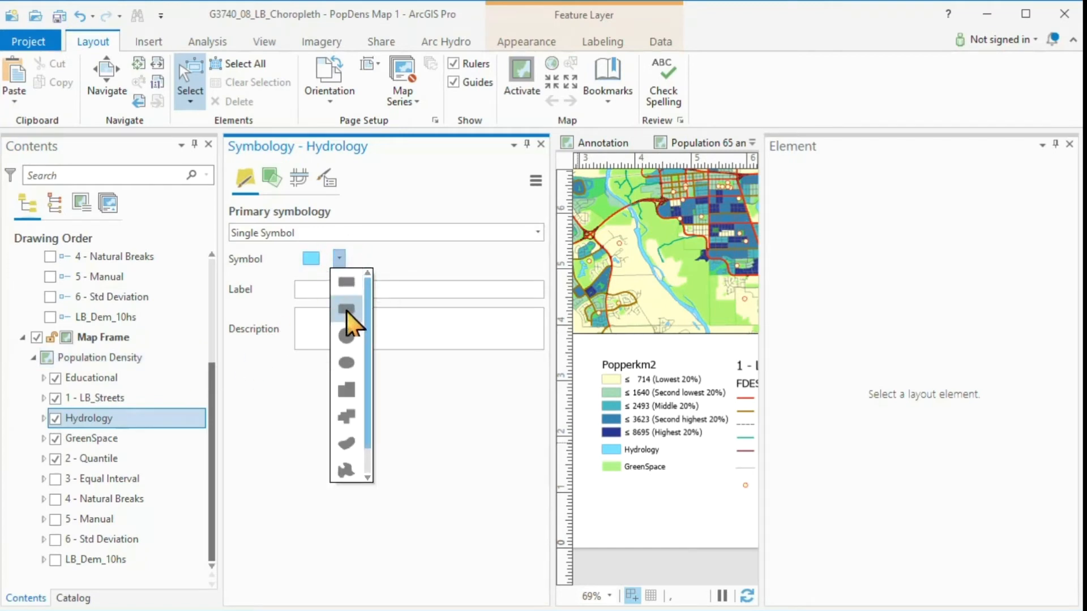
left_click(346, 443)
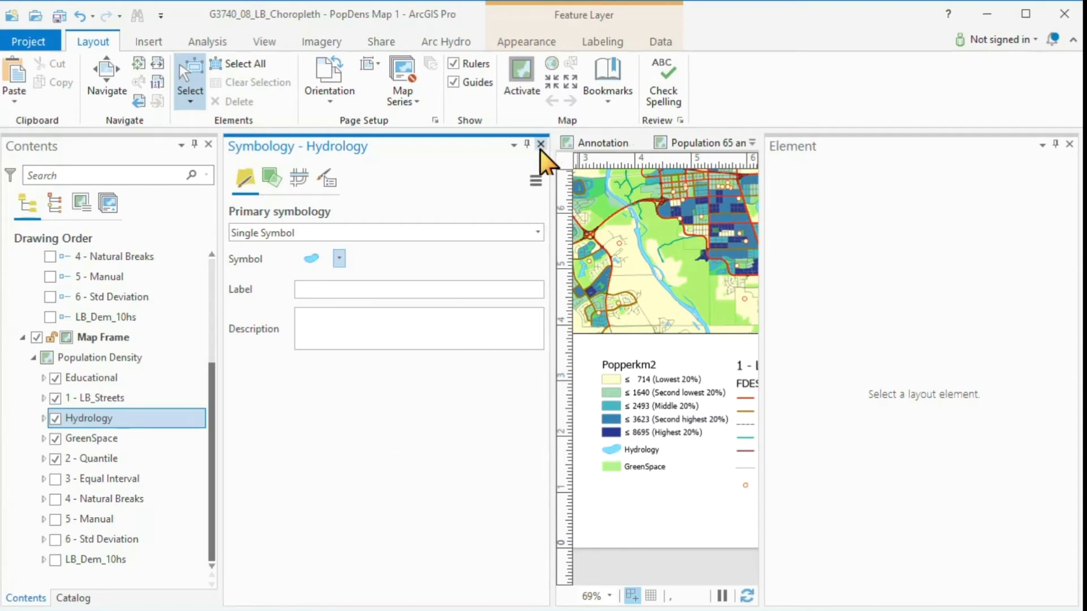
- Change the GreenSpace layer's legend patch to the irregular, jagged natural-area shape and close the symbology settings
left_click(95, 440)
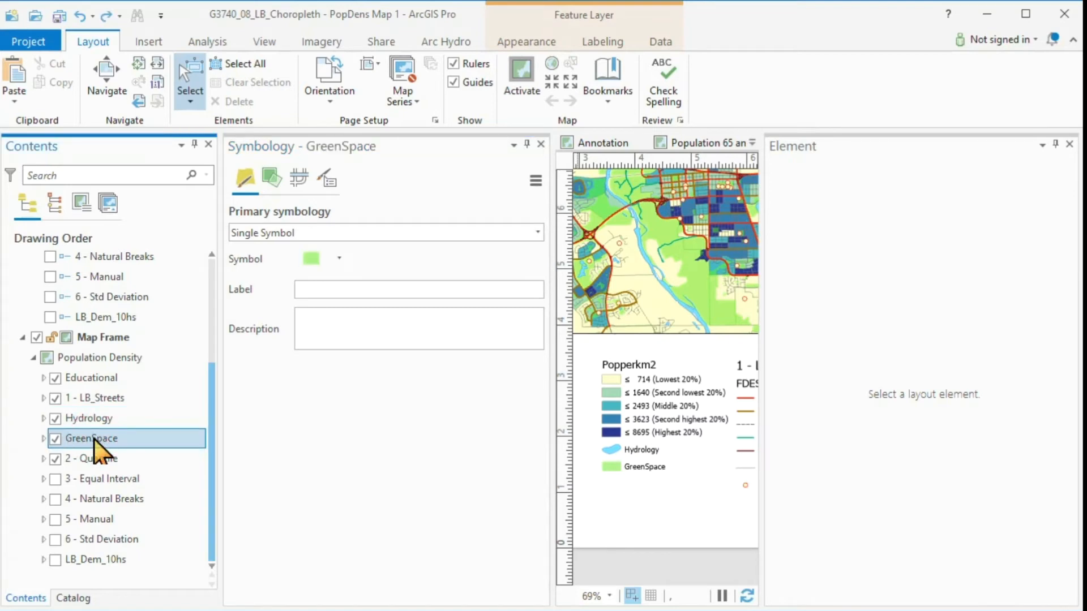
left_click(339, 259)
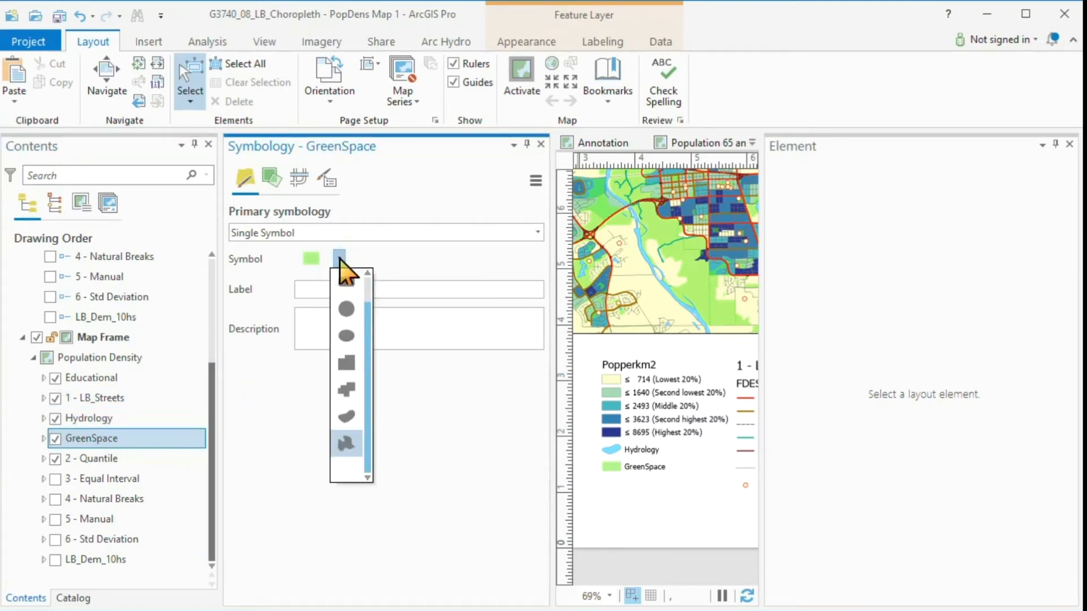
left_click(347, 444)
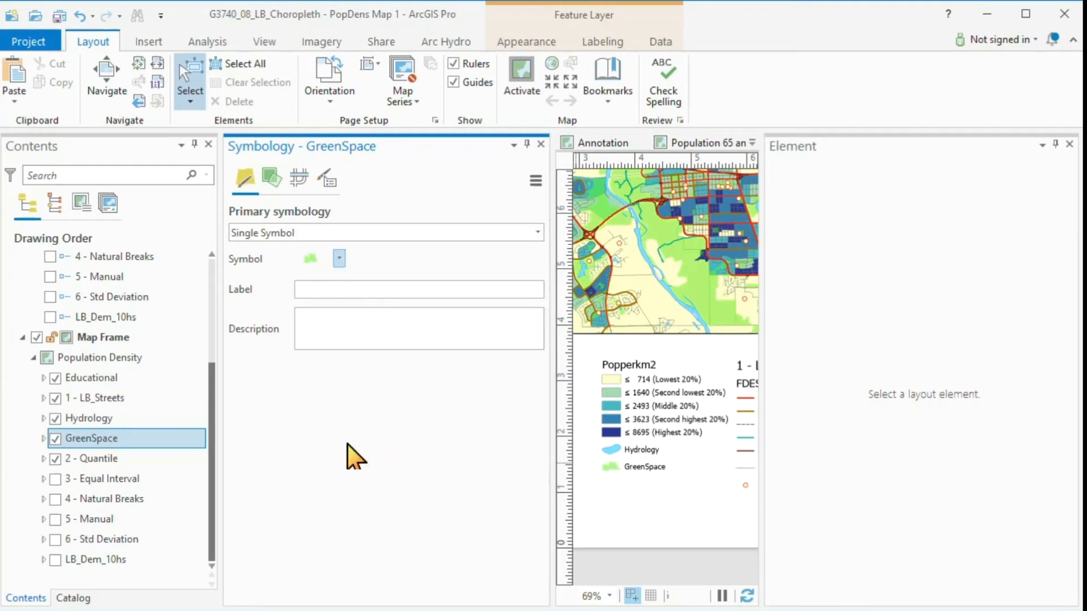
left_click(541, 144)
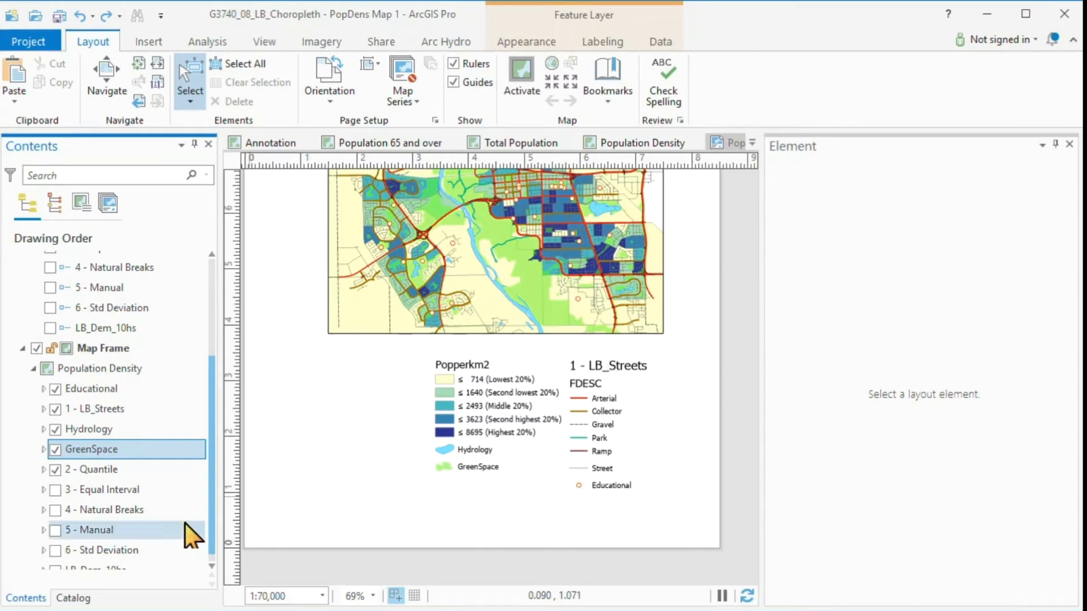
- Hide the group layer name and the layer name of the 1 - LB_Streets legend item
left_click_drag(213, 521, 235, 393)
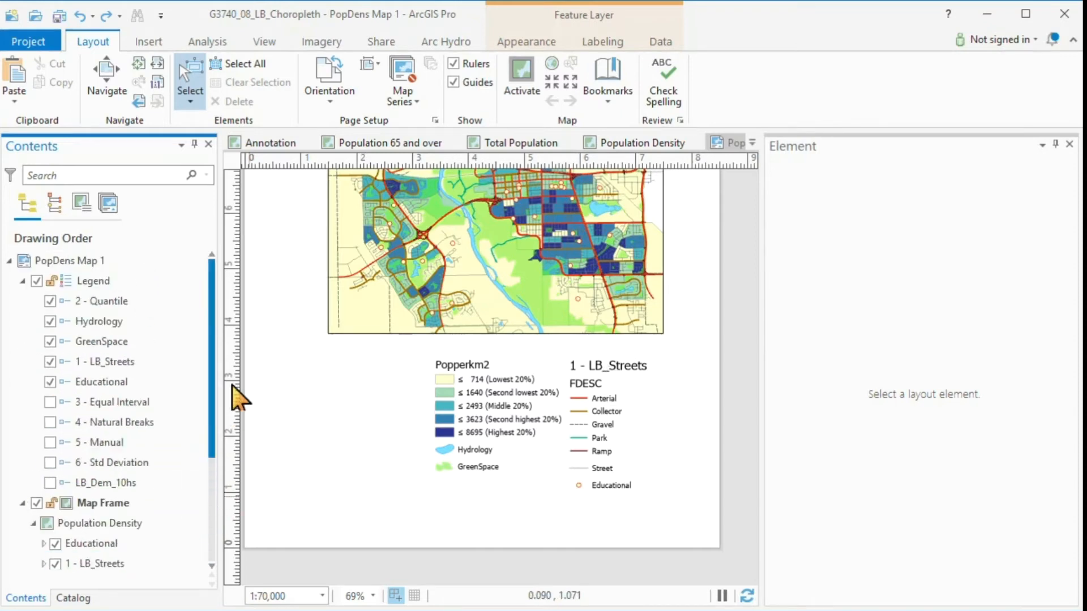
right_click(101, 361)
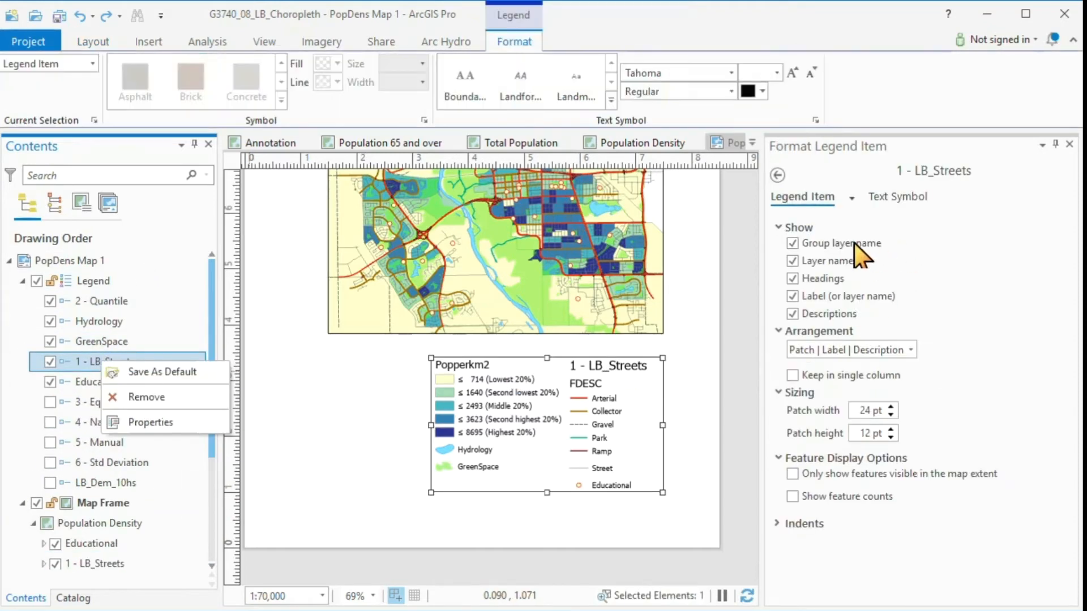
left_click(792, 243)
left_click(793, 260)
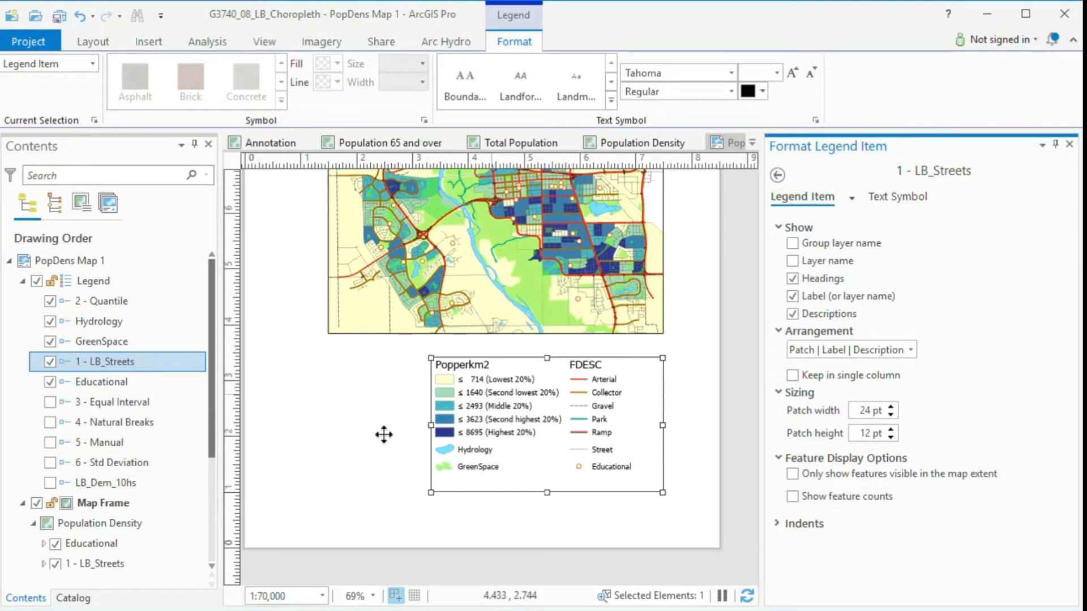
- Rename the FDESC heading of the 1 - LB_Streets layer in the map frame as Streets and collapse the layer
scroll(214, 425, "down", 1)
left_click_drag(214, 426, 213, 538)
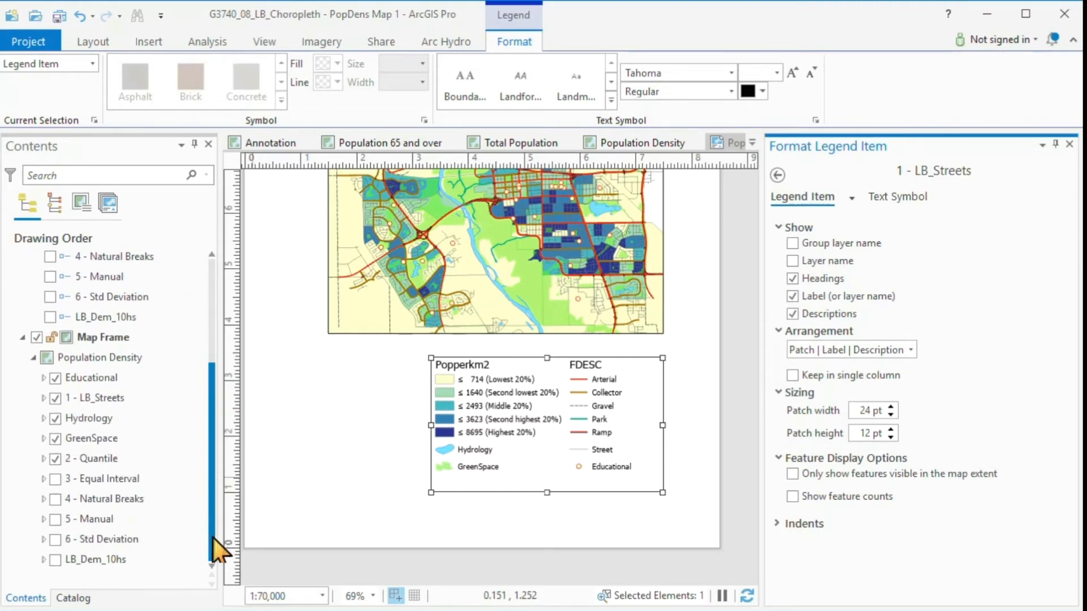
left_click(44, 398)
left_click_drag(219, 376, 213, 485)
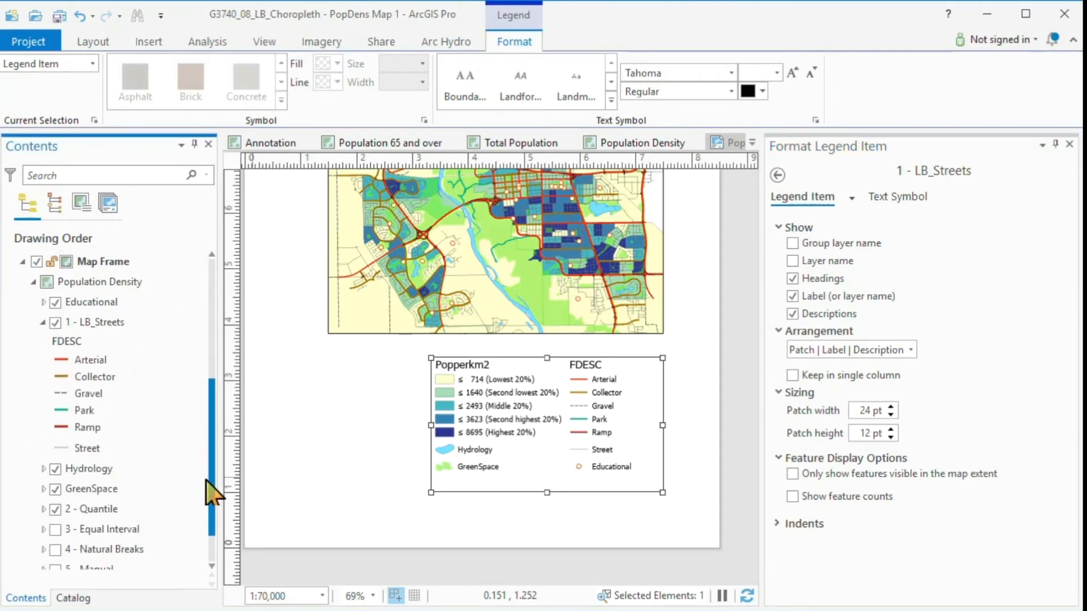
left_click(75, 339)
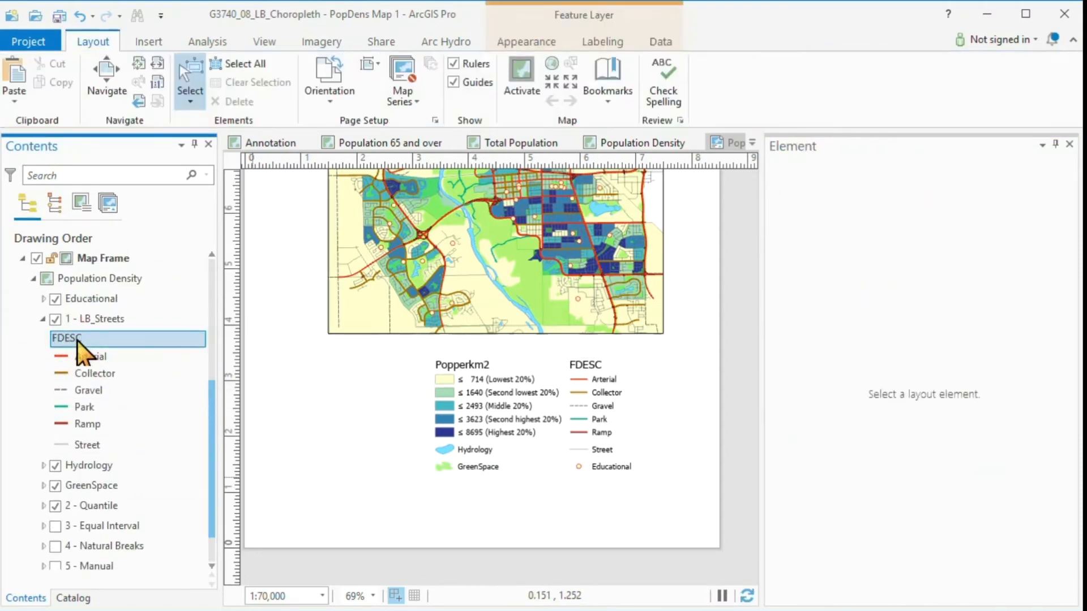
left_click(77, 339)
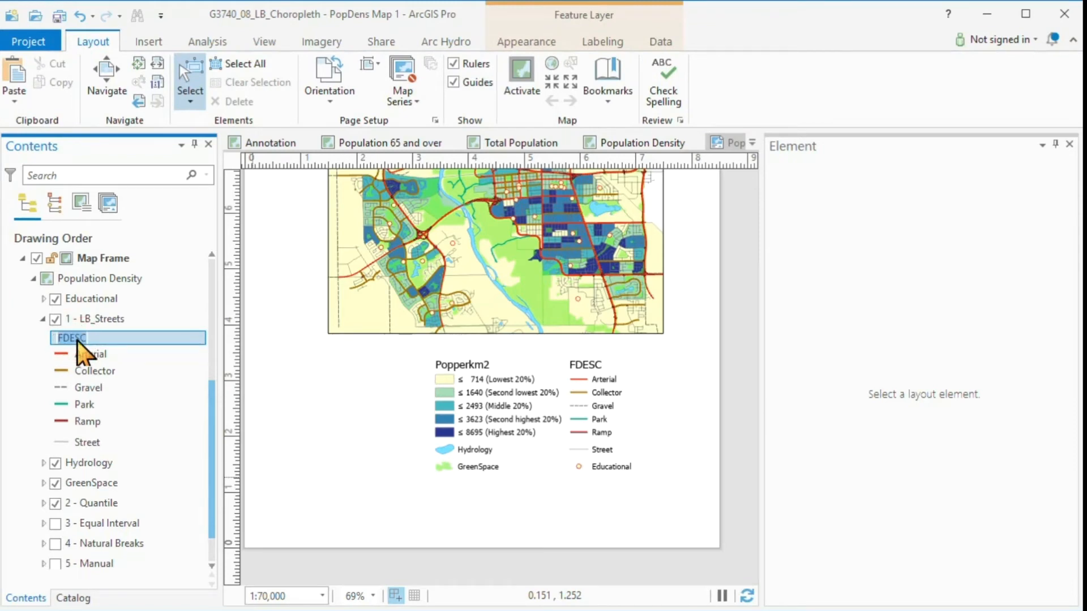
type("St")
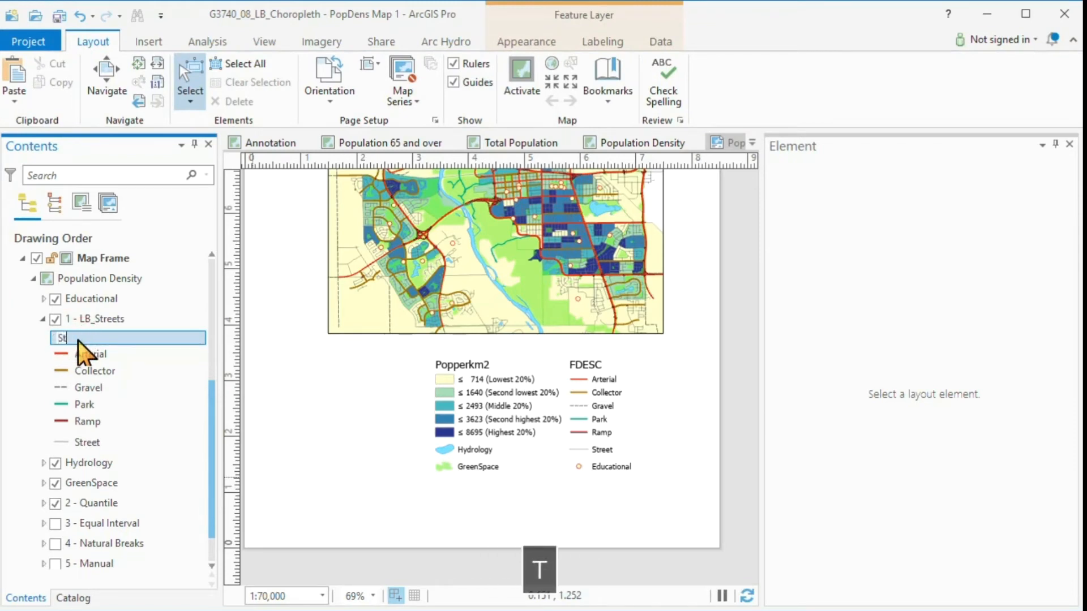
type("reets")
key("Return")
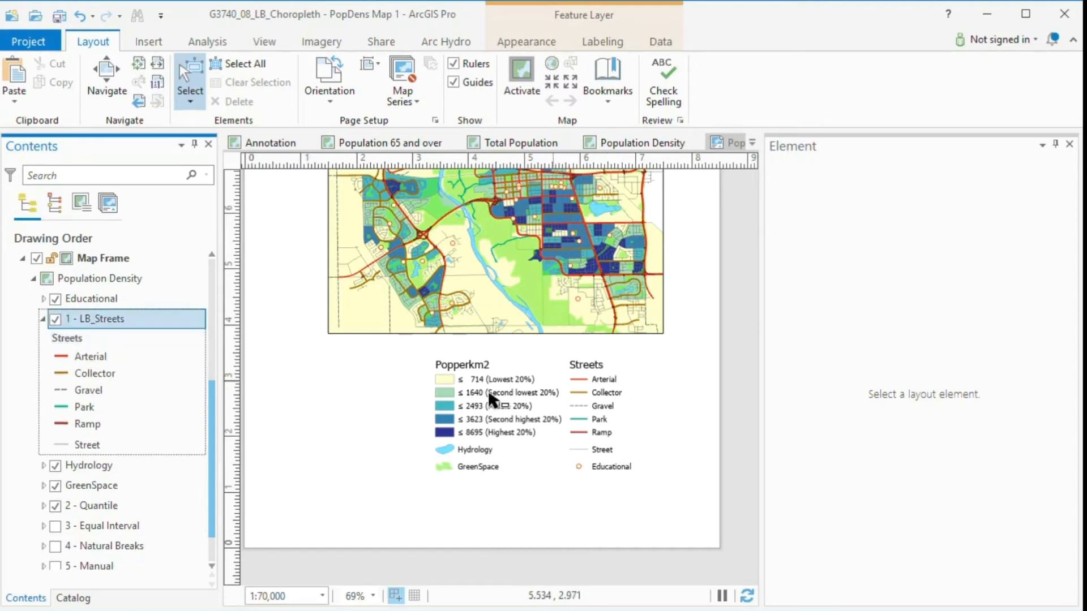
left_click(43, 320)
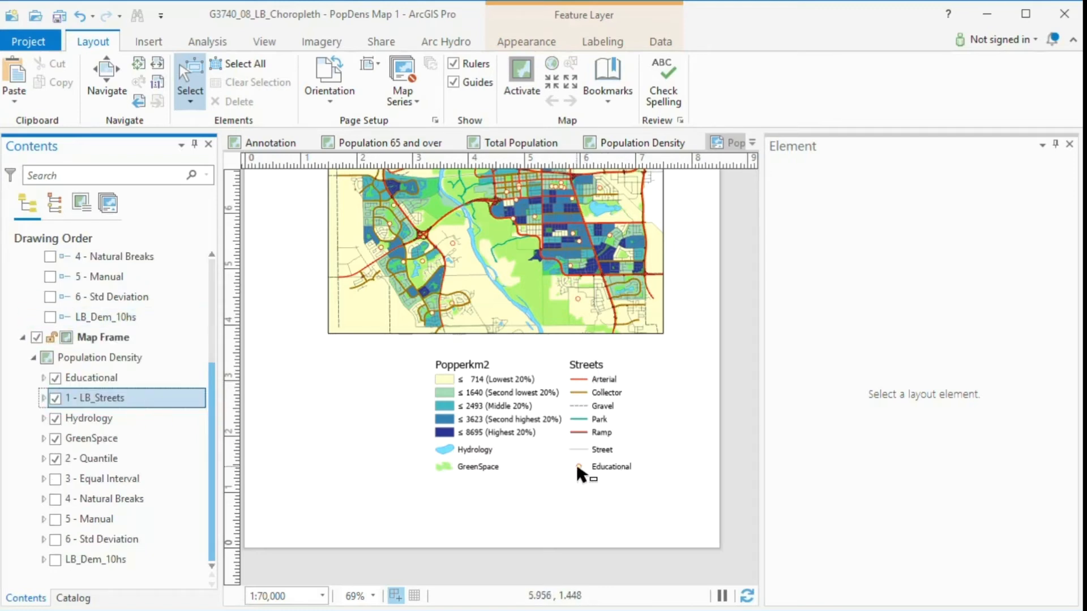
- Rename the Educational layer in the map frame as Schools
left_click(86, 378)
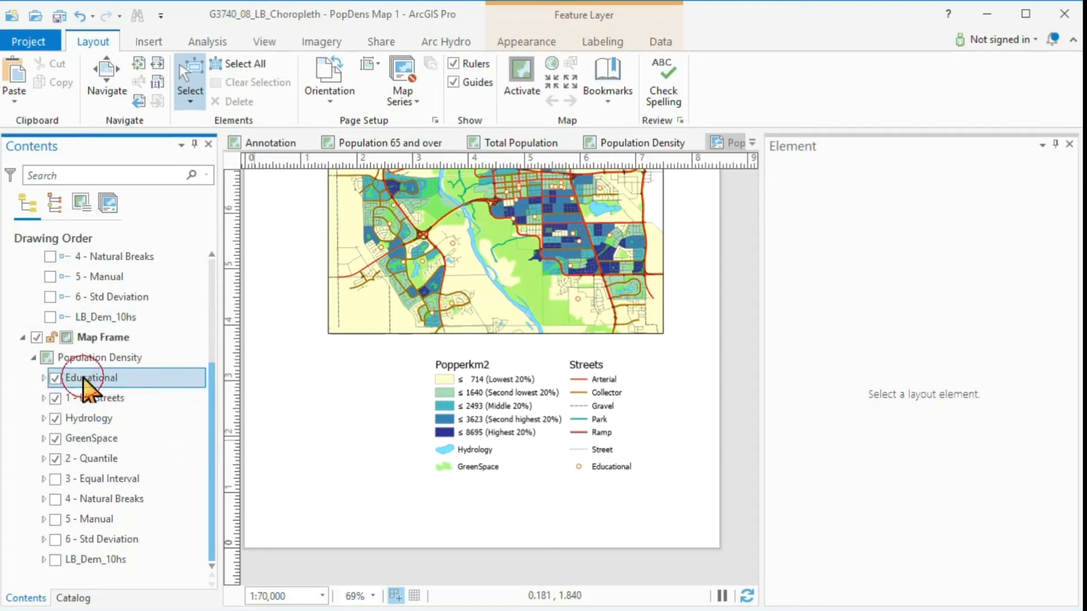
left_click(79, 378)
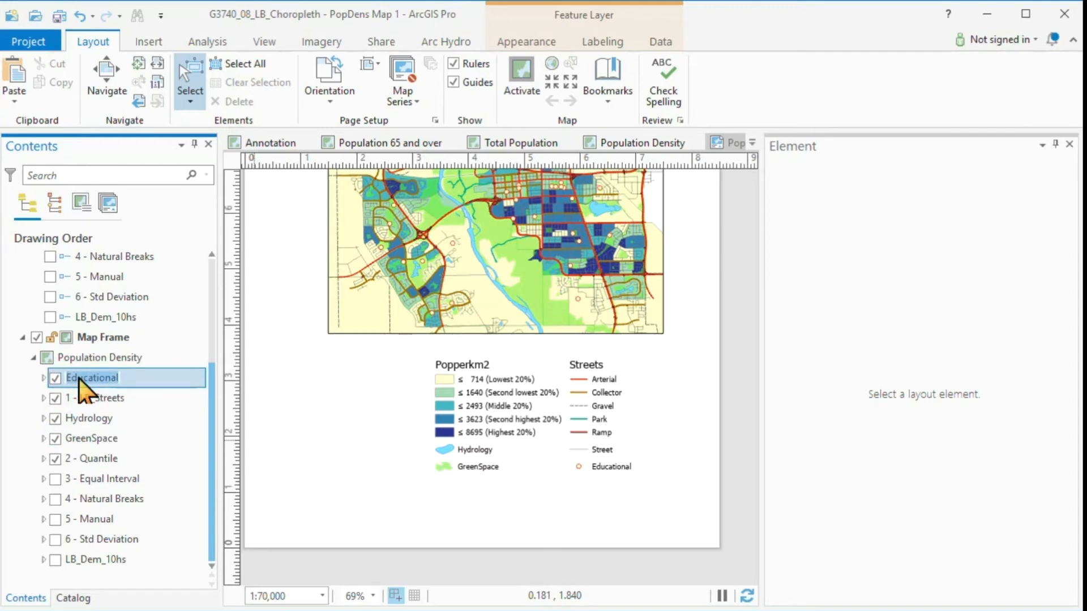
type("Schools")
key("Return")
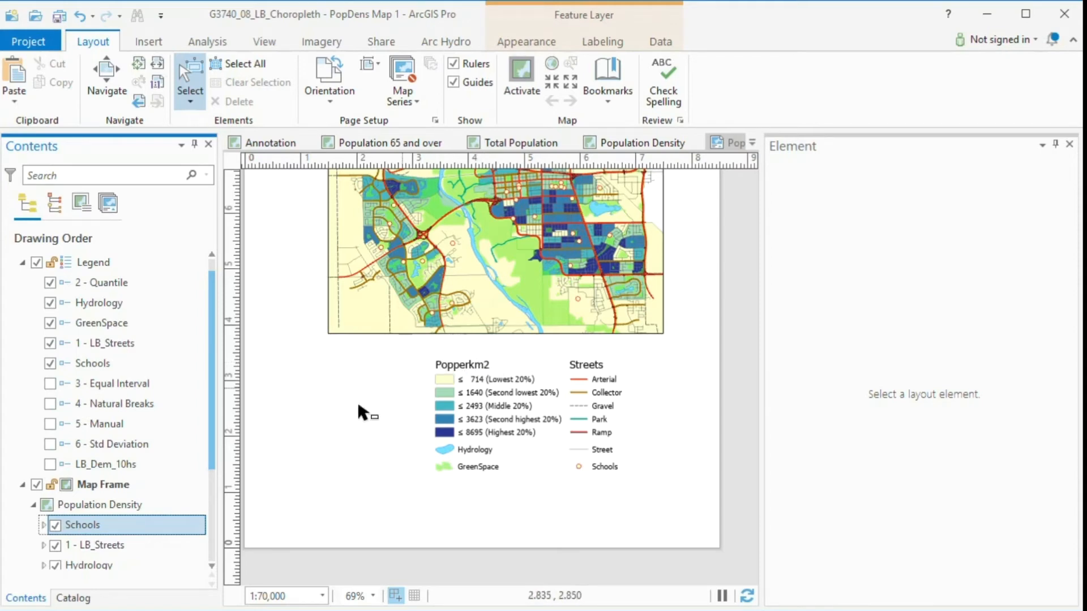
- Expand the 2 - Quantile layer in the map frame and replace its Popperkm2 heading with Population per km2
left_click_drag(212, 403, 213, 497)
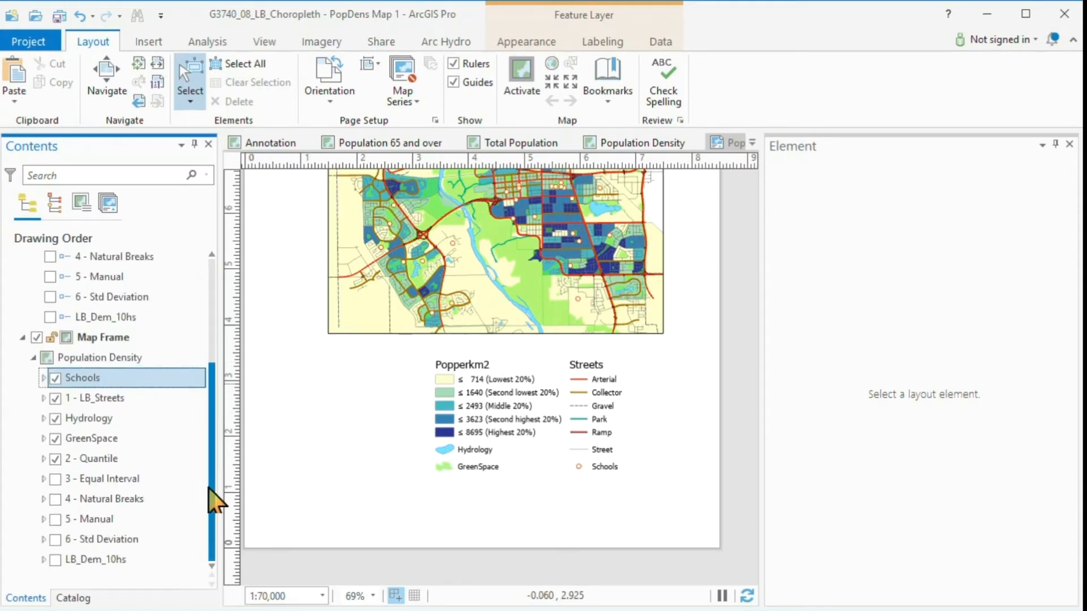
left_click(43, 458)
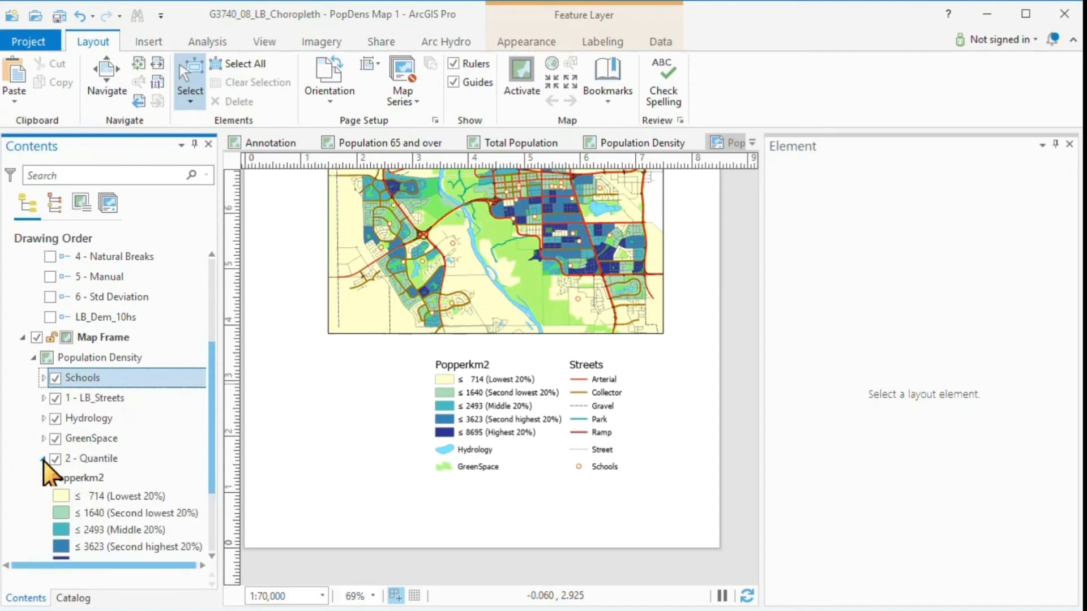
left_click(86, 478)
left_click(93, 478)
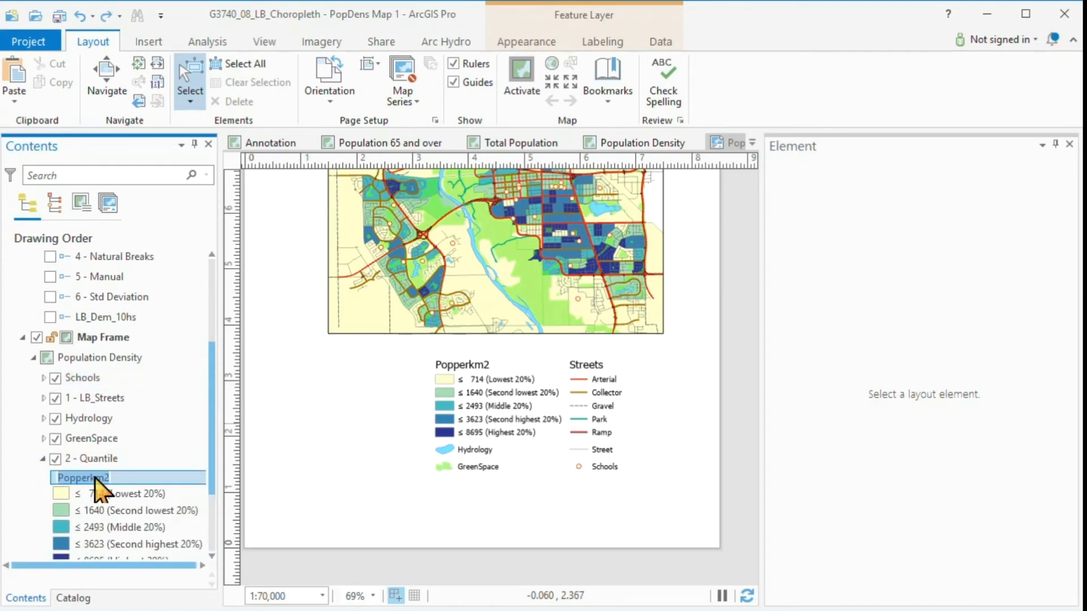
type("P")
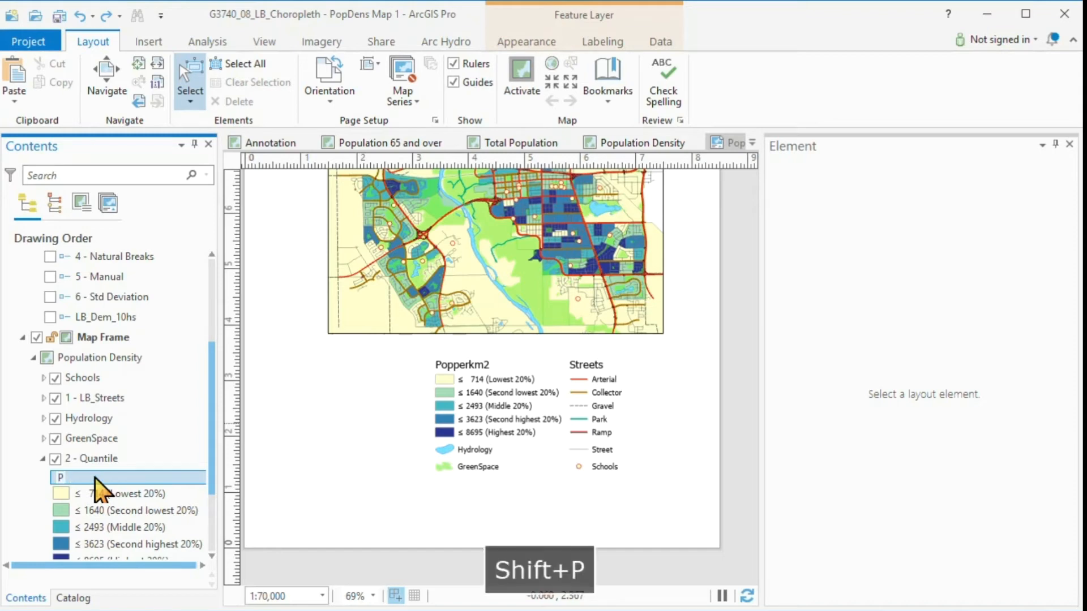
type("opulation per km2")
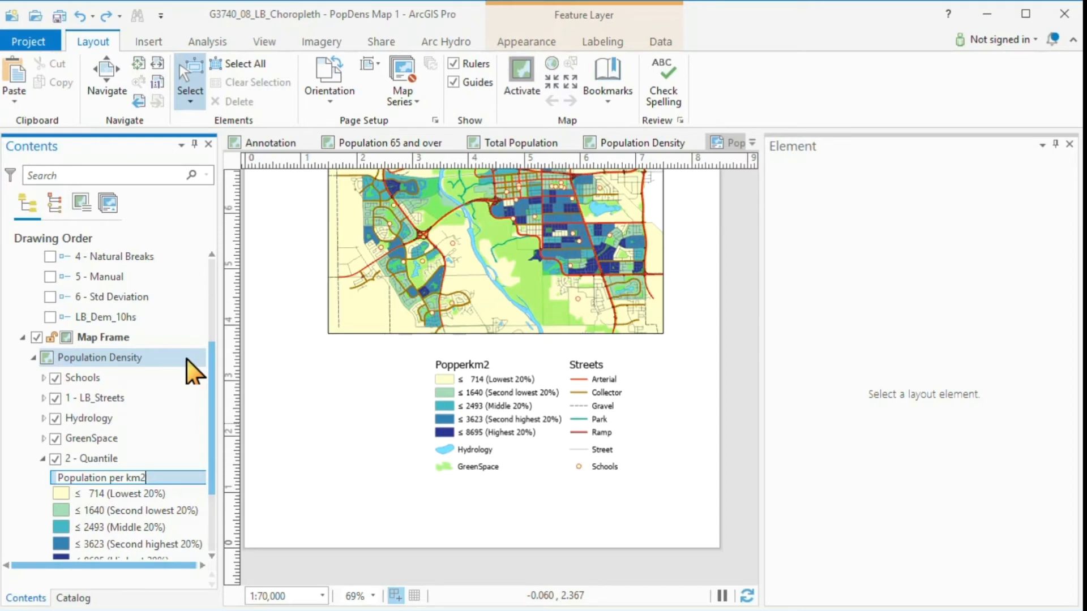
- Enclose the 2 in the Quantile heading with superscript tags, giving Population per km<SUP>2</SUP>
key("Left")
type("<SUP")
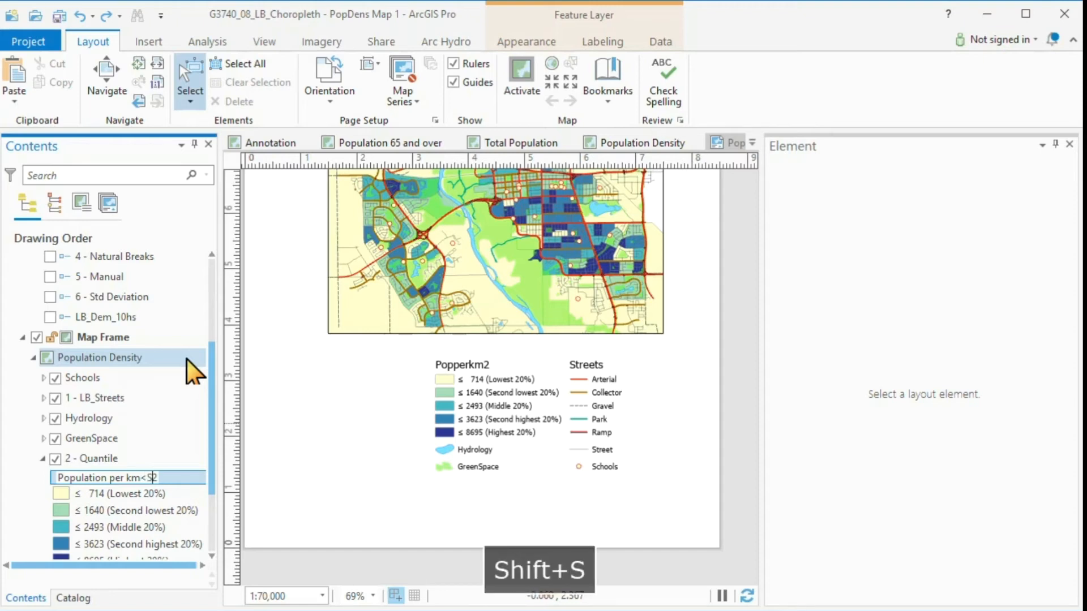
type(">")
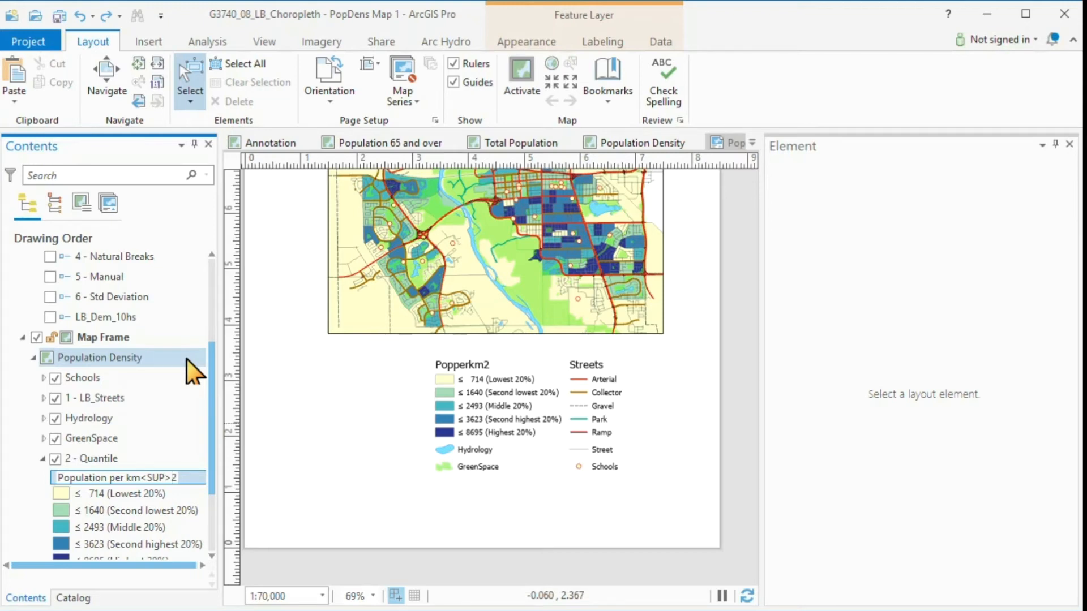
key("Right")
type("<")
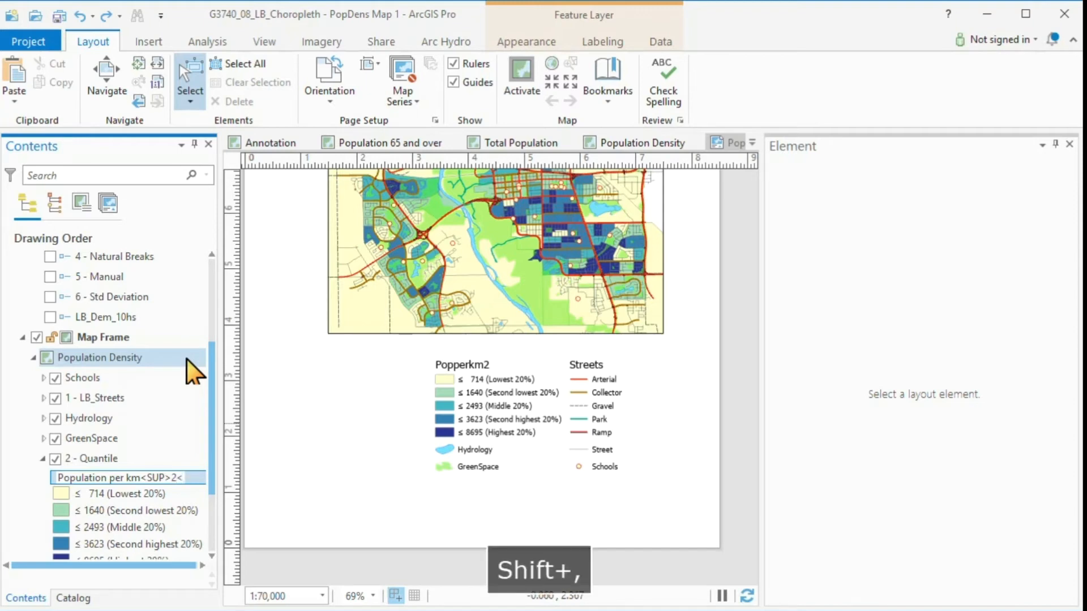
type("/")
type("SUP")
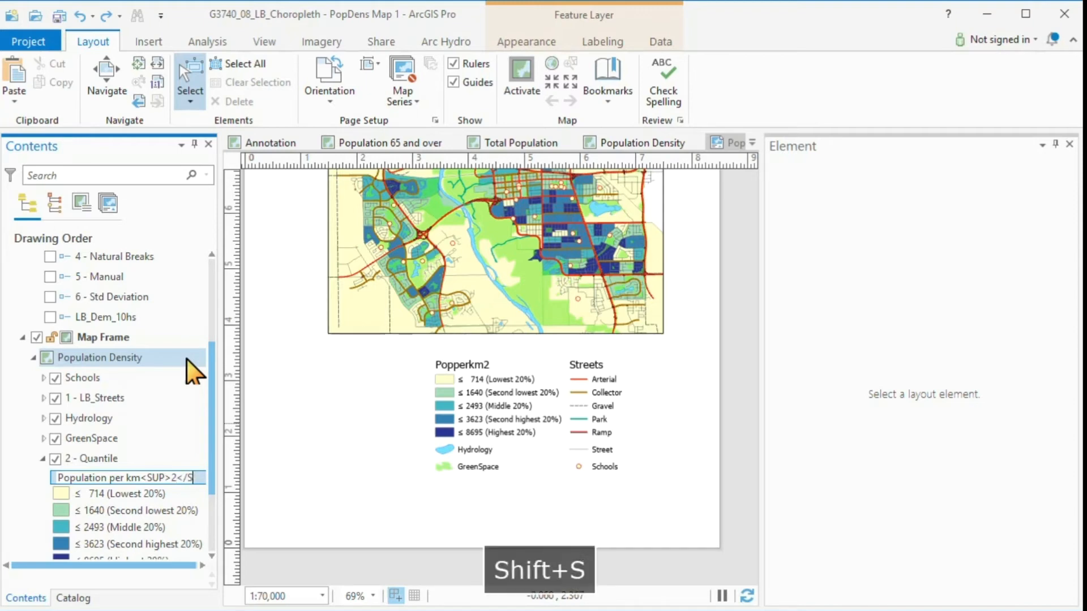
type(">")
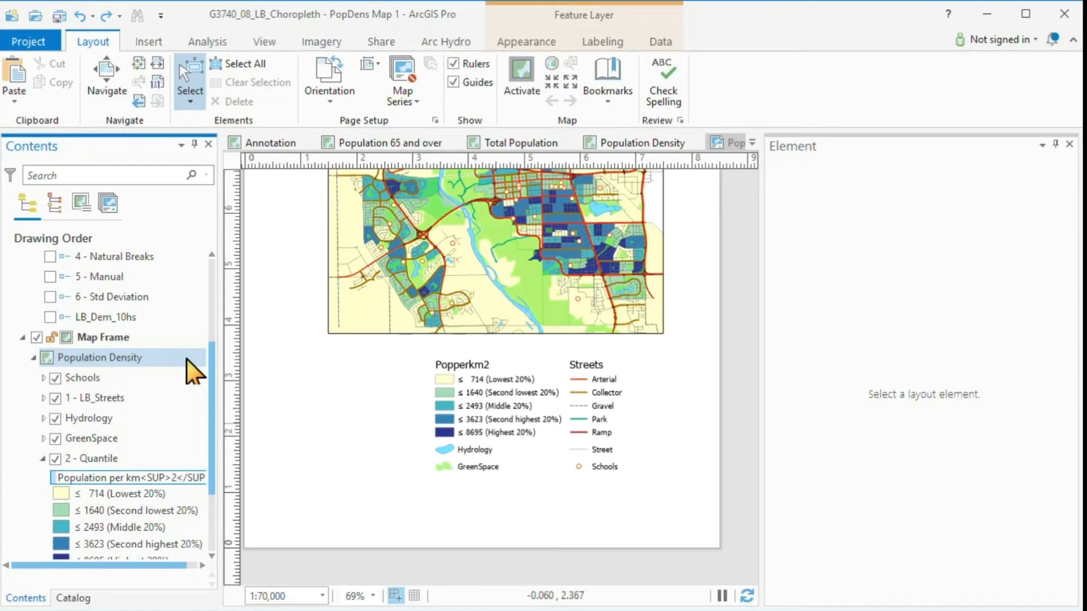
left_click_drag(221, 369, 248, 376)
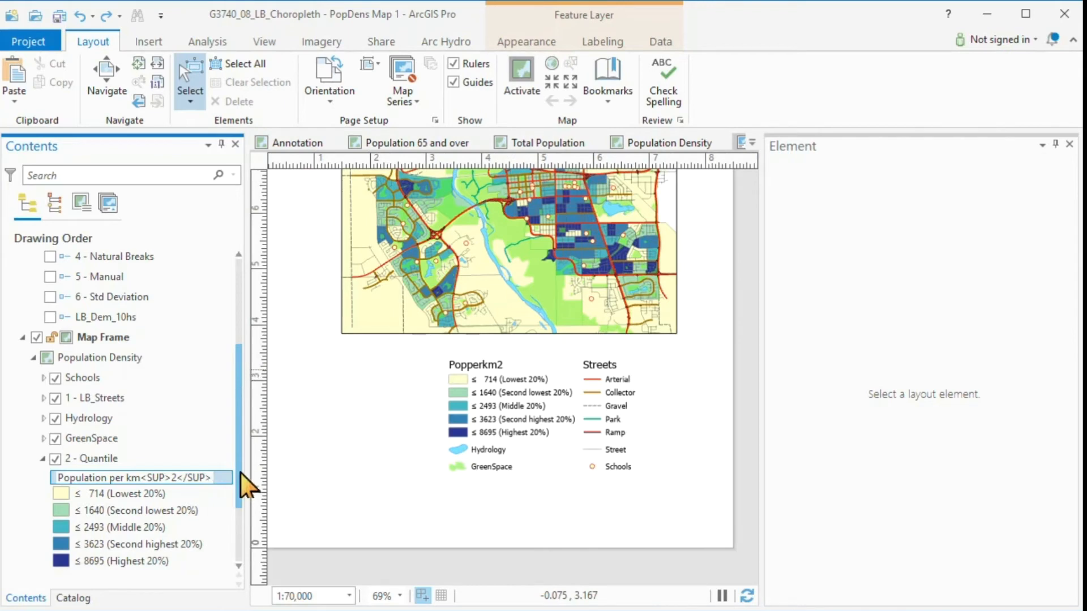
key("Return")
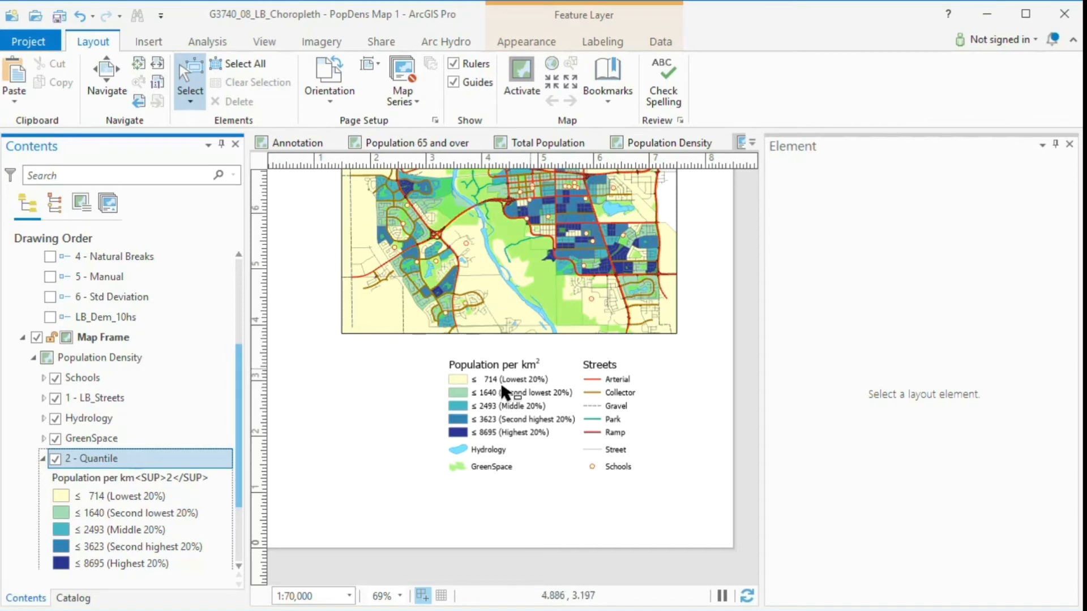
- Try subscript tags <SUB></SUB> around the 2 in the Quantile heading and undo the change
left_click(163, 480)
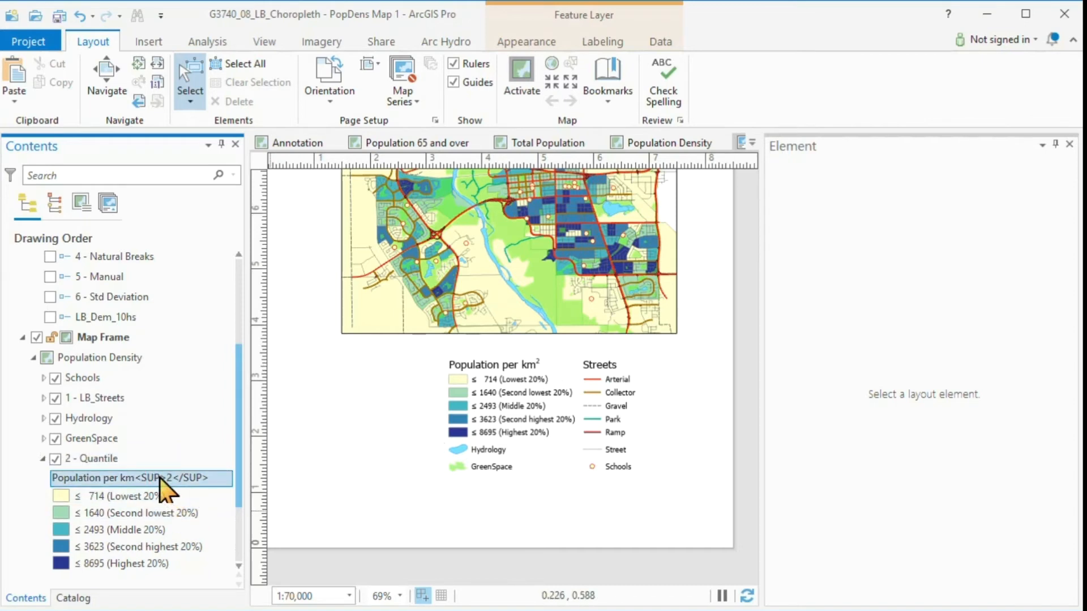
left_click(162, 480)
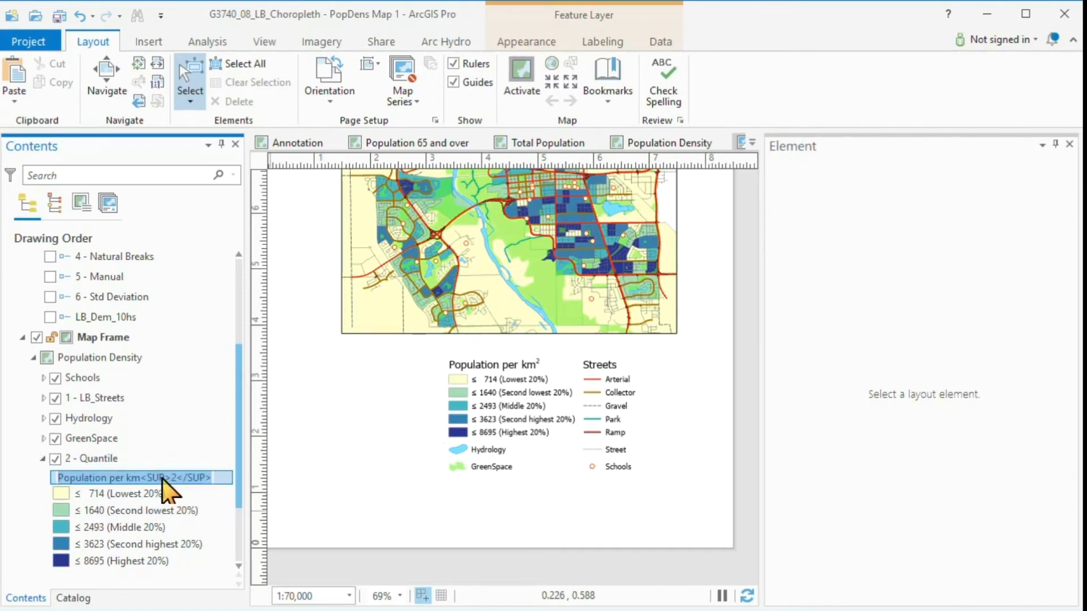
left_click(165, 478)
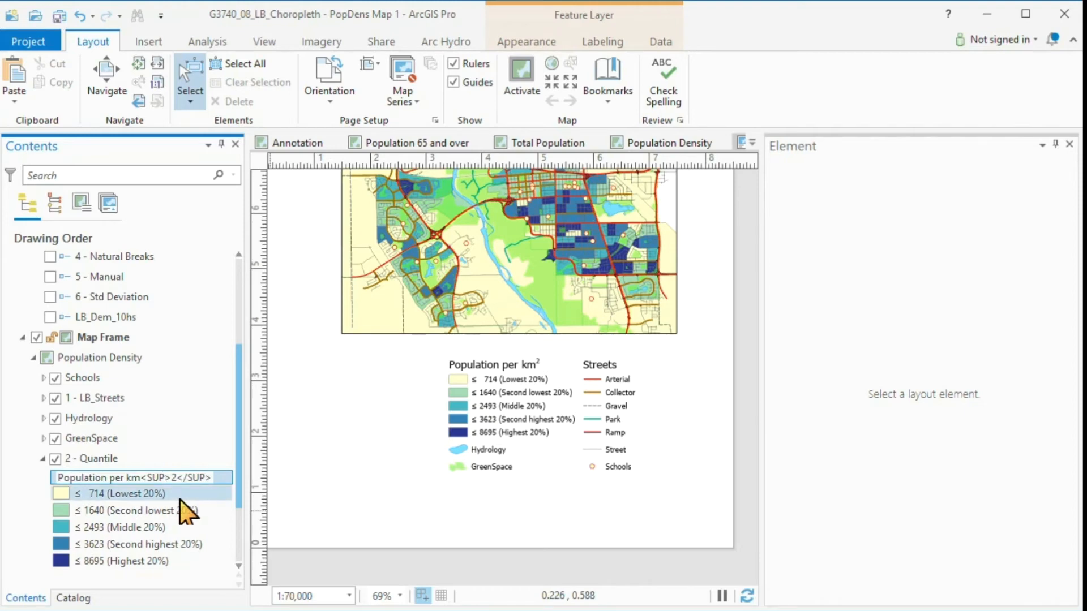
key("BackSpace")
type("B")
key("BackSpace")
type("B")
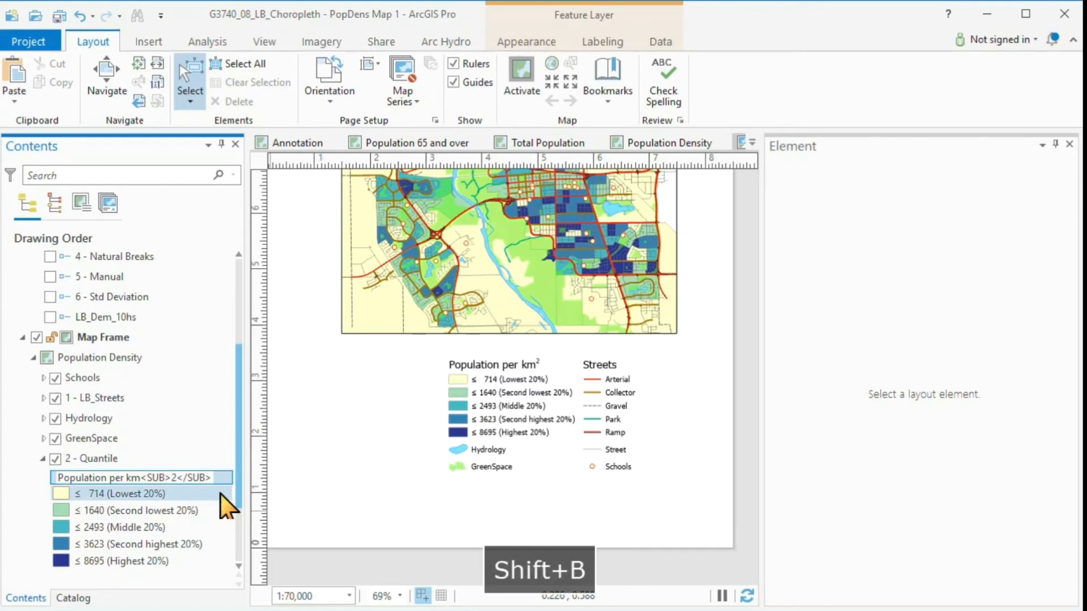
key("Return")
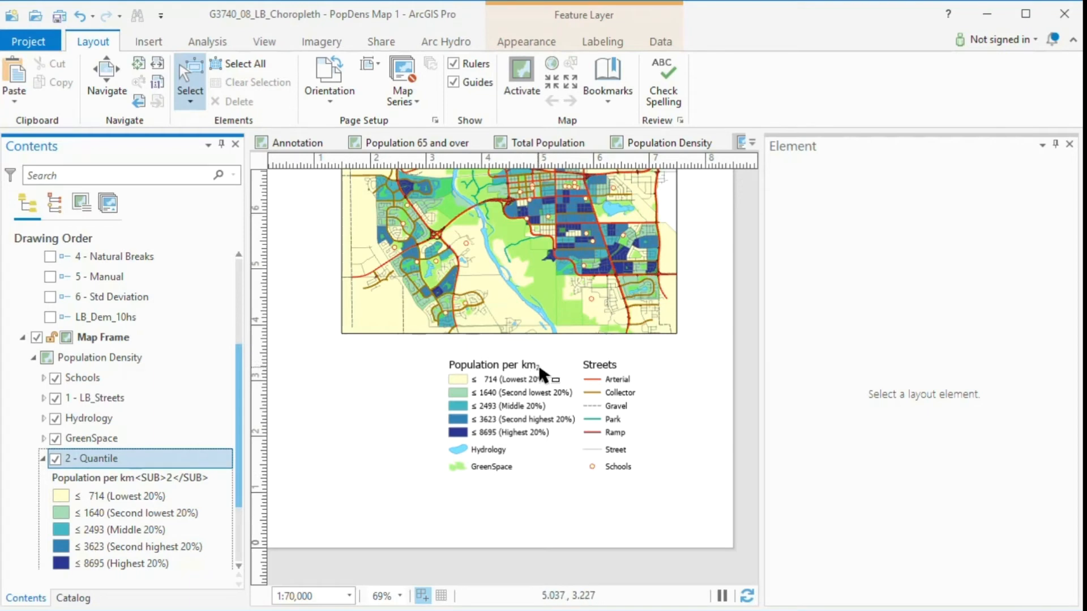
left_click(80, 16)
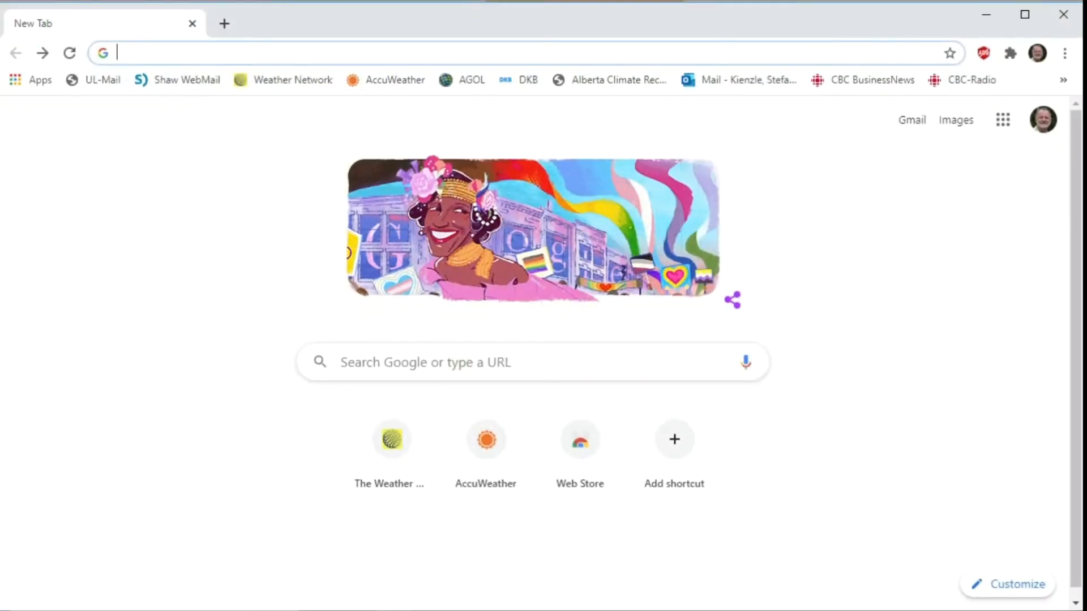
- Switch to the web browser, search for ArcGIS Pro sub sup and open the Esri help page on text formatting tags
left_click(362, 356)
type("ArcGIS Pro s")
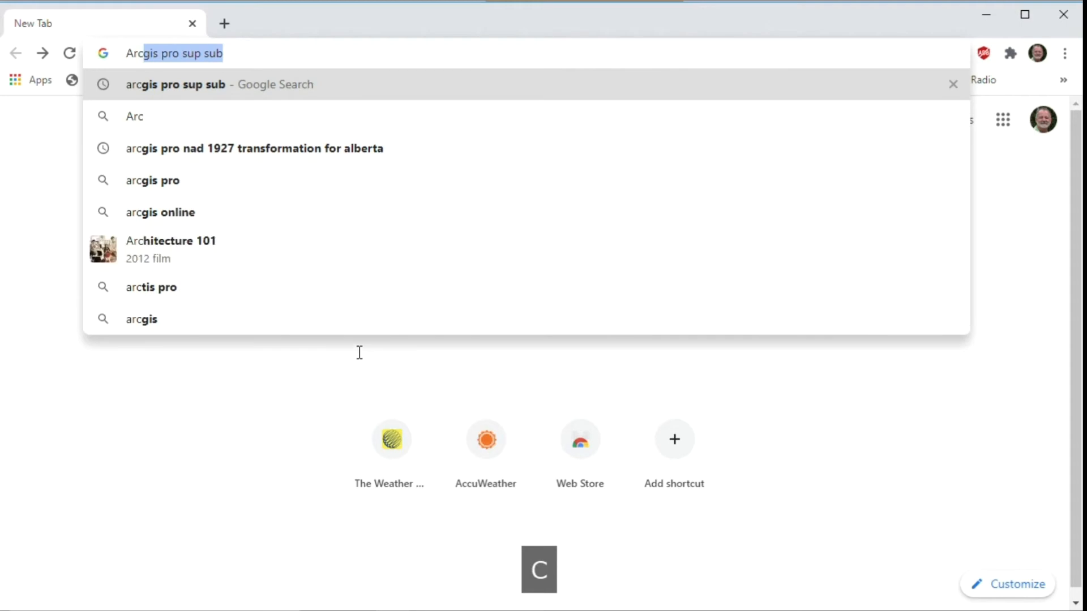
type("ub sup")
key("Return")
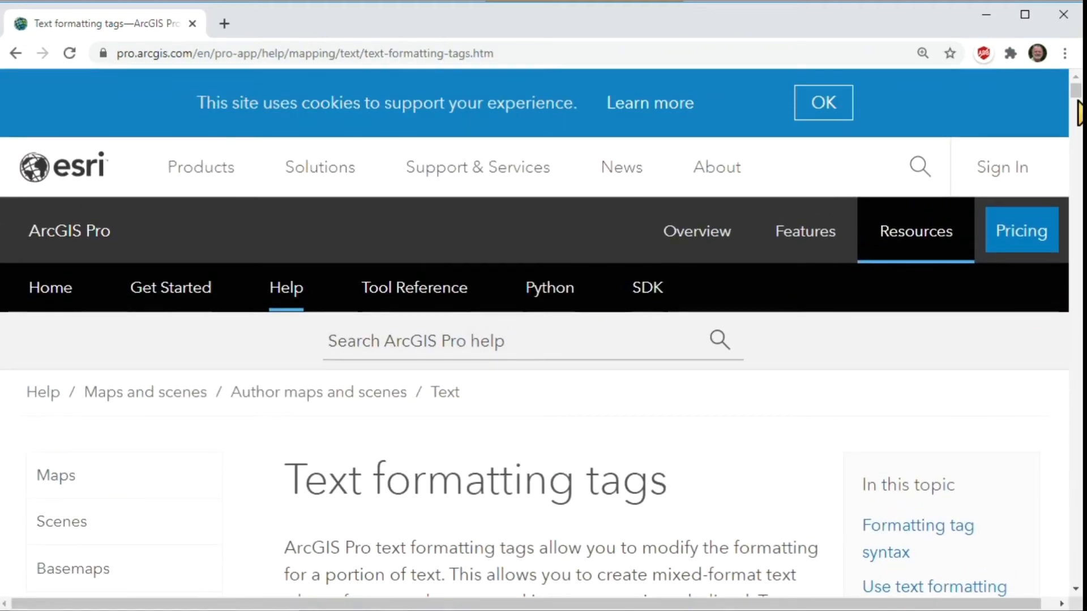
- Examine the help page's table of formatting tags, including superscript, subscript and spacing, and close the browser to return to ArcGIS Pro
left_click_drag(1077, 105, 1078, 286)
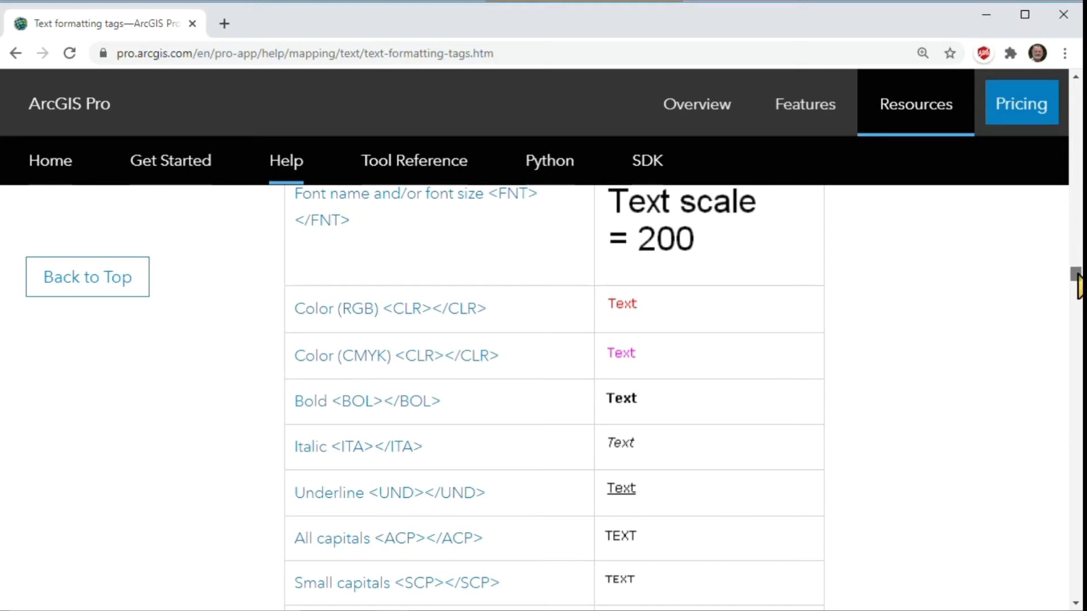
left_click_drag(1078, 286, 1078, 288)
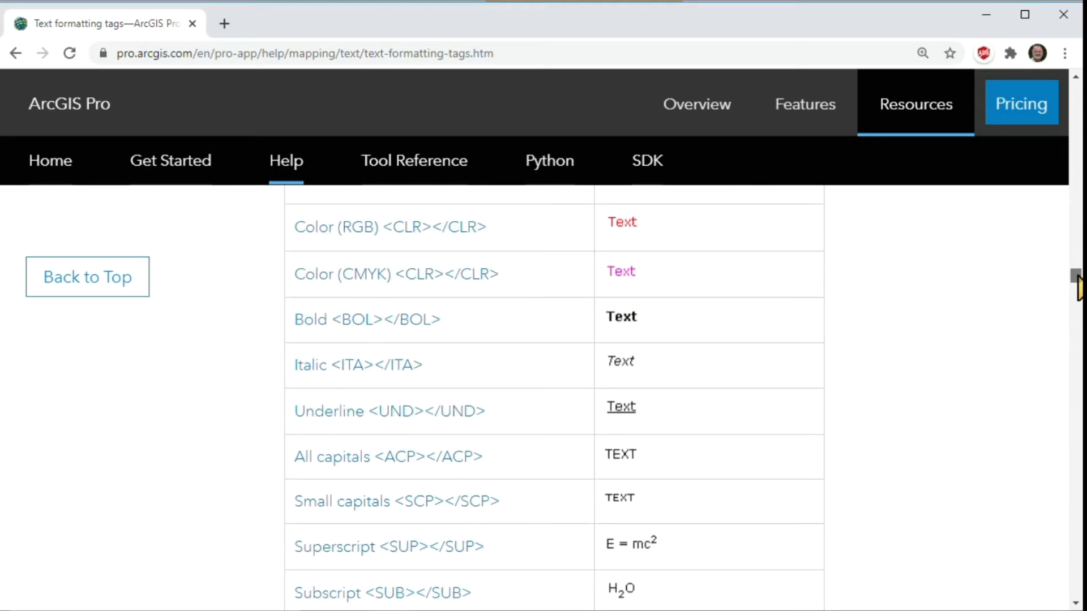
left_click_drag(1078, 287, 1078, 289)
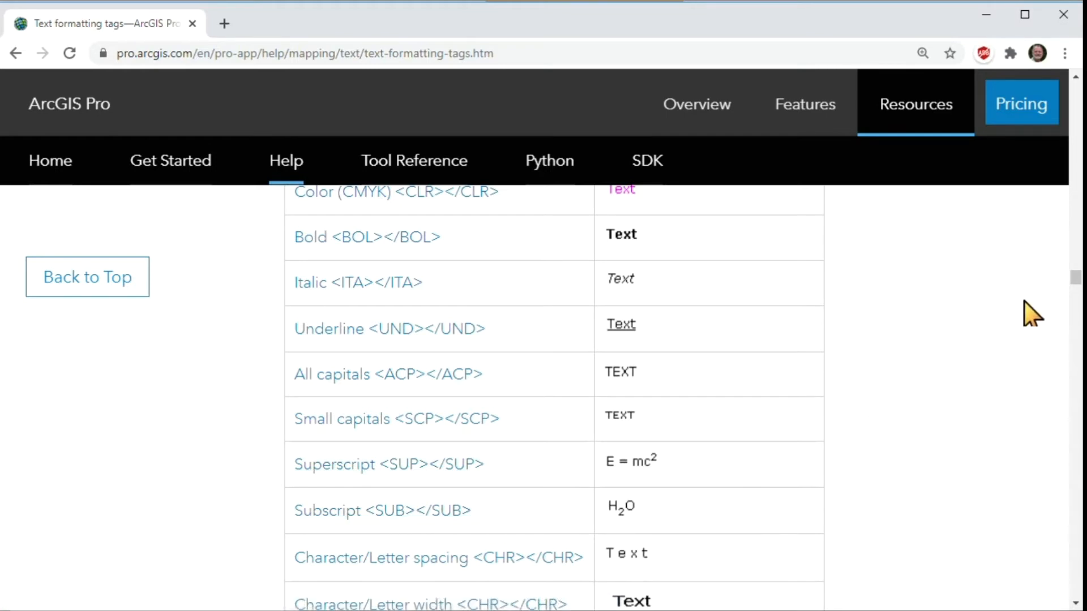
scroll(1077, 286, "down", 3)
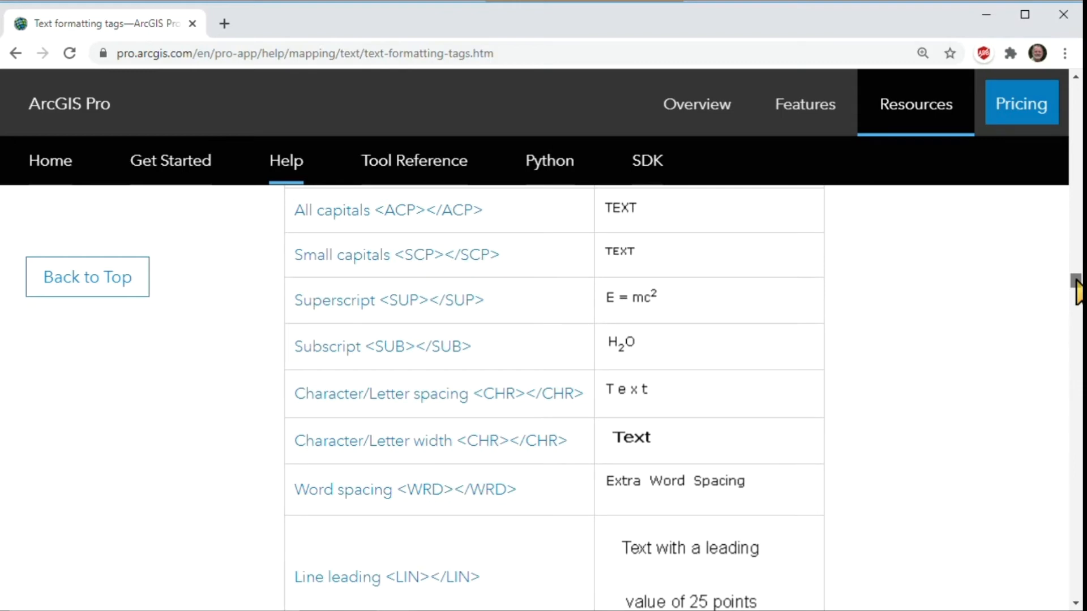
left_click(1063, 16)
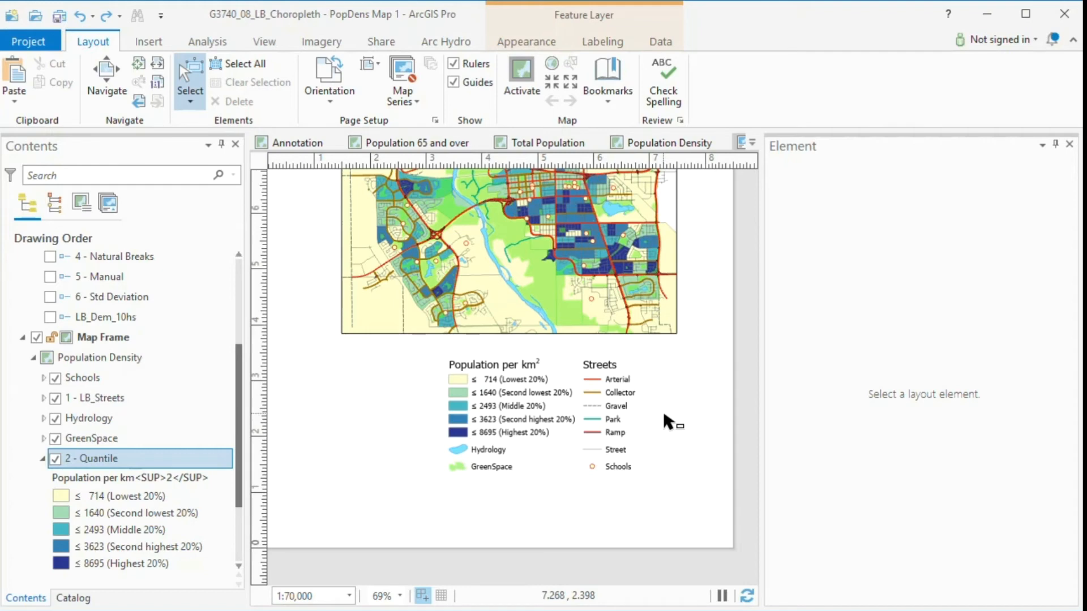
- Select the layout's Legend element and open the spacing values in its arrangement settings
left_click_drag(238, 396, 237, 316)
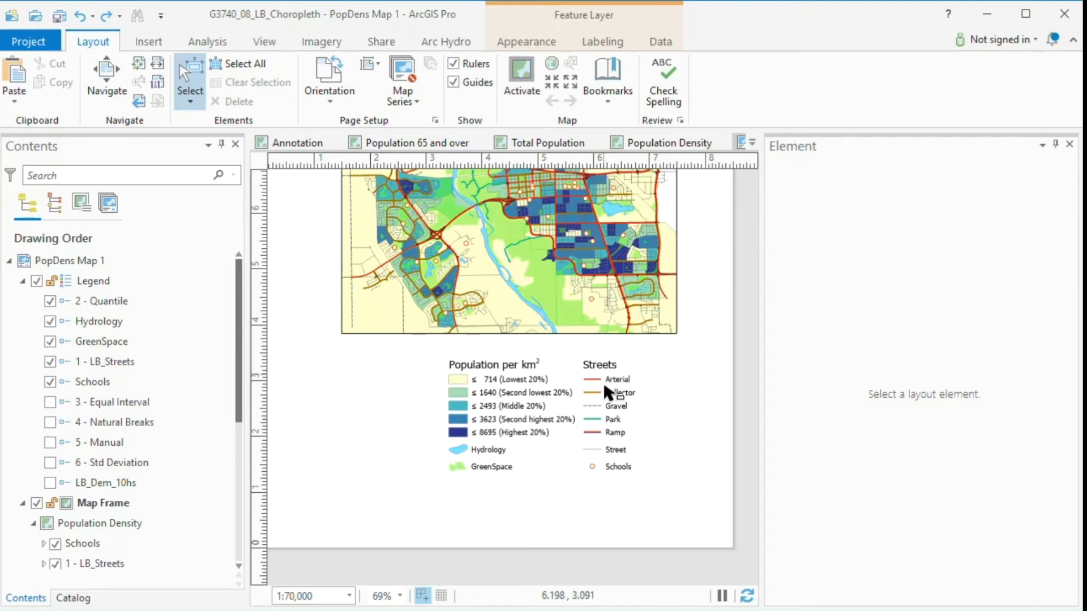
left_click(93, 280)
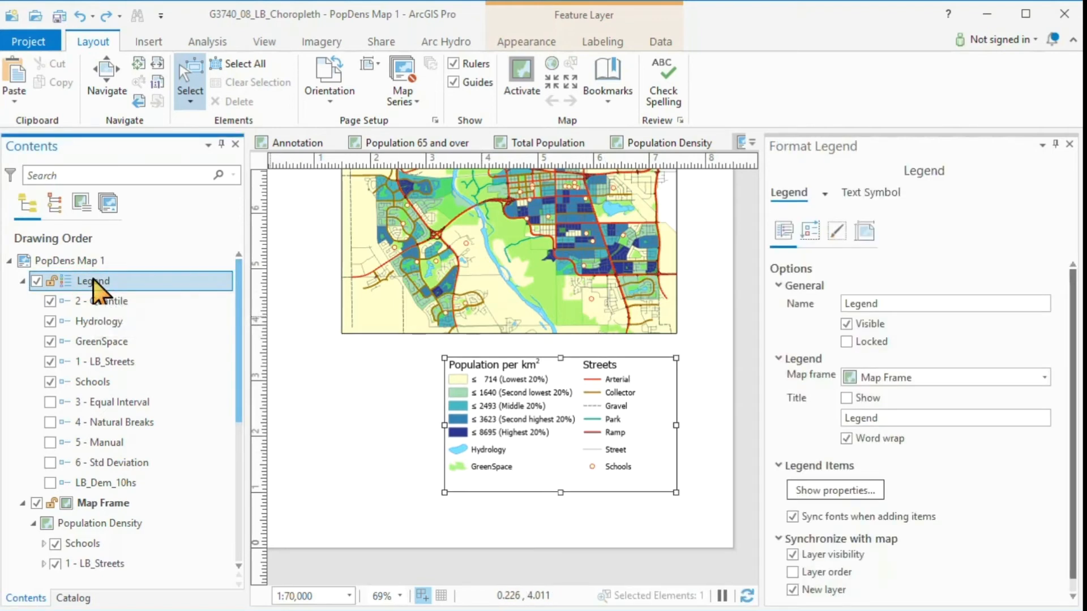
left_click(811, 230)
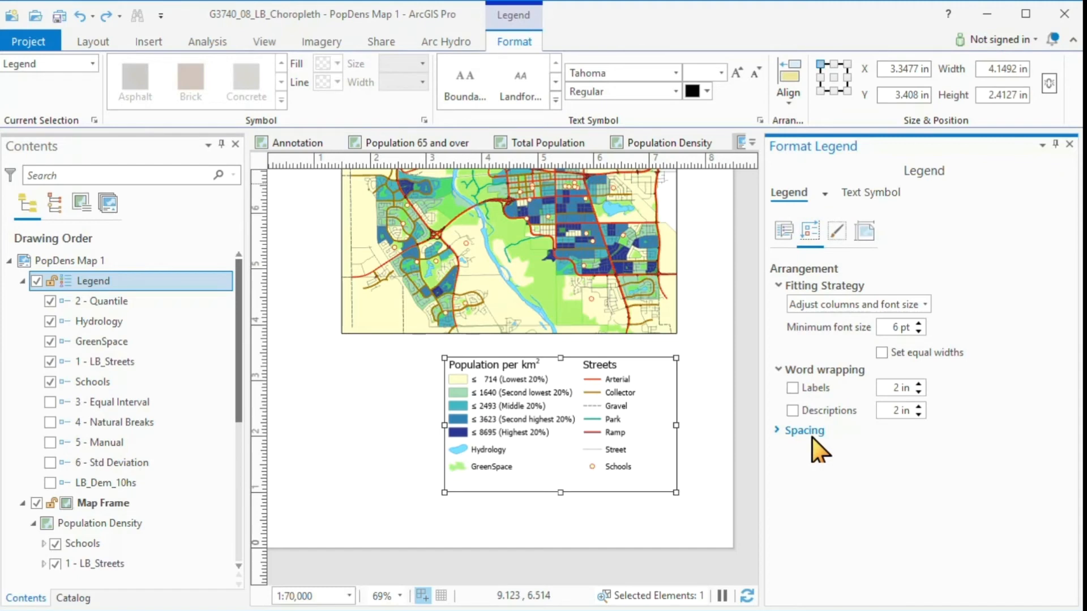
left_click(784, 433)
scroll(1075, 348, "down", 2)
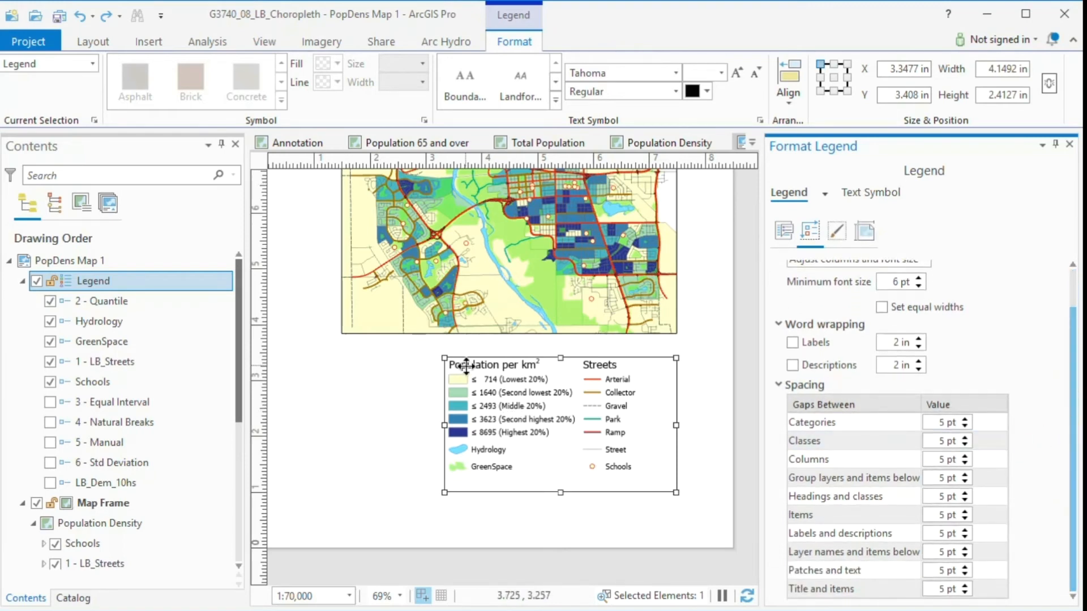
- Try a 20 pt gap between the legend's classes and undo the change
left_click(964, 438)
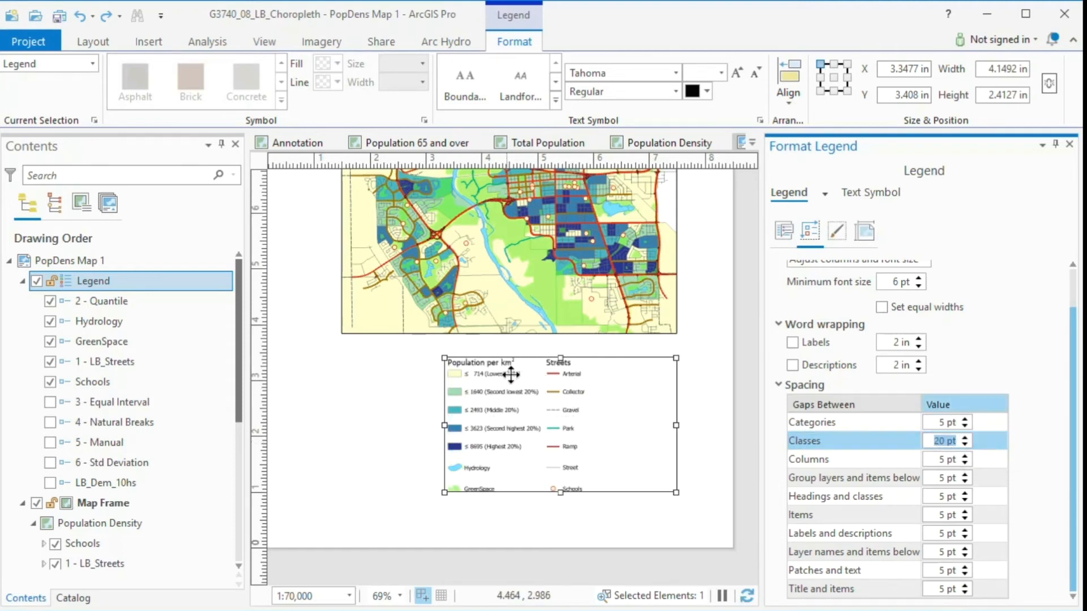
left_click(80, 17)
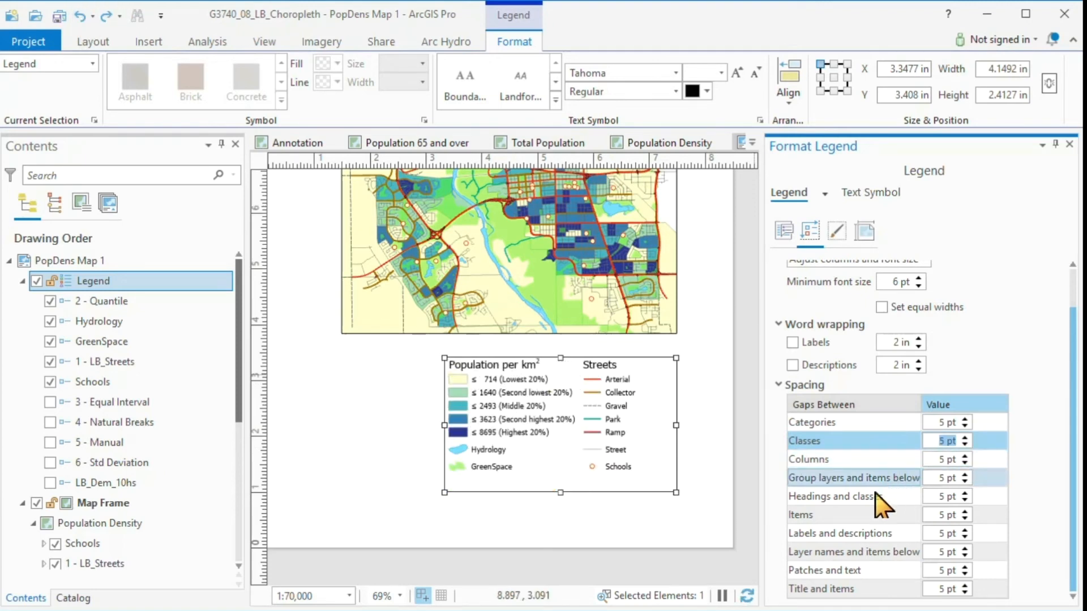
- Set the gap between the legend's items to 10 pt and close the legend's formatting settings
left_click(964, 512)
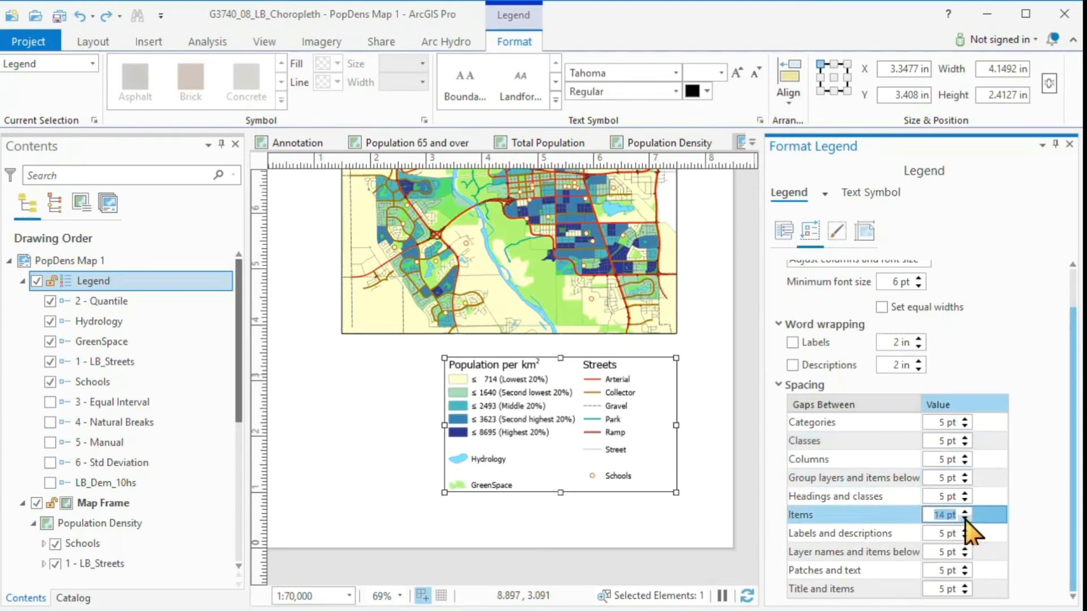
left_click(964, 519)
left_click(965, 519)
left_click(964, 519)
left_click(964, 519)
left_click(964, 519)
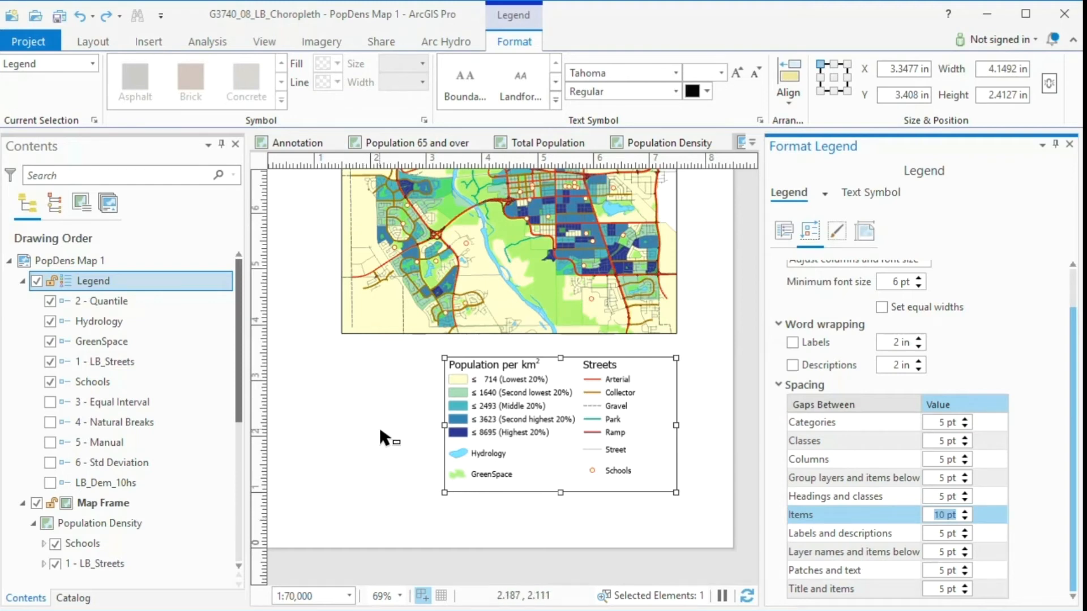
left_click(1069, 144)
left_click(564, 390)
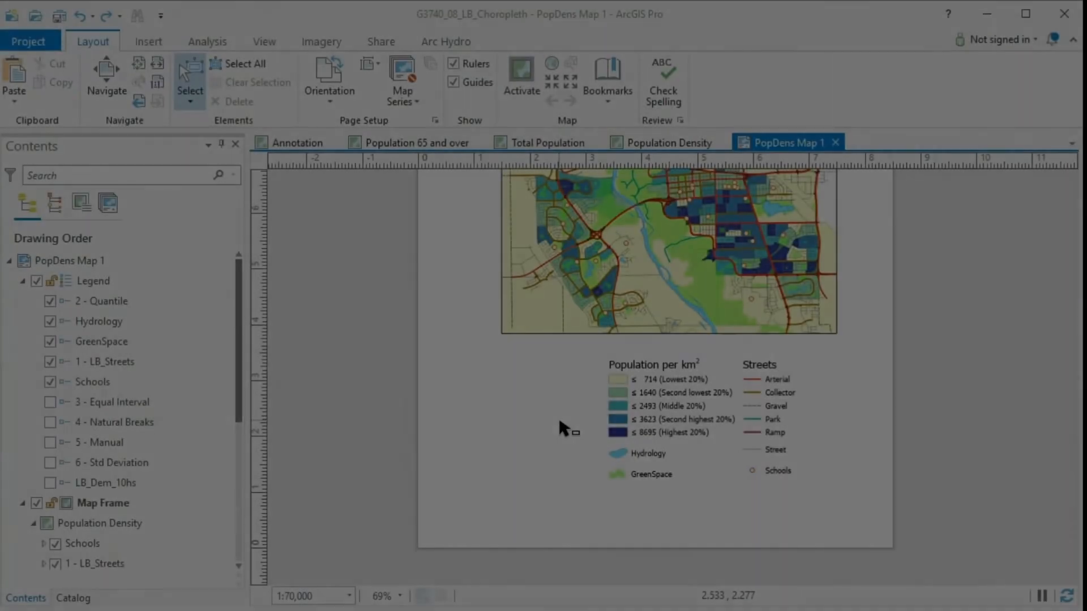
- Move the legend so its contents line up with the map frame's left edge, at about X 1.43 in, Y 3.47 in
left_click(686, 407)
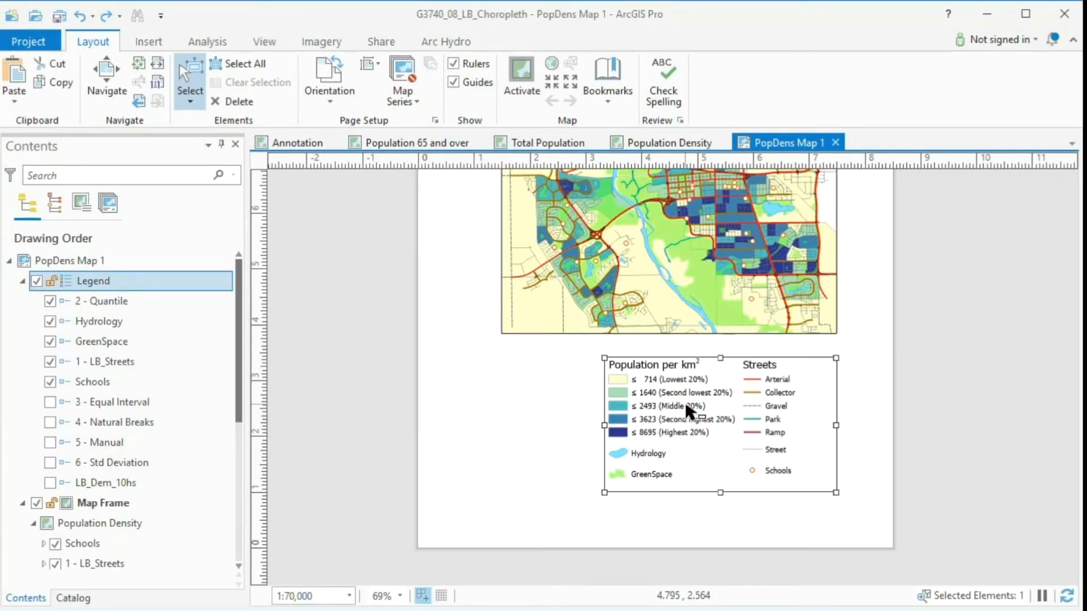
left_click_drag(685, 405, 590, 401)
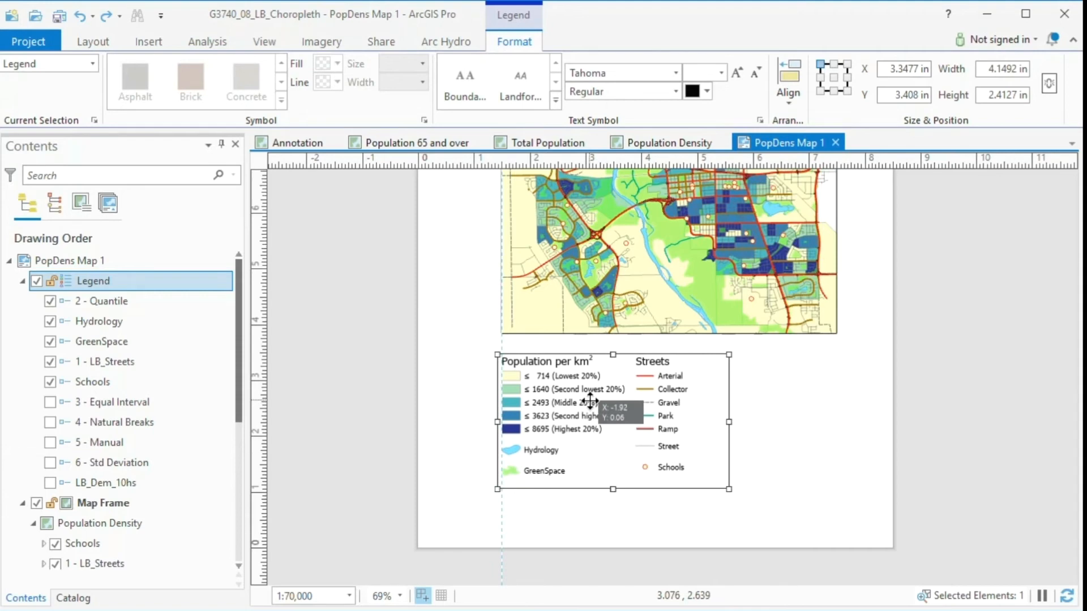
left_click_drag(590, 400, 589, 401)
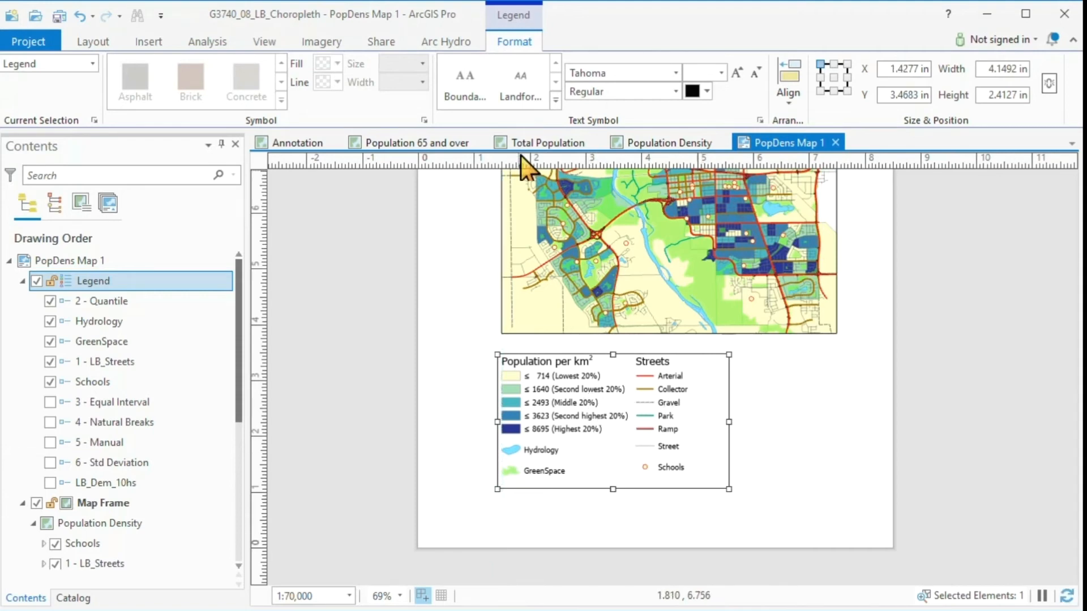
- Insert an Alternating Scale Bar 1 Metric beside the legend, extending to the map frame's right edge
left_click(149, 41)
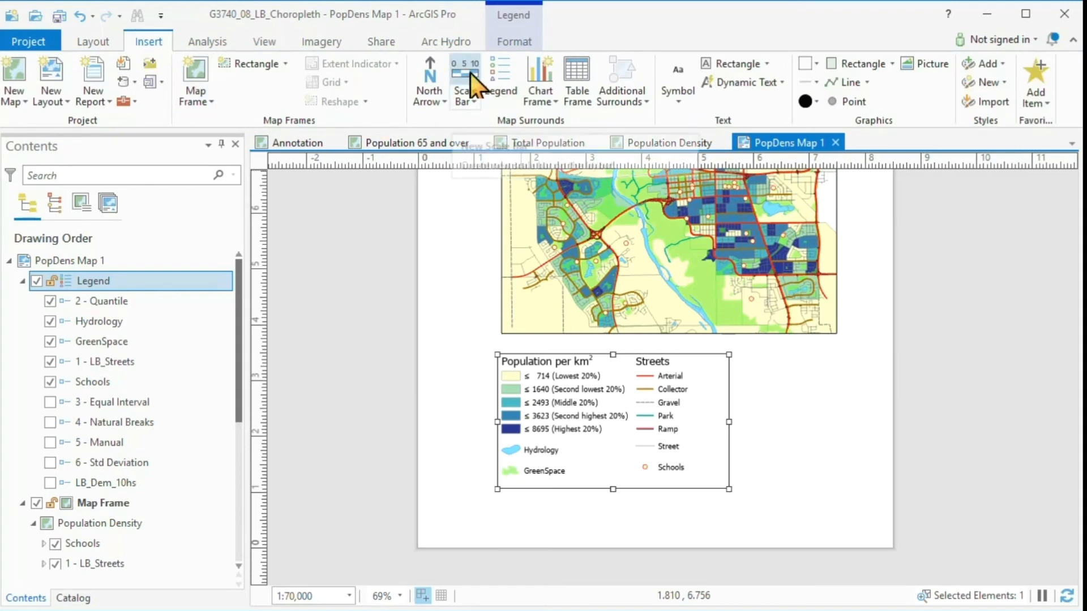
left_click(475, 103)
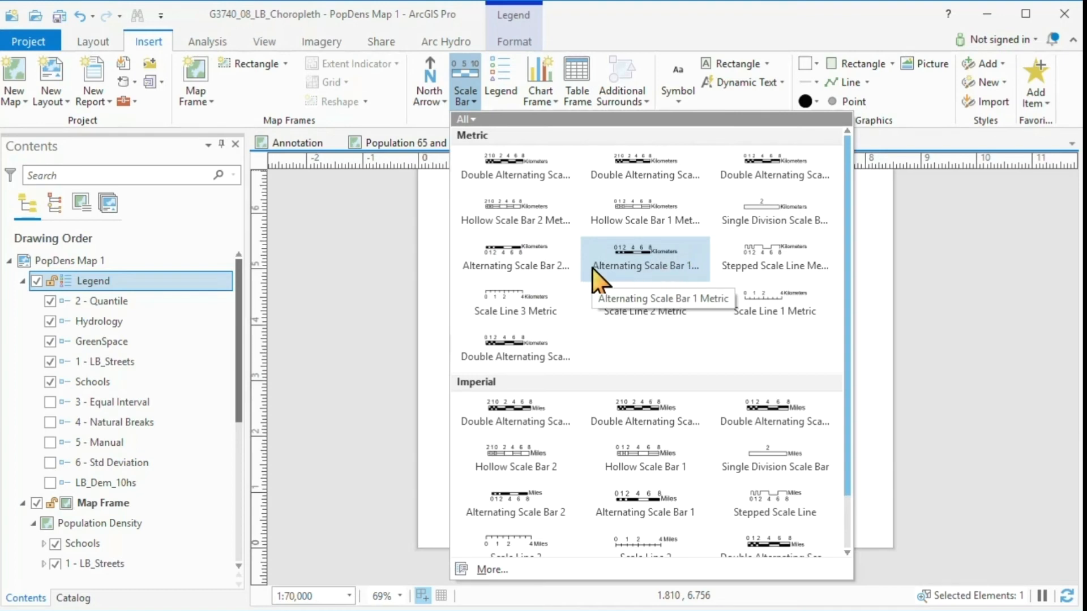
left_click(643, 265)
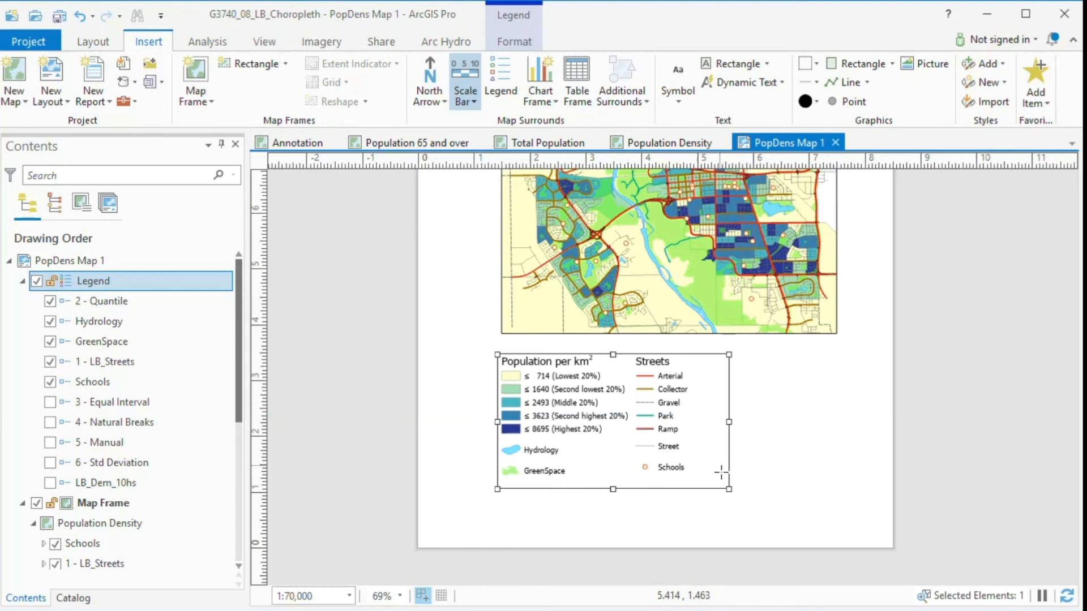
mouse_move(700, 456)
left_mouse_down()
mouse_move(728, 484)
mouse_move(836, 484)
left_mouse_up()
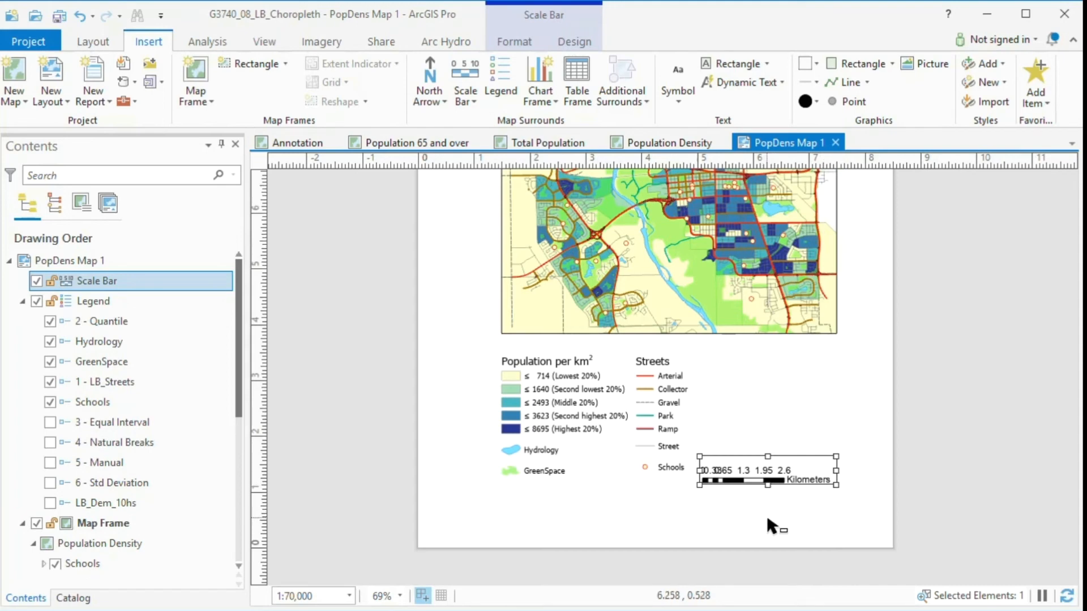
- Change the scale bar's label text to Kilometres and set its label position to Below center
right_click(800, 468)
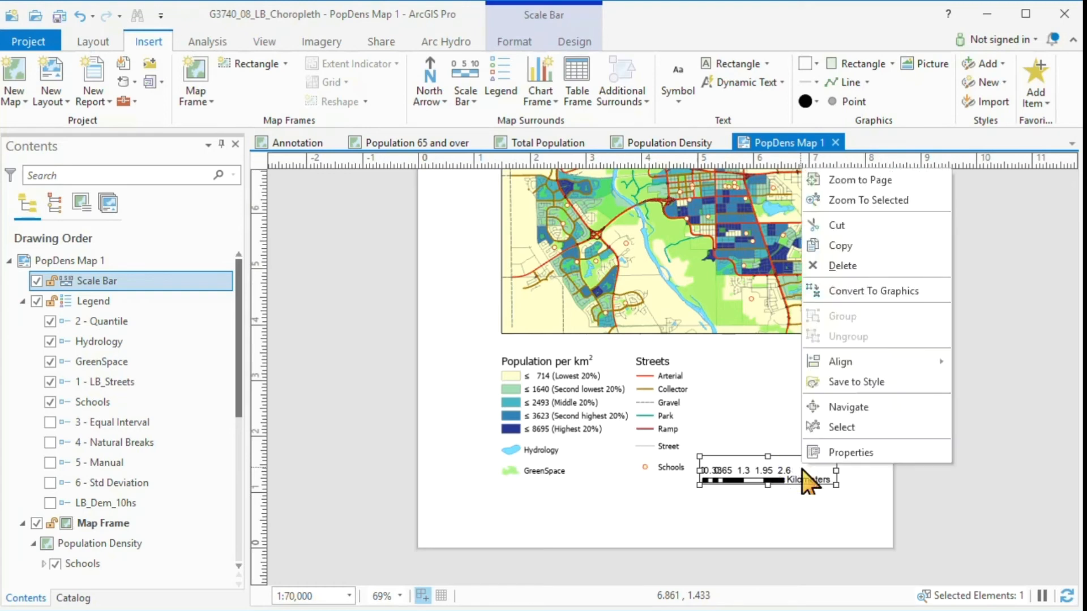
left_click(840, 452)
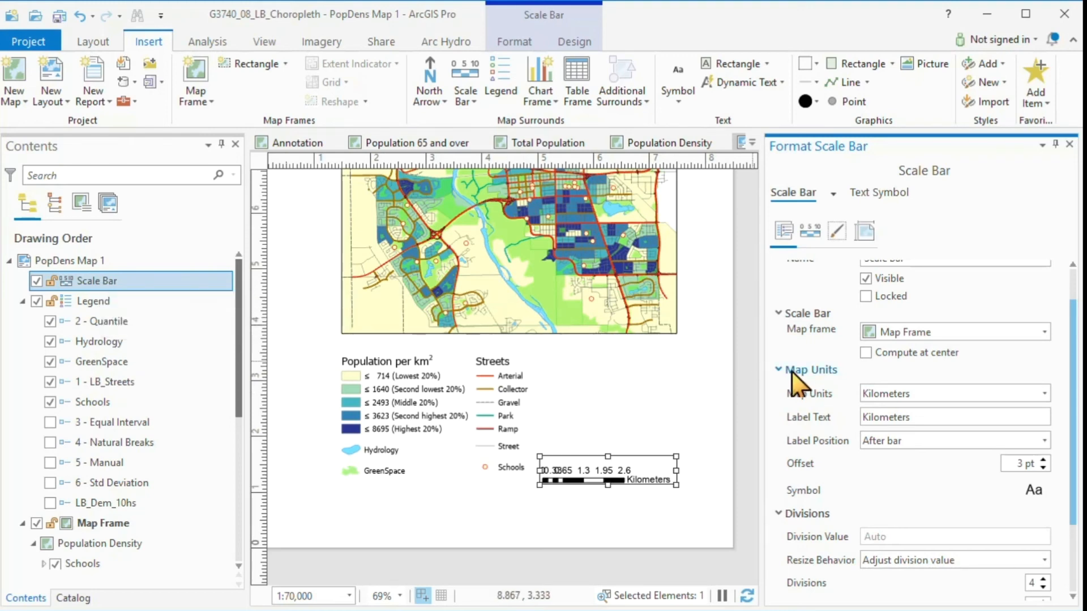
scroll(924, 390, "down", 1)
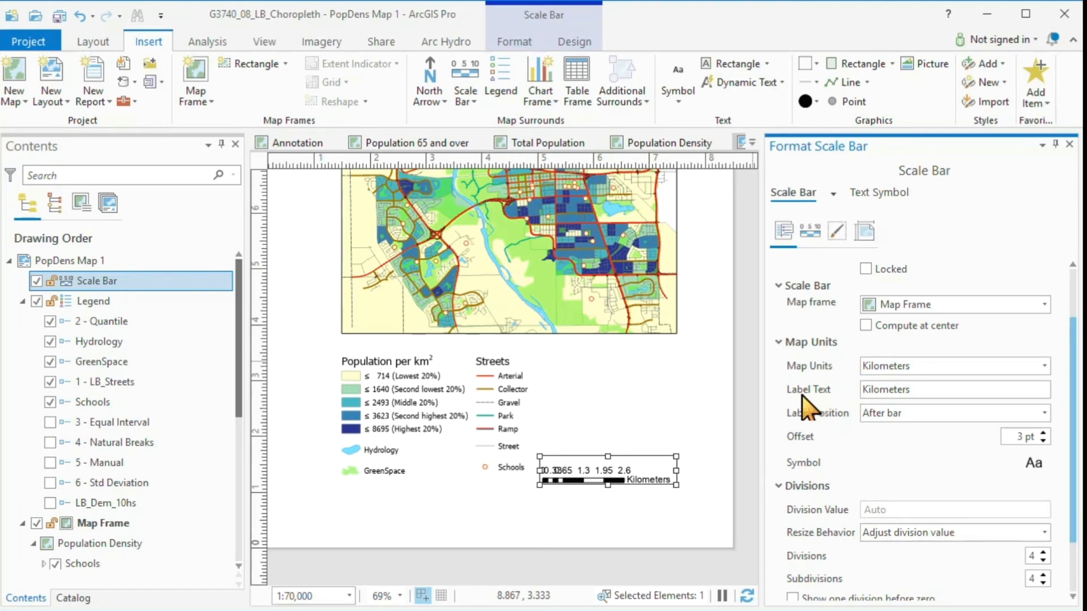
left_click(898, 390)
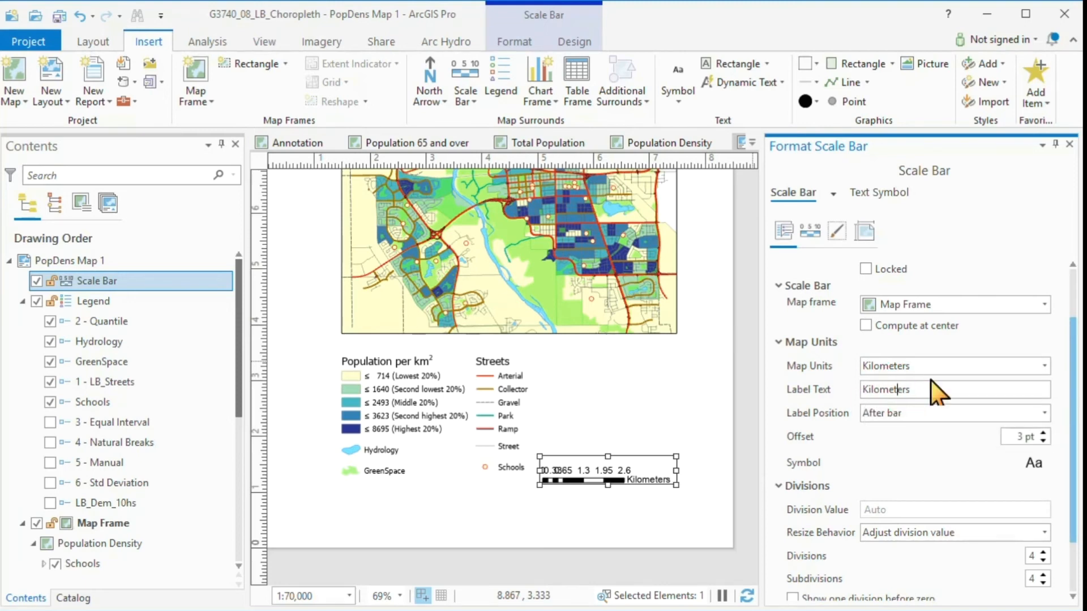
type("r")
key("Right")
key("Delete")
left_click(1045, 413)
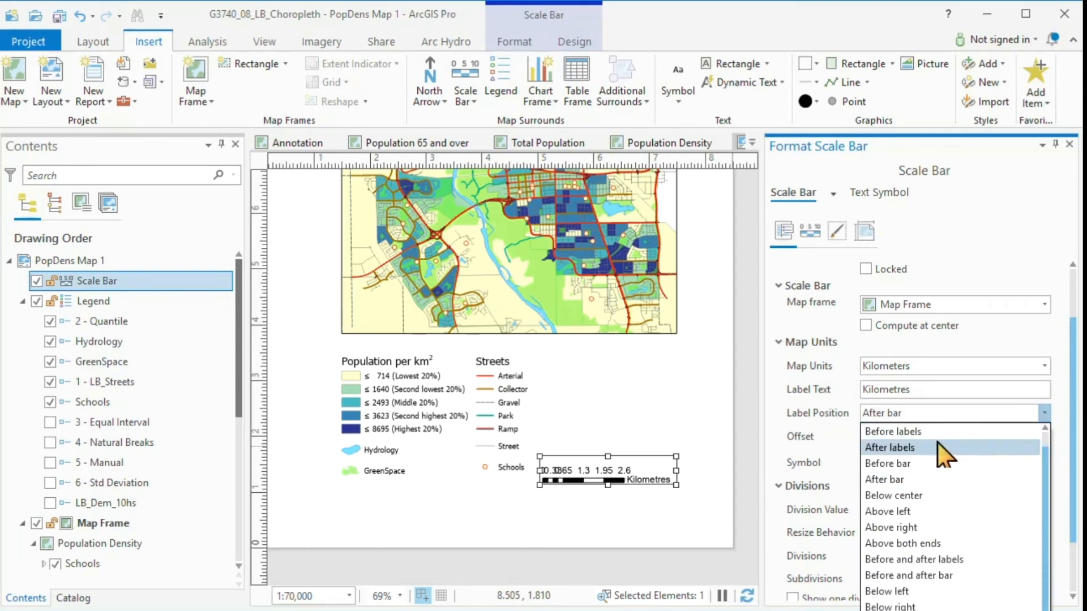
left_click(904, 497)
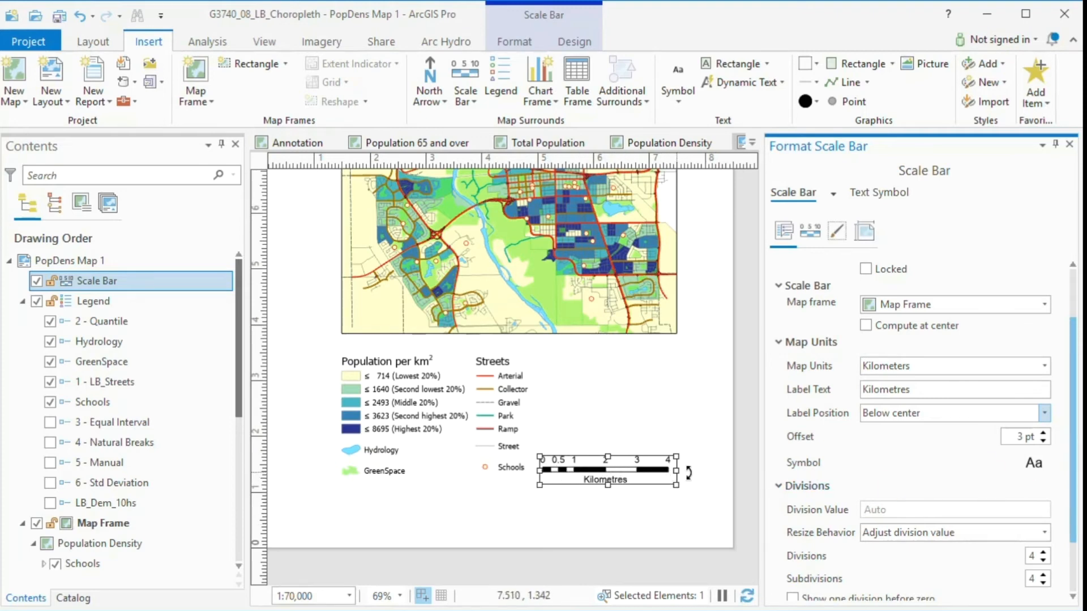
- Reduce the scale bar's subdivisions to 0 and deselect it
left_click_drag(1076, 453, 1069, 509)
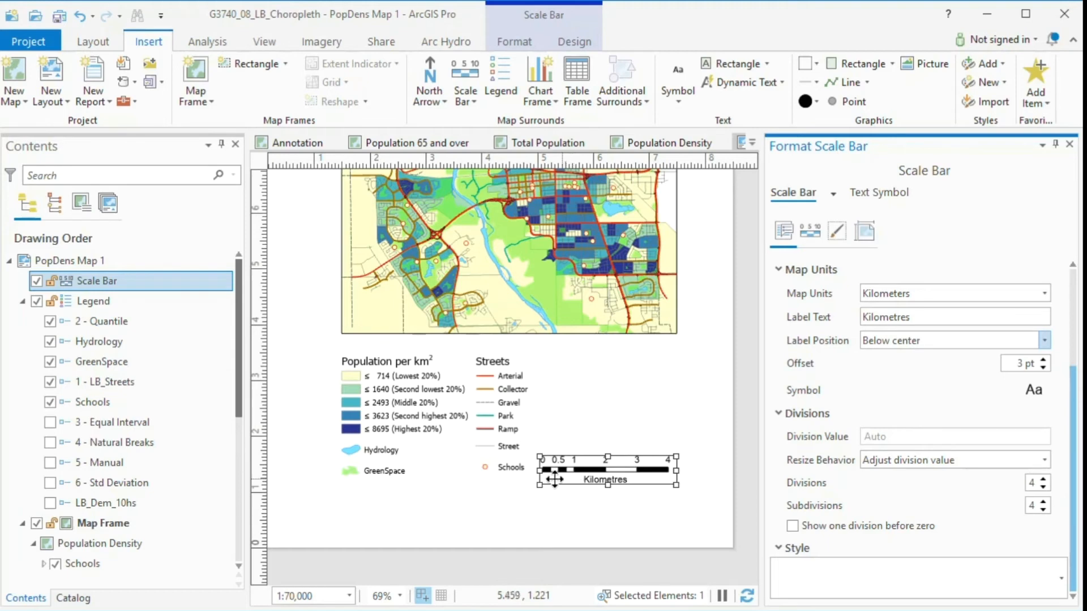
left_click(1043, 508)
left_click(1043, 509)
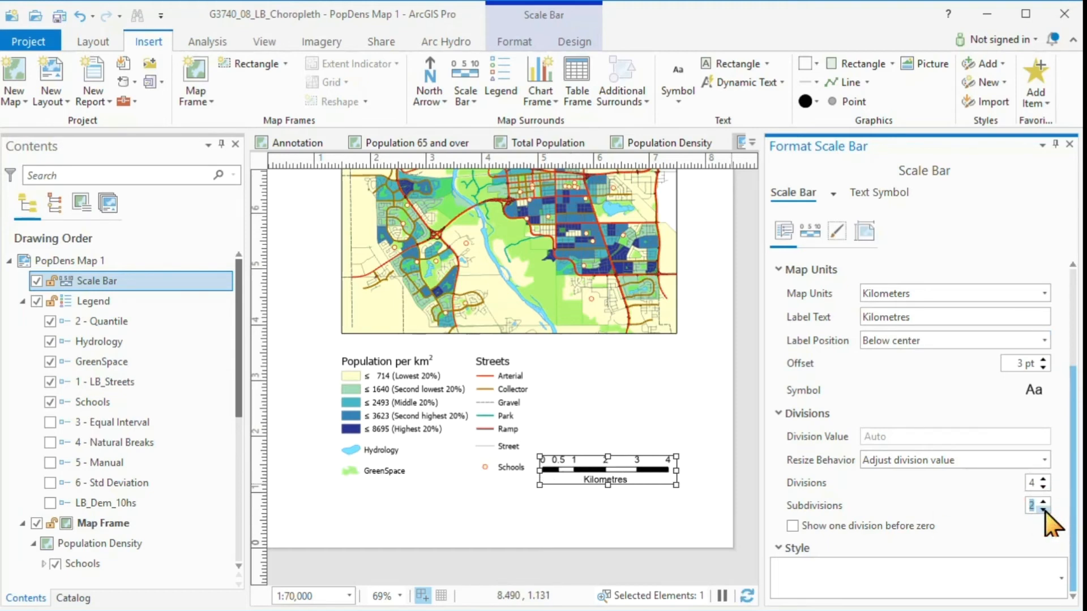
left_click(1043, 508)
left_click(1043, 509)
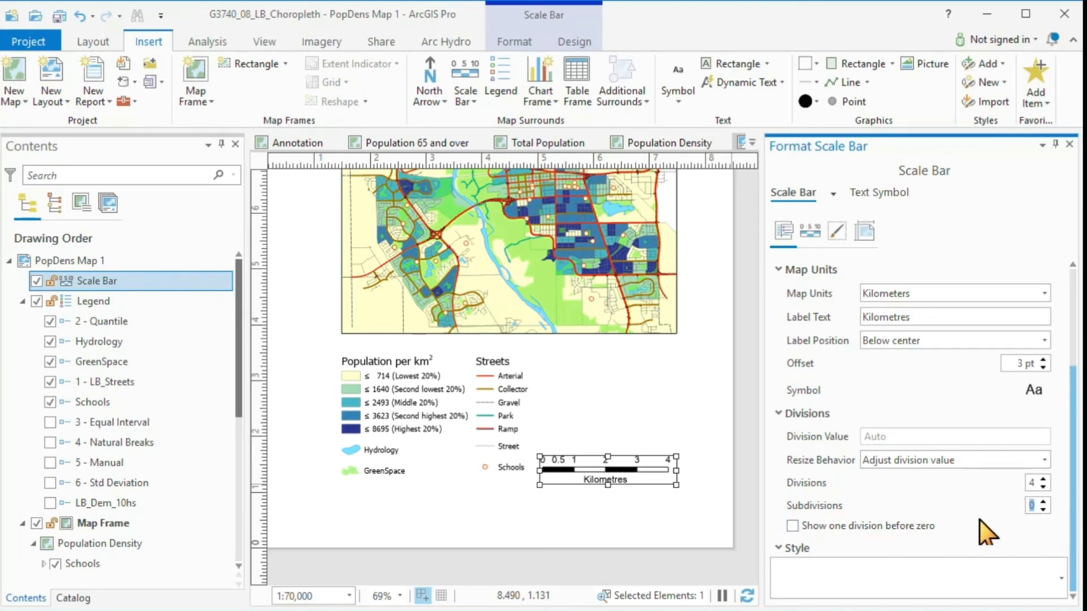
left_click(610, 518)
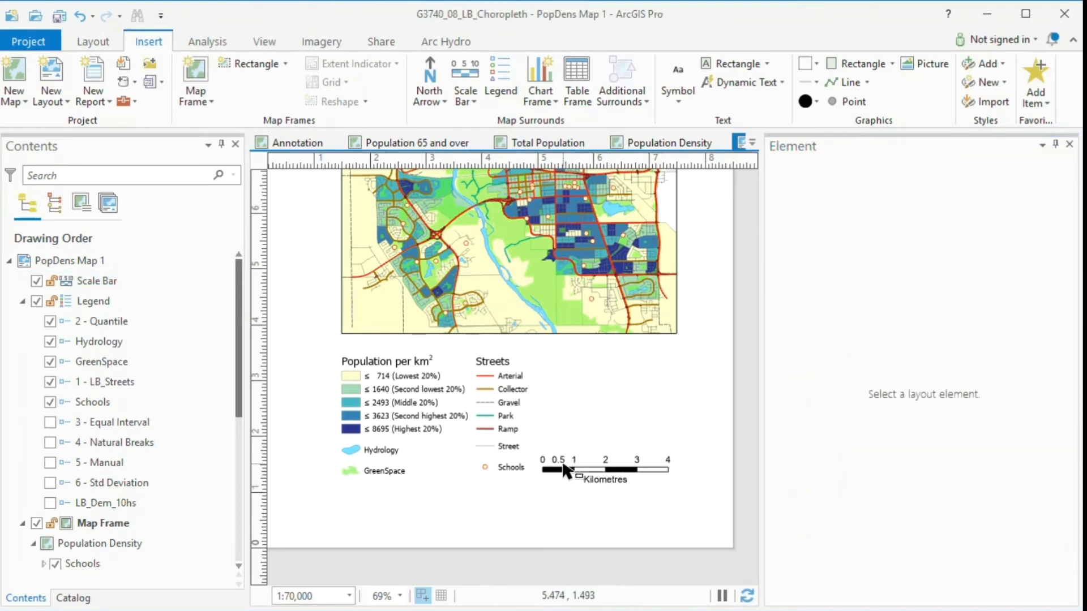
- Try setting the scale bar's number frequency to Divisions
left_click(591, 462)
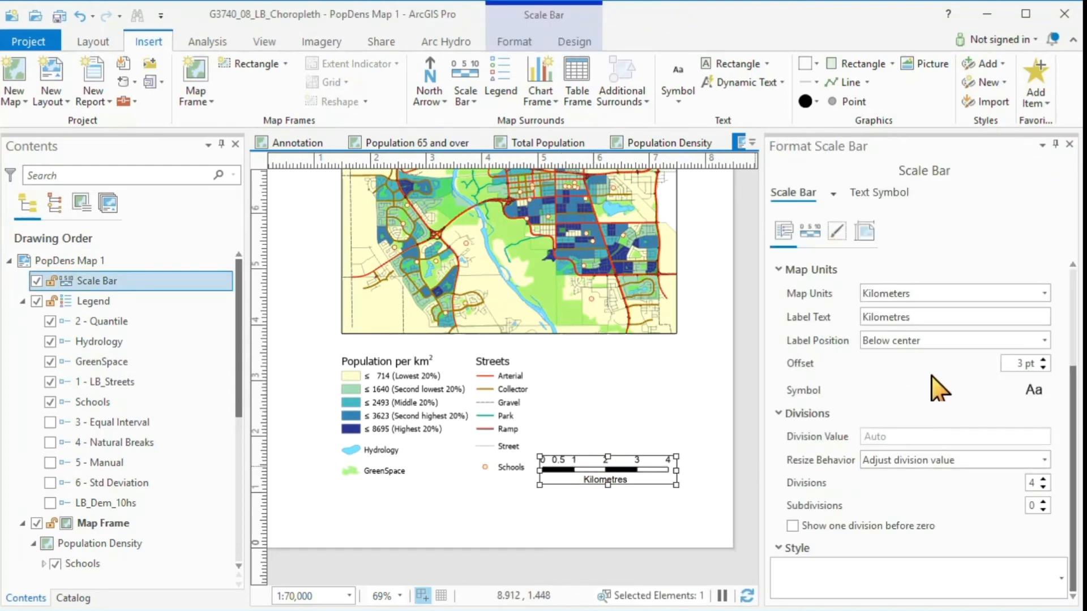
left_click(811, 232)
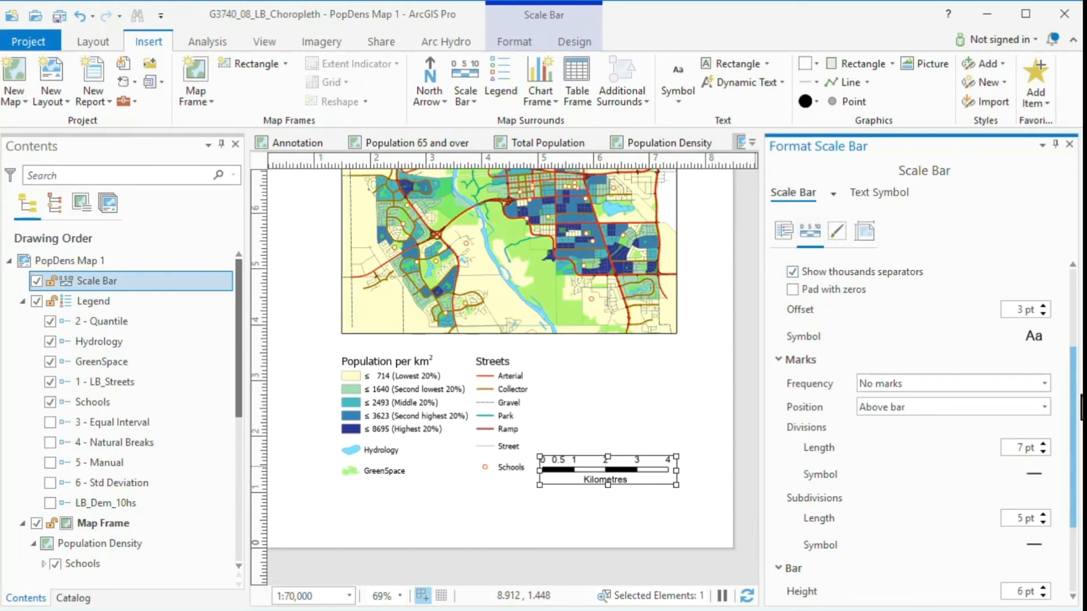
left_click_drag(1075, 413, 1080, 334)
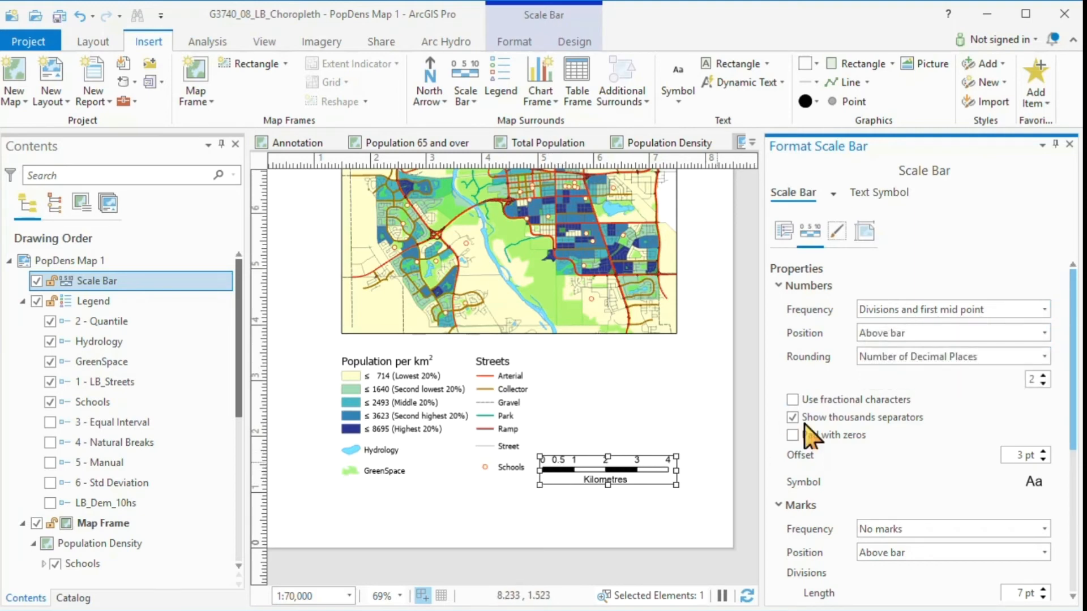
left_click(1044, 309)
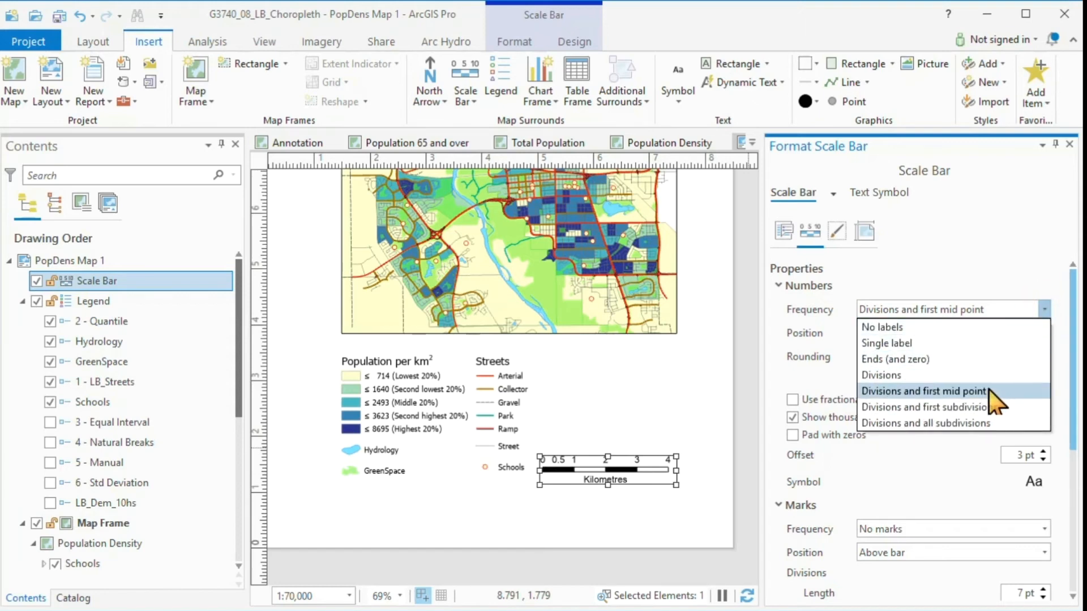
left_click(913, 374)
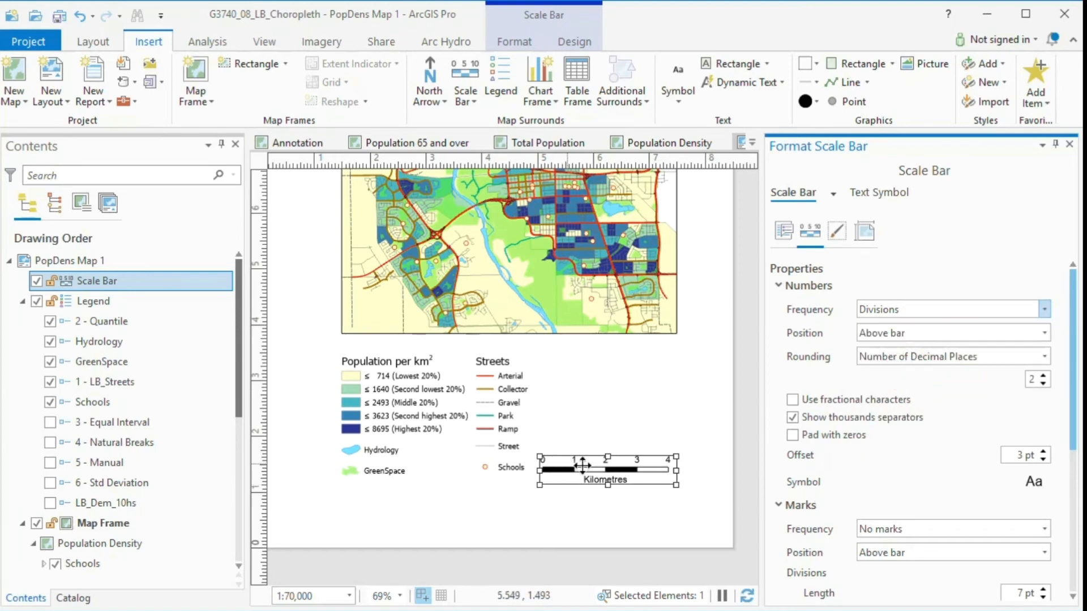
left_click(673, 428)
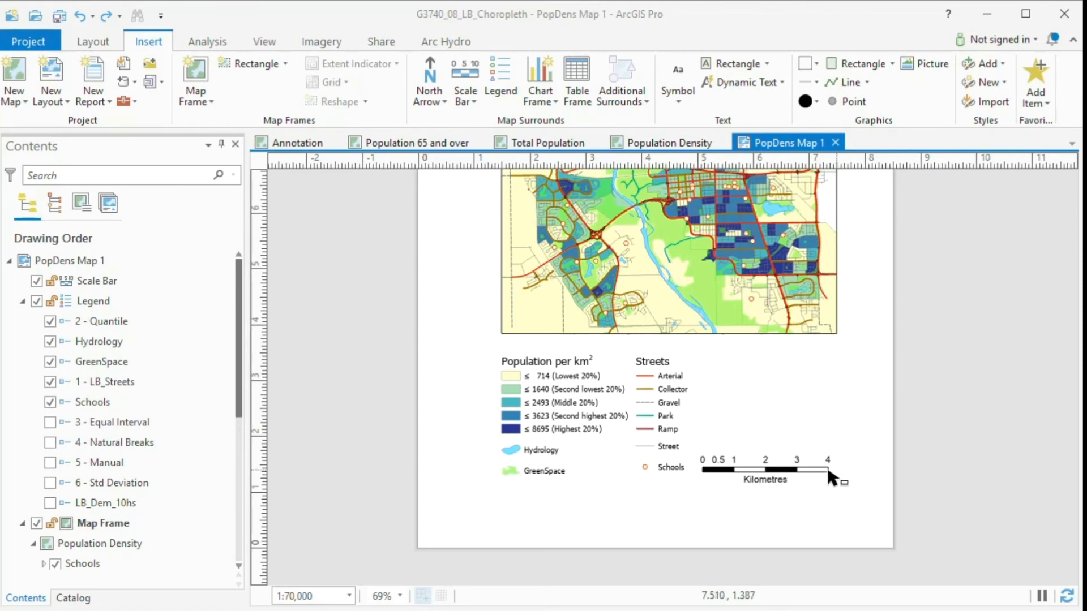
- Try narrowing the scale bar from its right edge and undo the resize
left_click(767, 469)
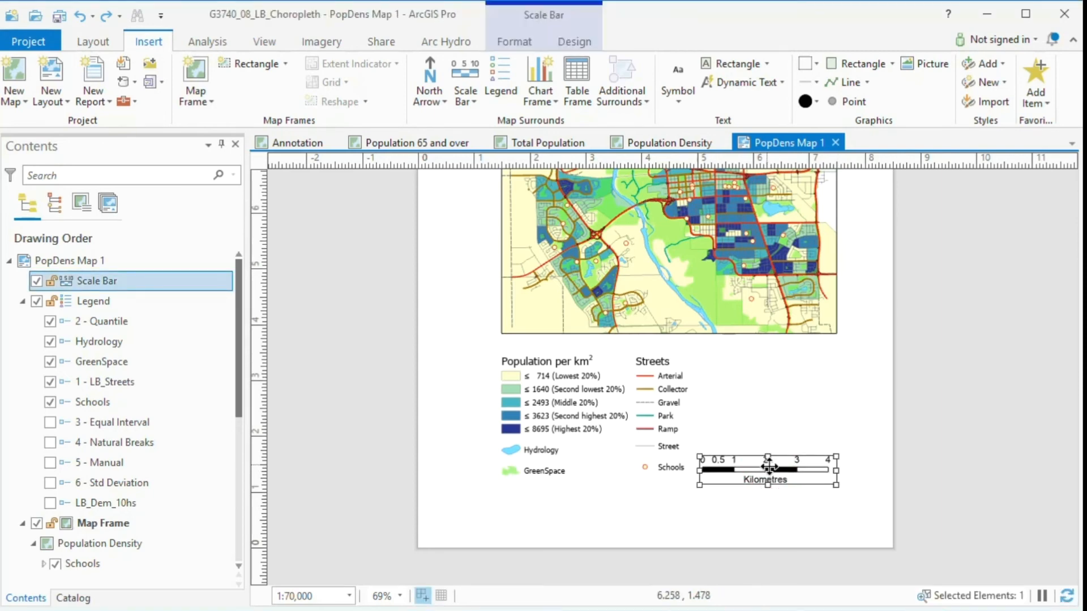
left_click_drag(835, 470, 787, 471)
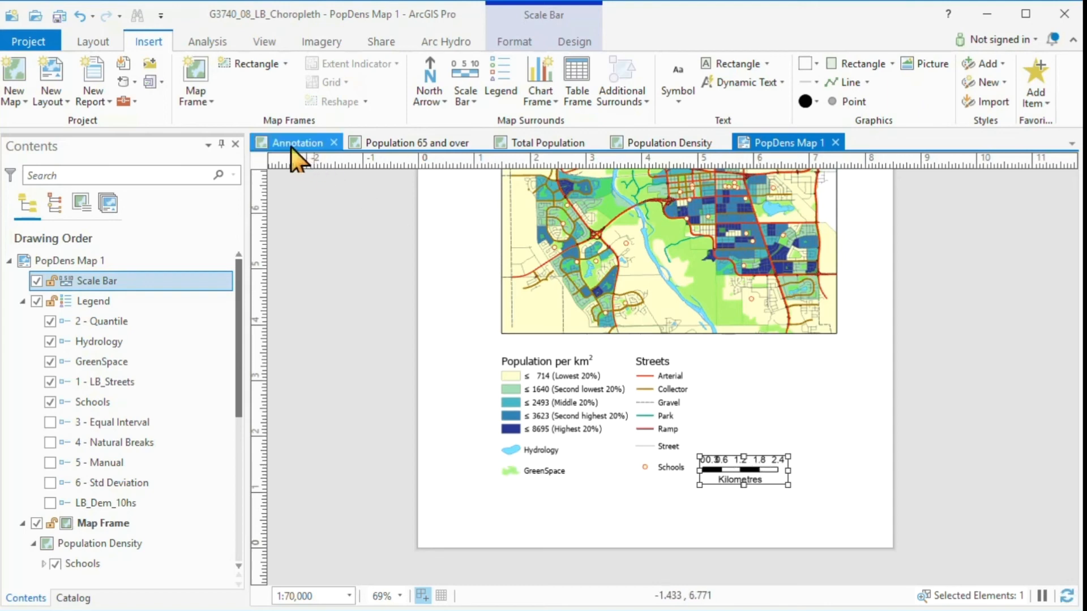
left_click(79, 16)
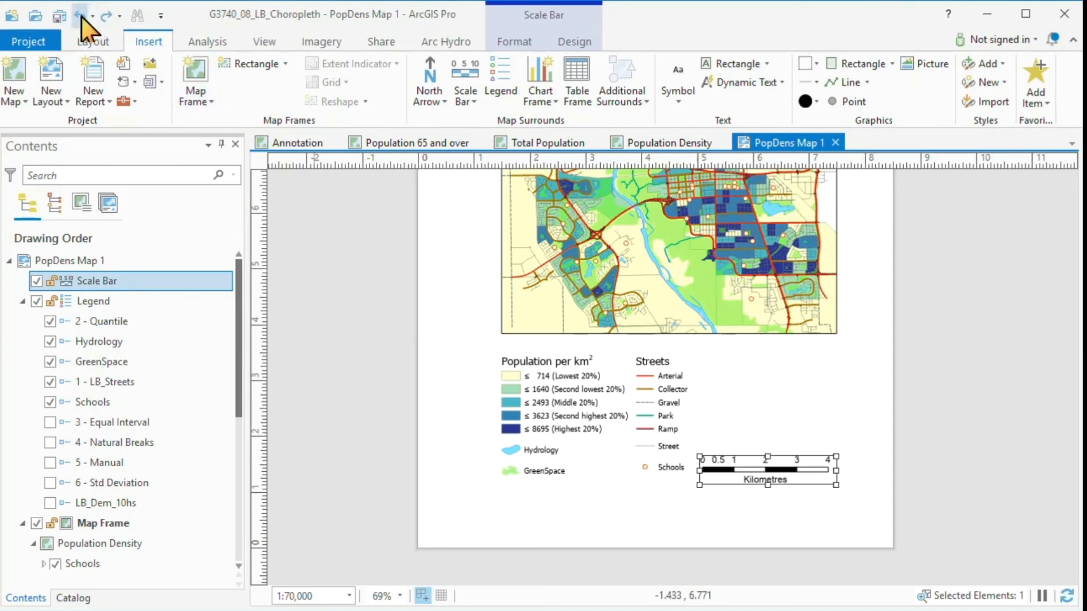
- Set the scale bar's resize behavior to Adjust divisions and division values, and test it by widening and narrowing the bar to the map frame's right edge
right_click(765, 469)
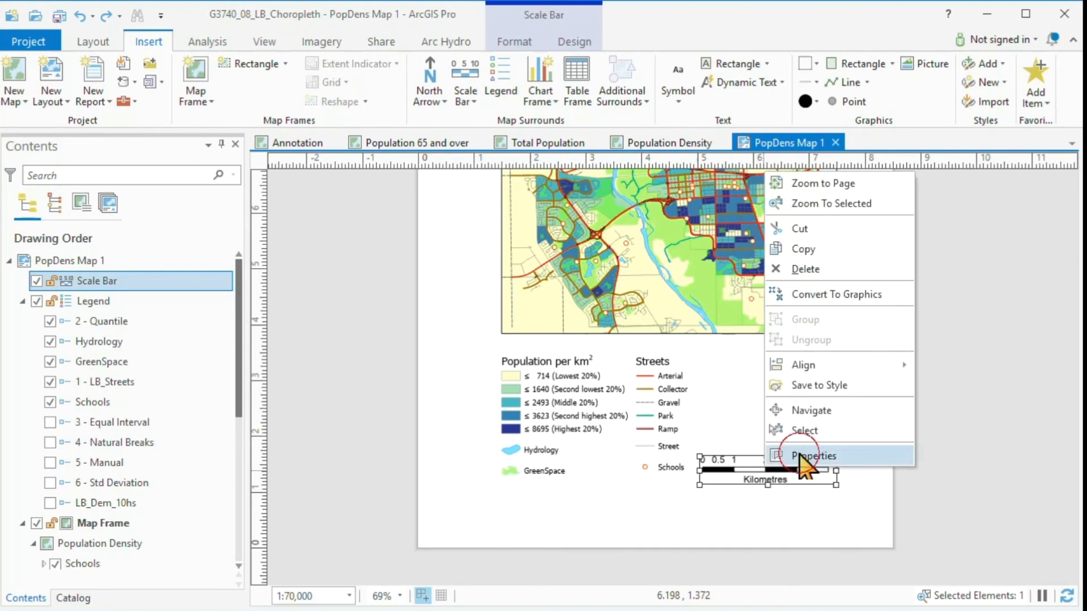
left_click(803, 466)
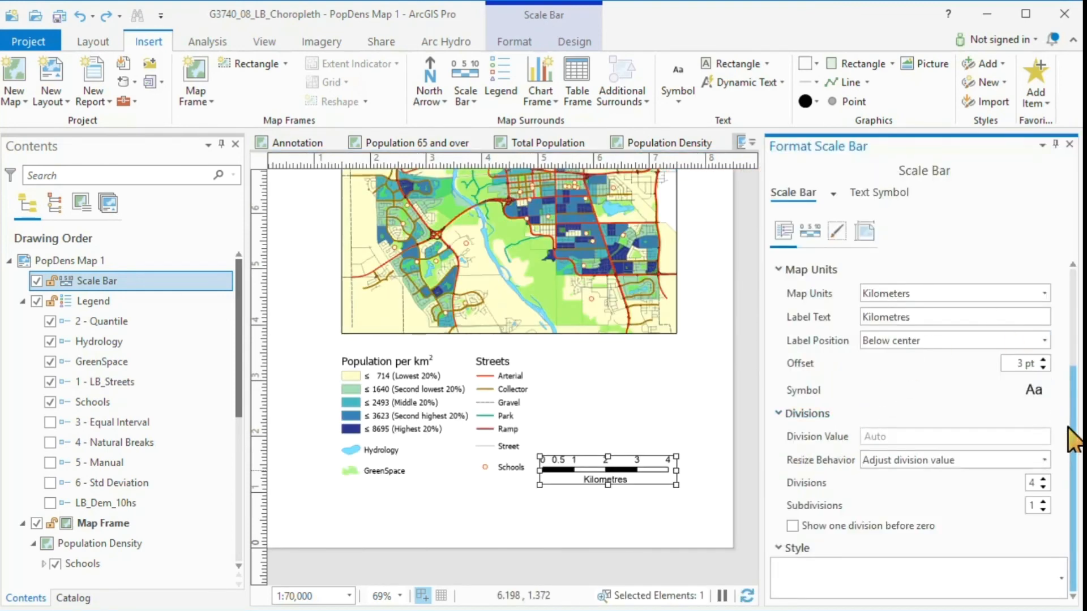
mouse_move(1073, 436)
left_mouse_down()
mouse_move(1073, 317)
mouse_move(1074, 449)
left_mouse_up()
left_click(1043, 460)
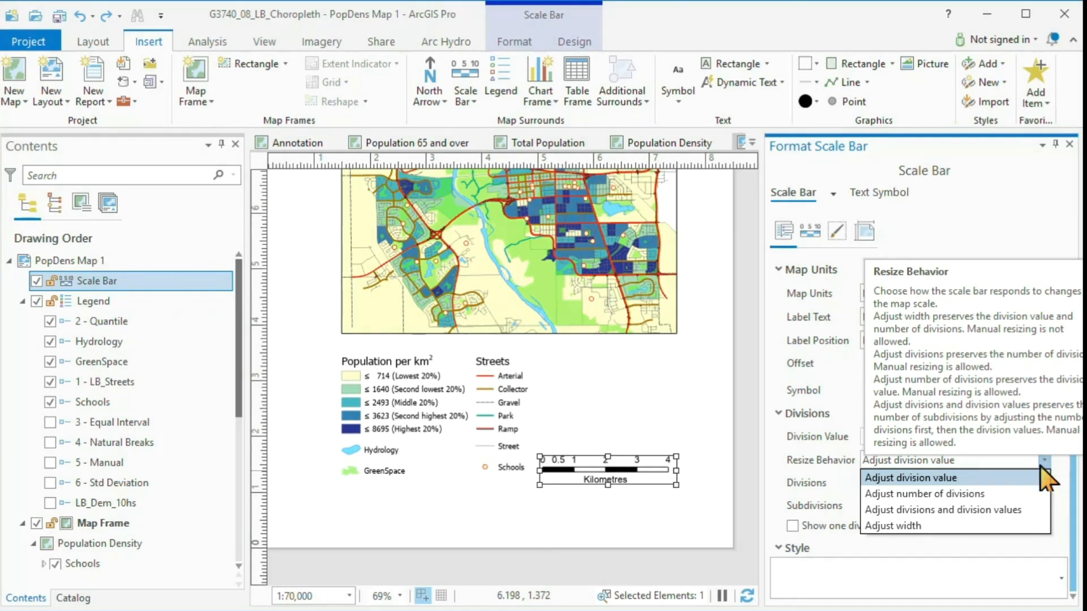
left_click(1003, 512)
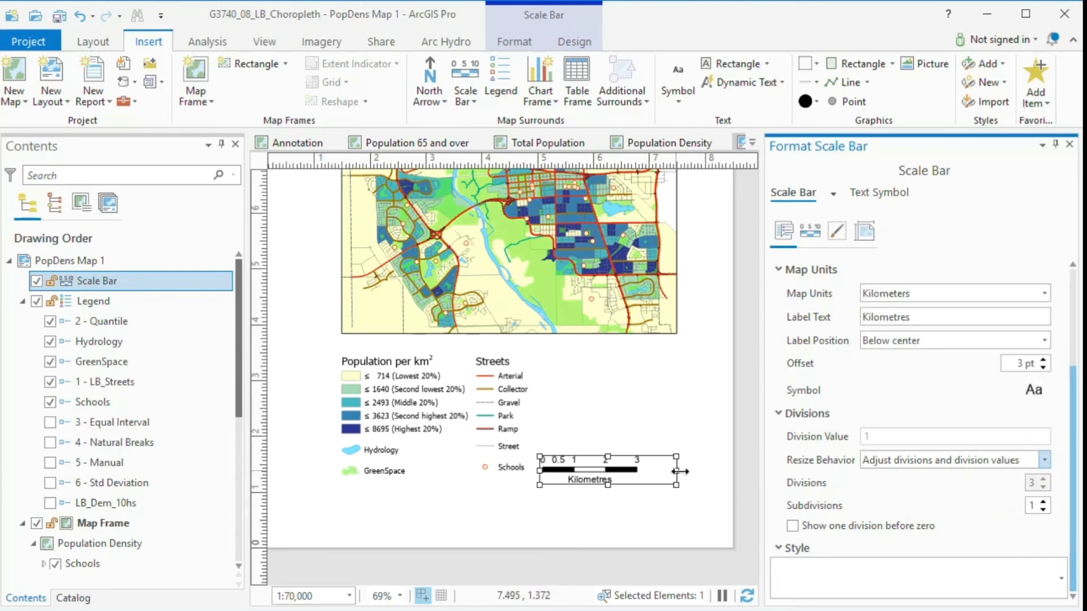
left_click_drag(674, 471, 720, 472)
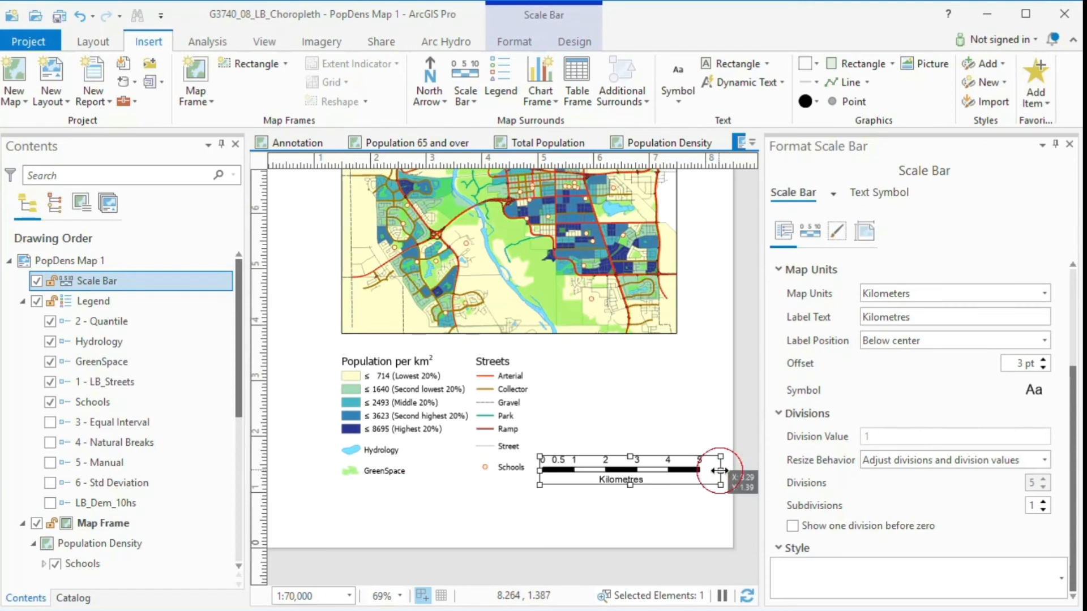
left_click_drag(719, 471, 683, 472)
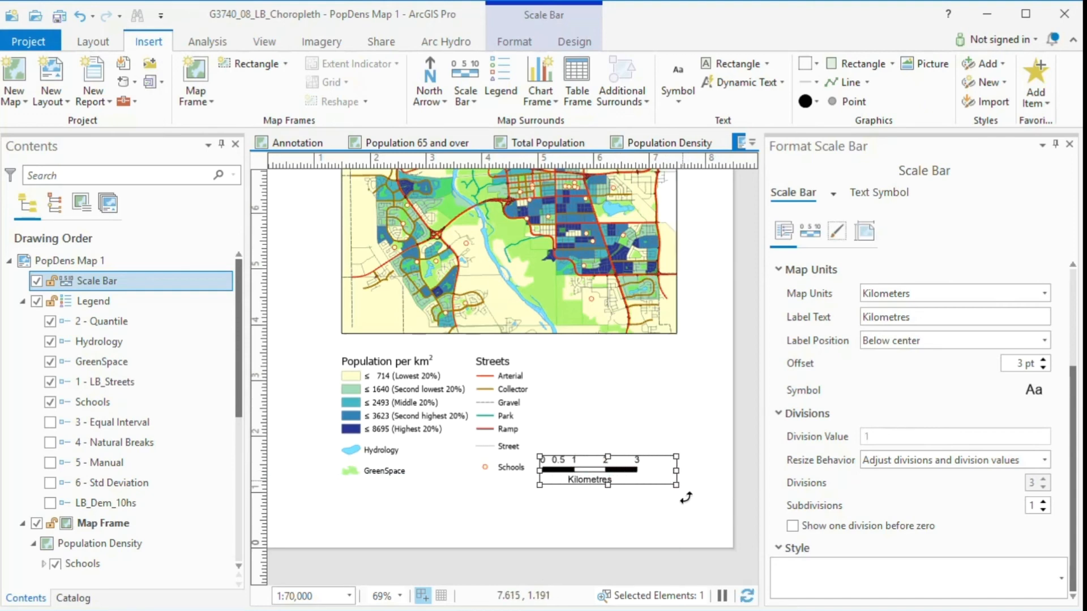
- Move the scale bar so the end of its bar lines up with the map frame's right edge, and deselect it
left_click(594, 519)
left_click(595, 470)
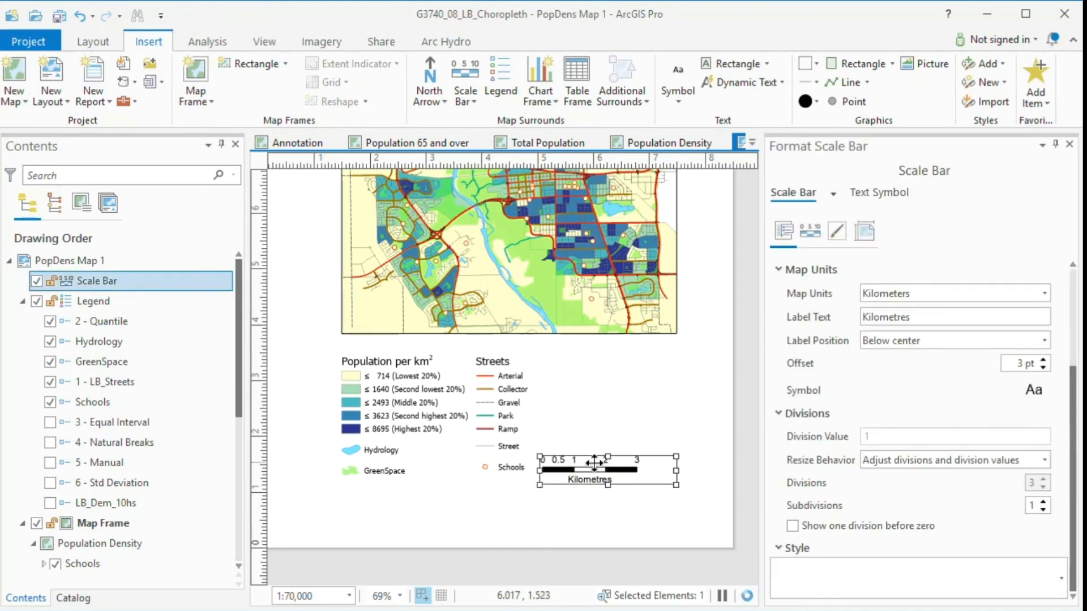
left_click_drag(595, 470, 623, 460)
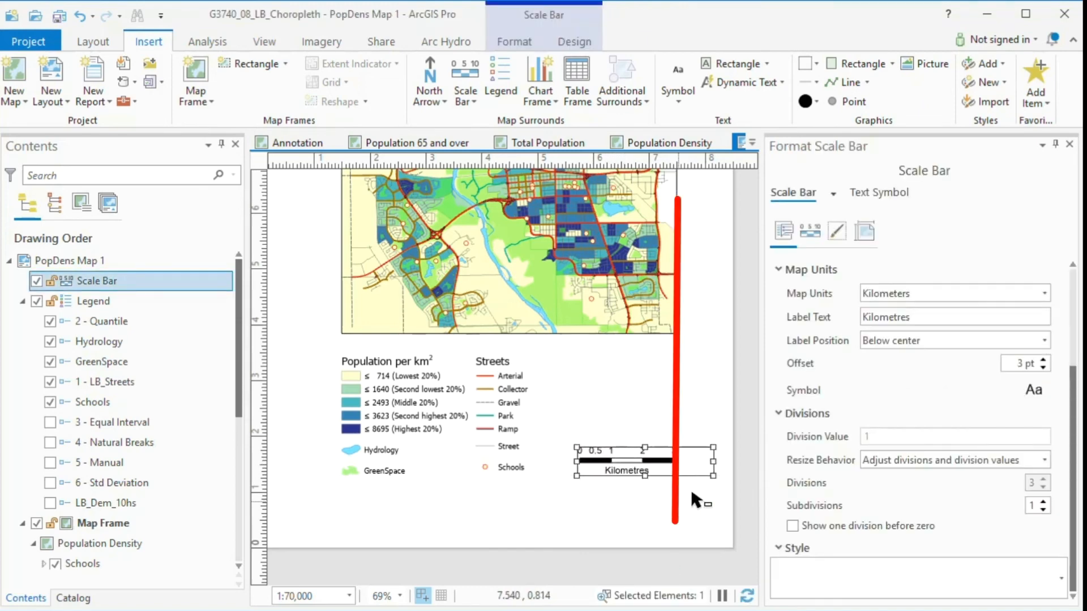
left_click(616, 523)
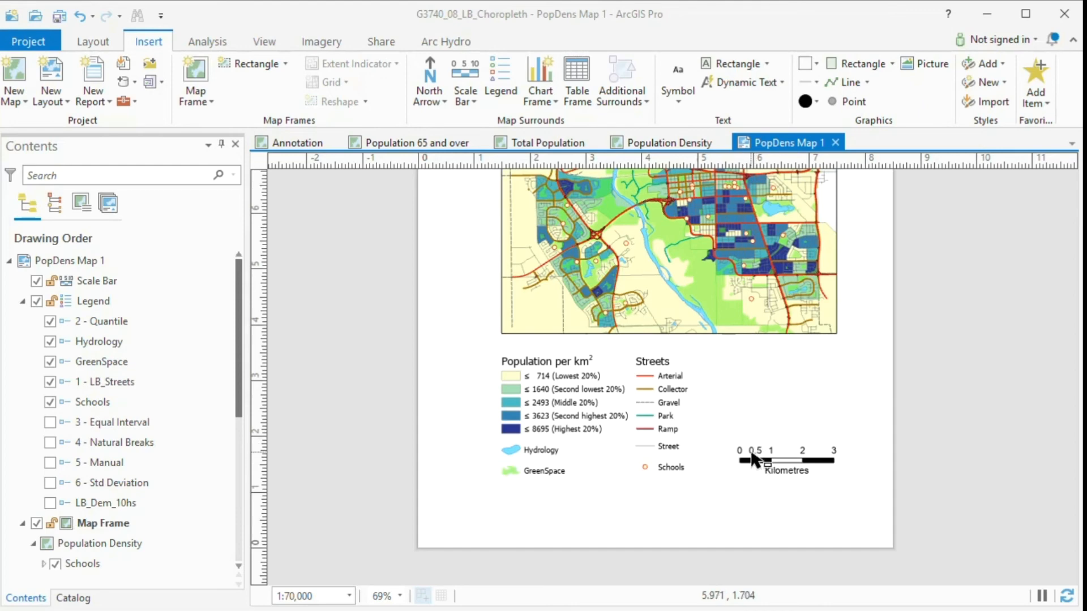
- Set the scale bar's number frequency to Divisions and first subdivisions
left_click(791, 459)
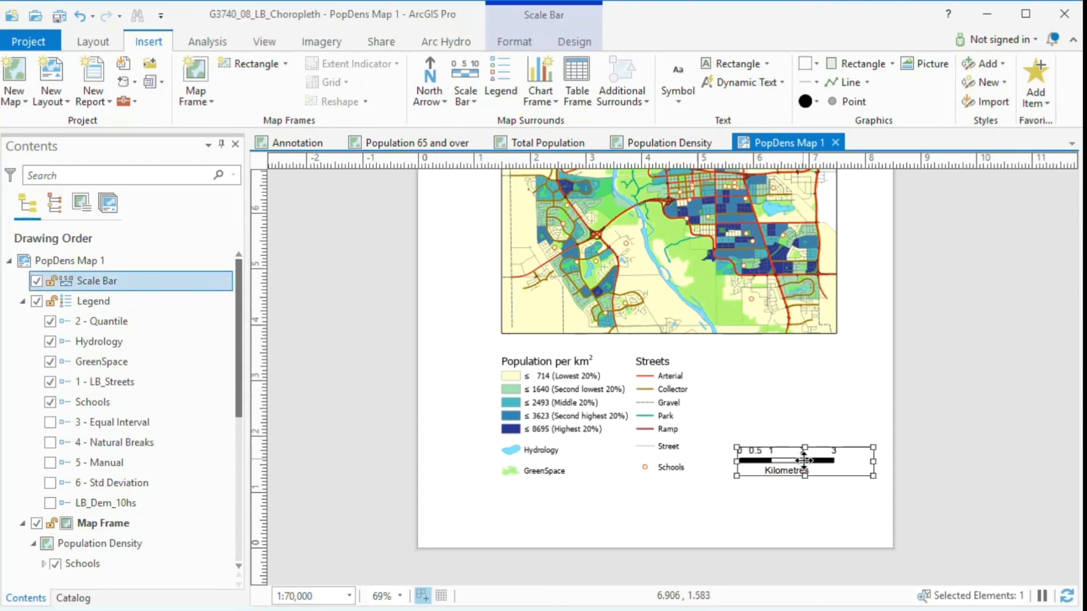
right_click(804, 460)
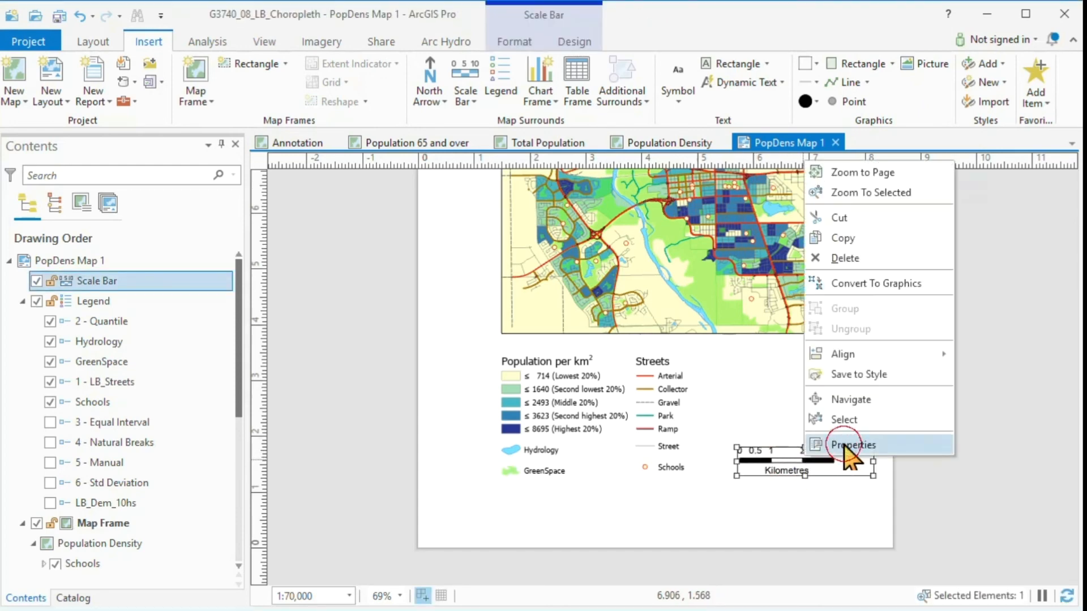
left_click(843, 444)
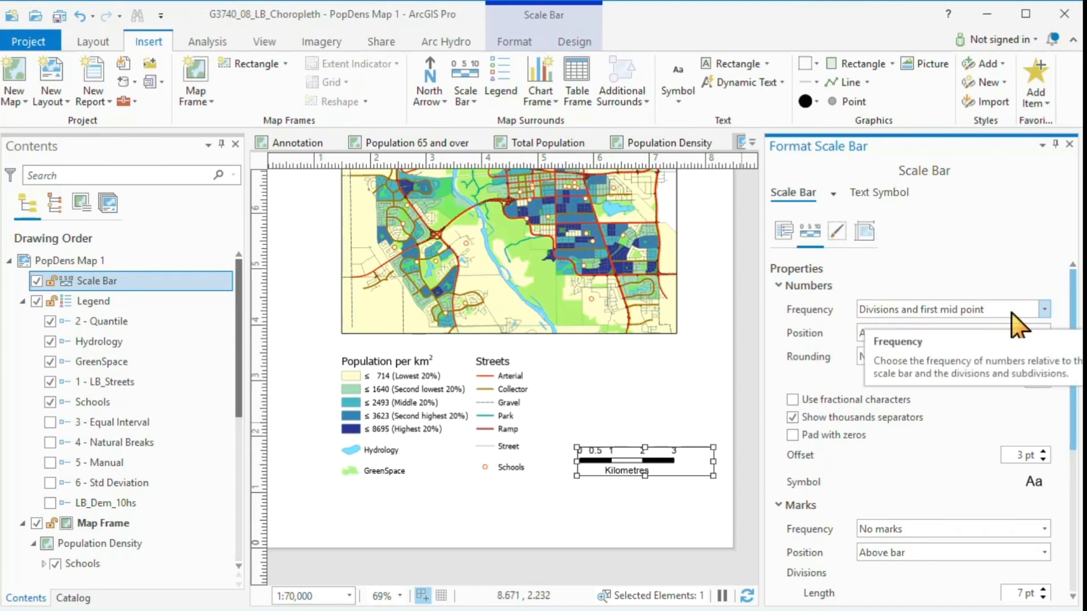
left_click(1044, 309)
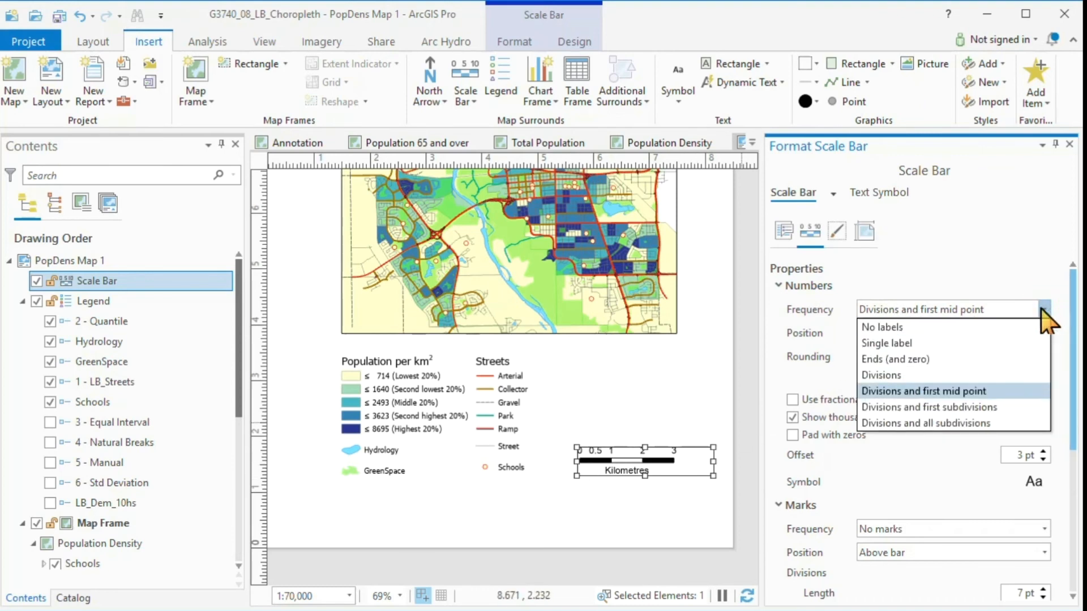
left_click(984, 408)
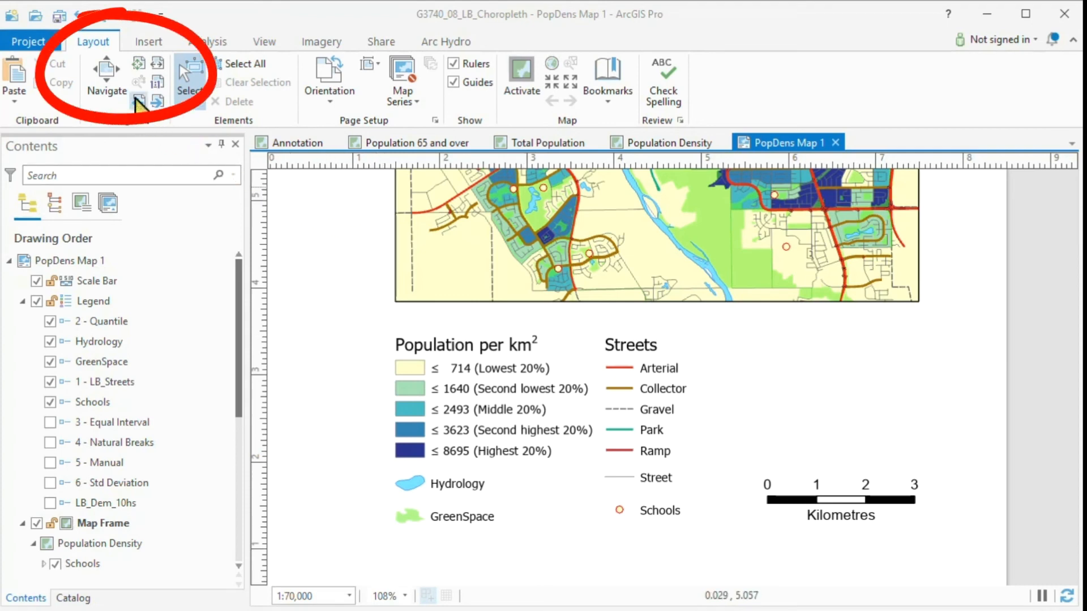
- Add a rectangular text box in a Paragraph text style, about 2.27 in wide and 1.63 in high, just above the scale bar
left_click(139, 63)
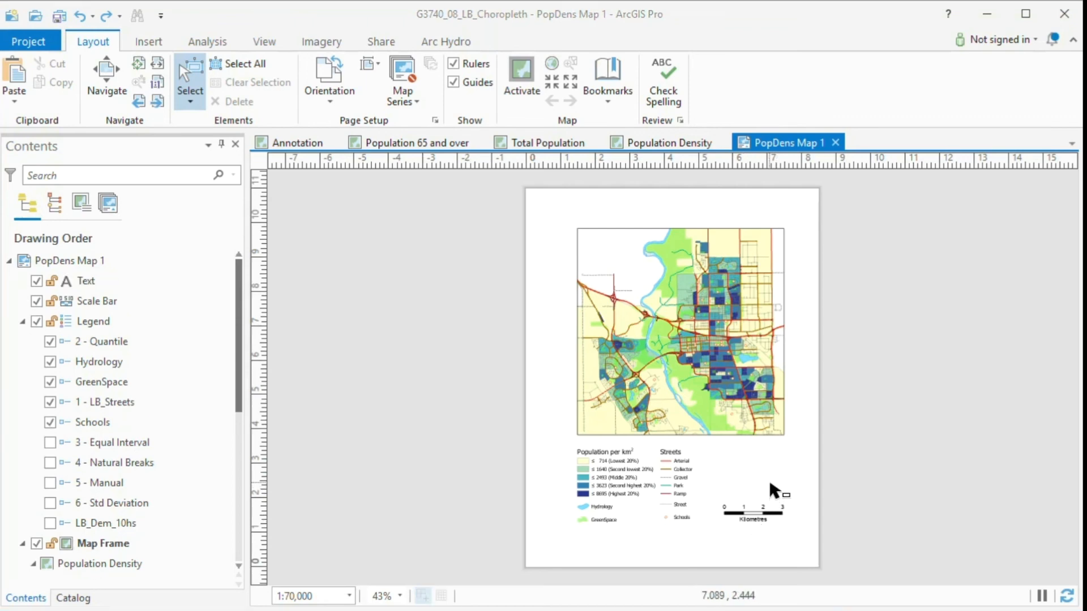
left_click(145, 42)
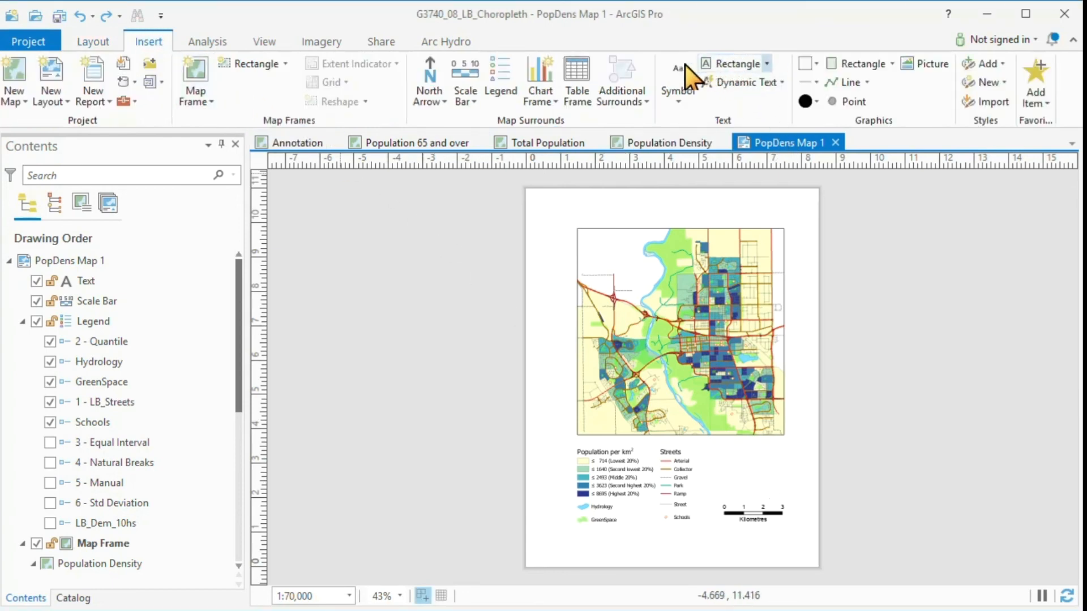
left_click(679, 96)
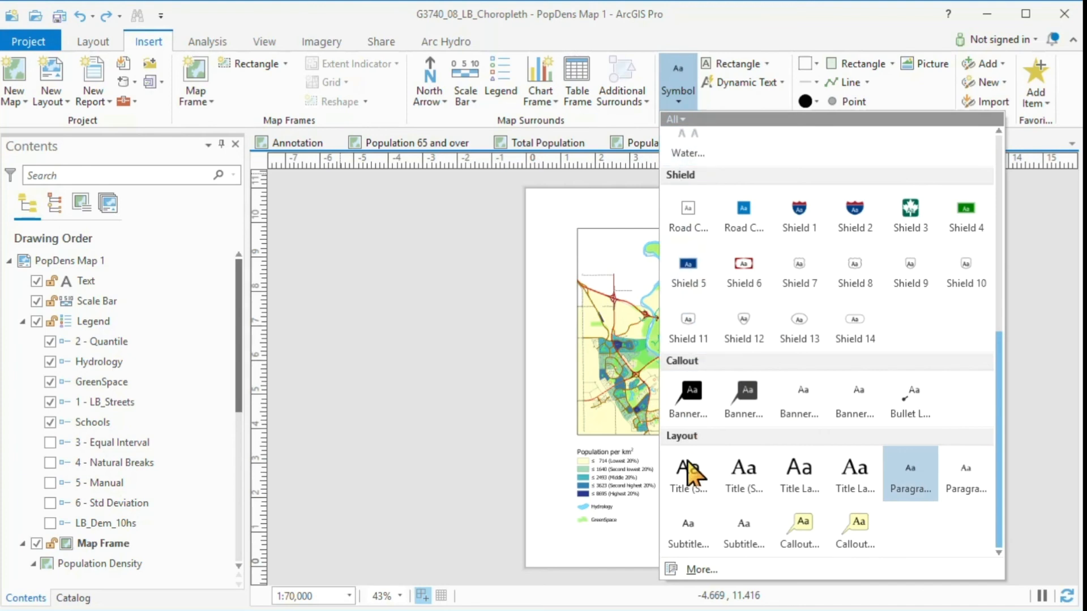
left_click(906, 470)
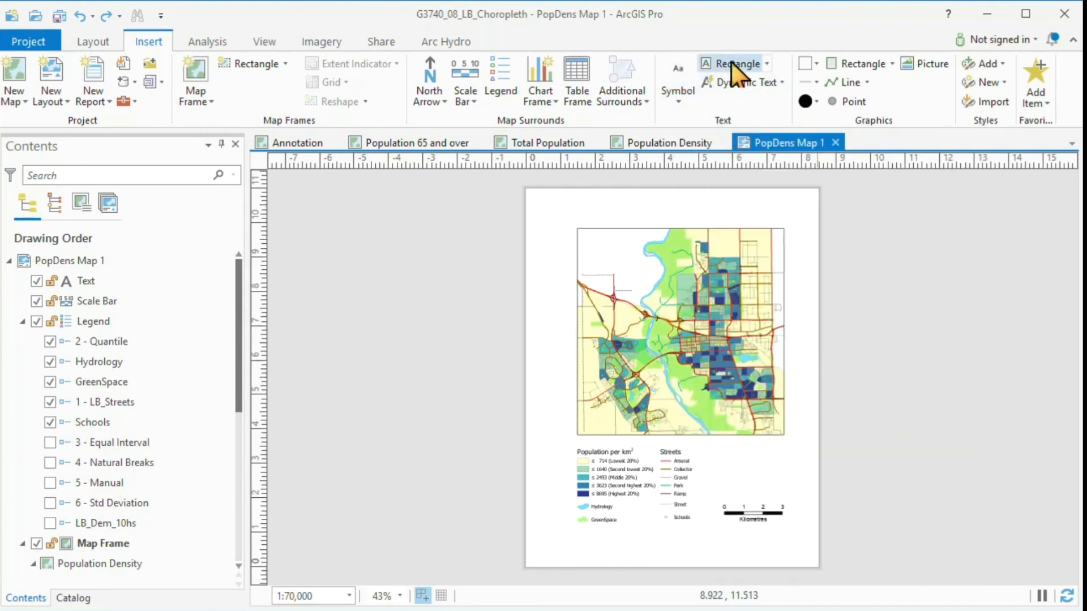
left_click(767, 64)
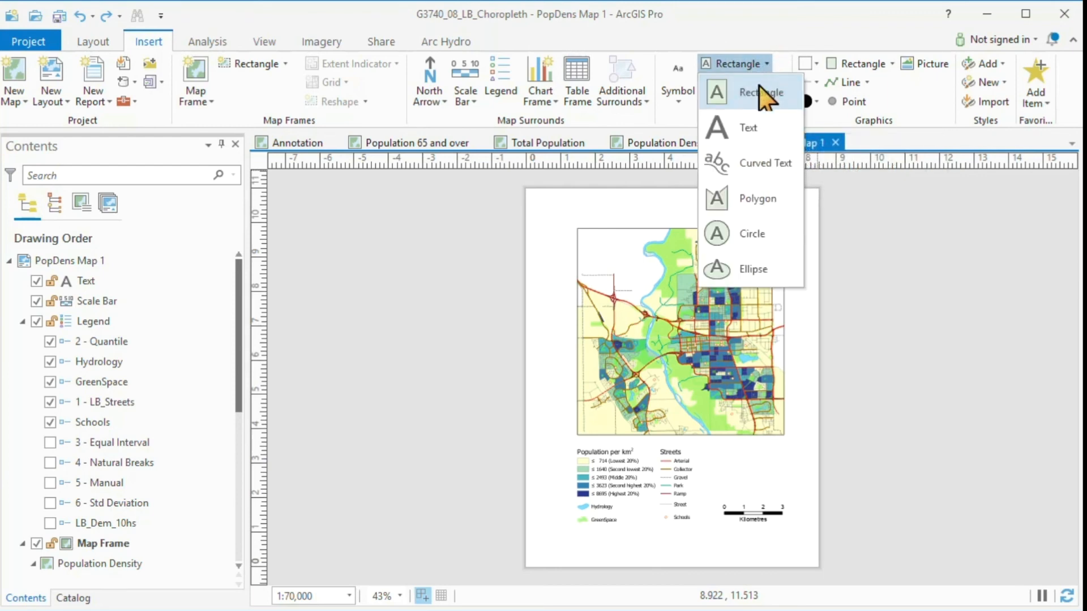
left_click(761, 89)
left_click_drag(706, 448, 786, 504)
- Fill the text box with three lines: "Data source : City of Lethbridge", "Classification method: Quantiles" and "Date of Census: 2016"
scroll(730, 534, "up", 2)
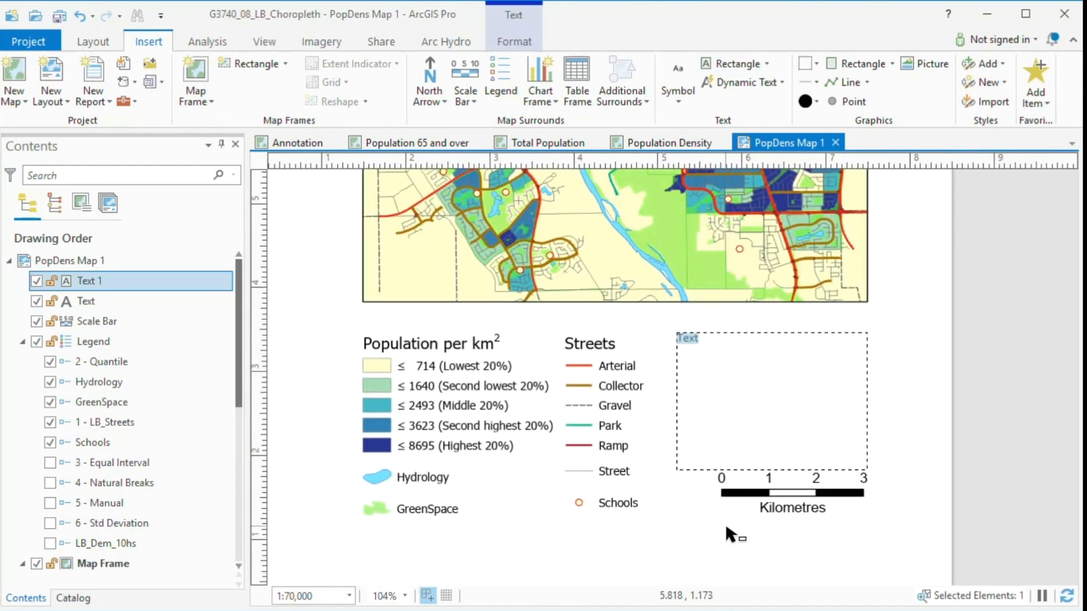
scroll(730, 535, "up", 2)
type("D")
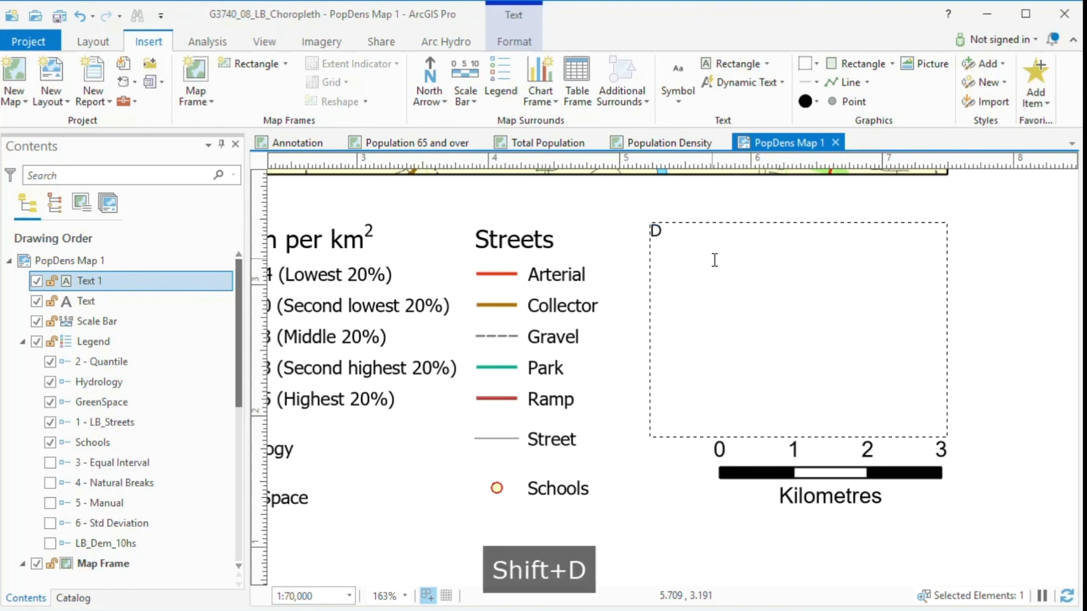
type("ata Source : City of Lethbridge")
key("Return")
type("Classification m")
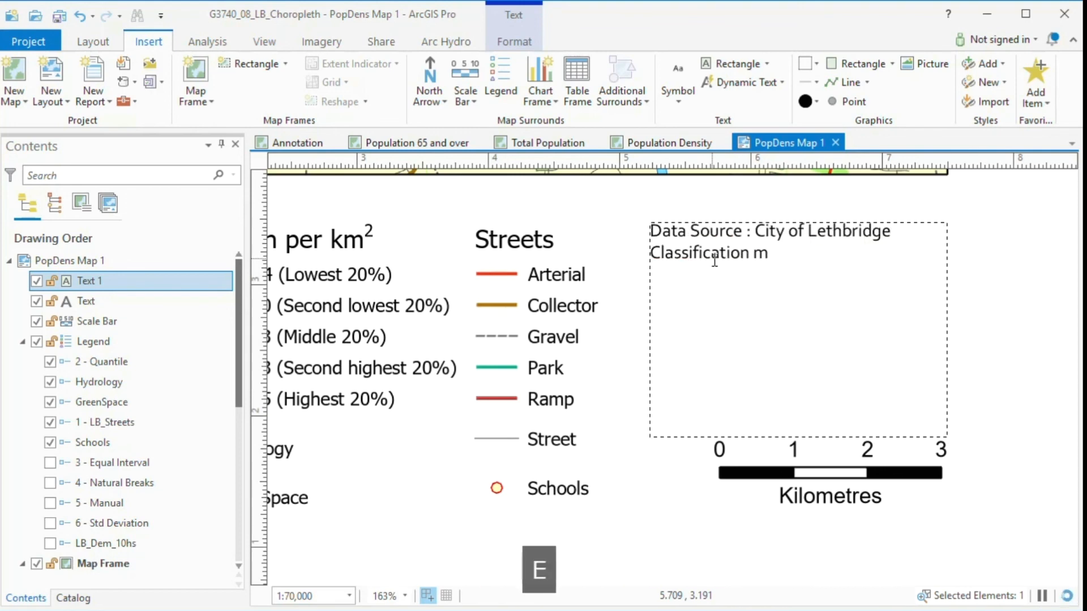
type("ethod: Quantiles")
key("Return")
type("Dat")
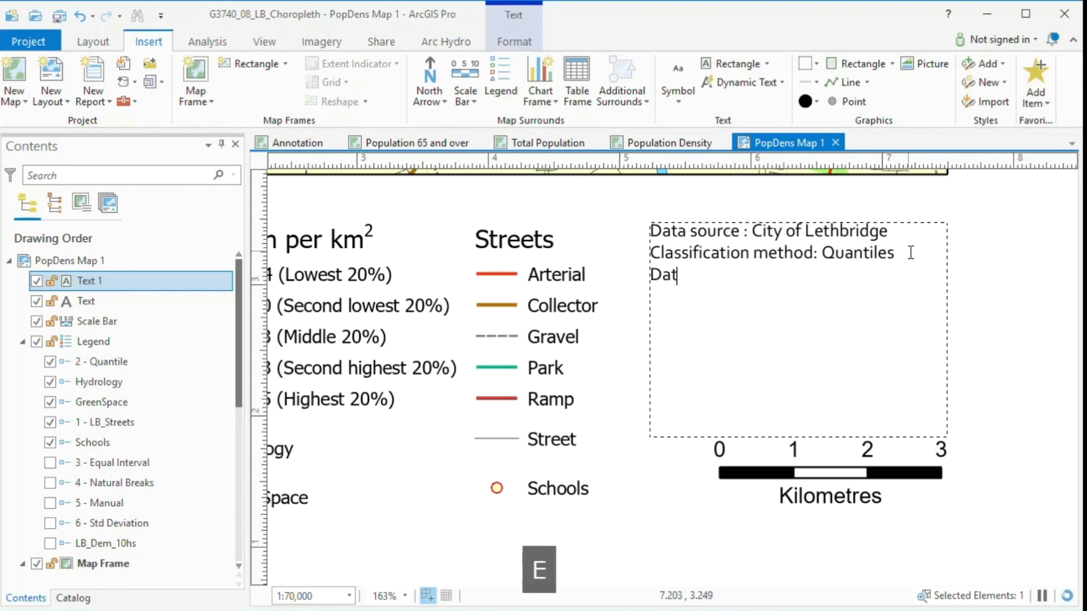
type("e of Census: 2016")
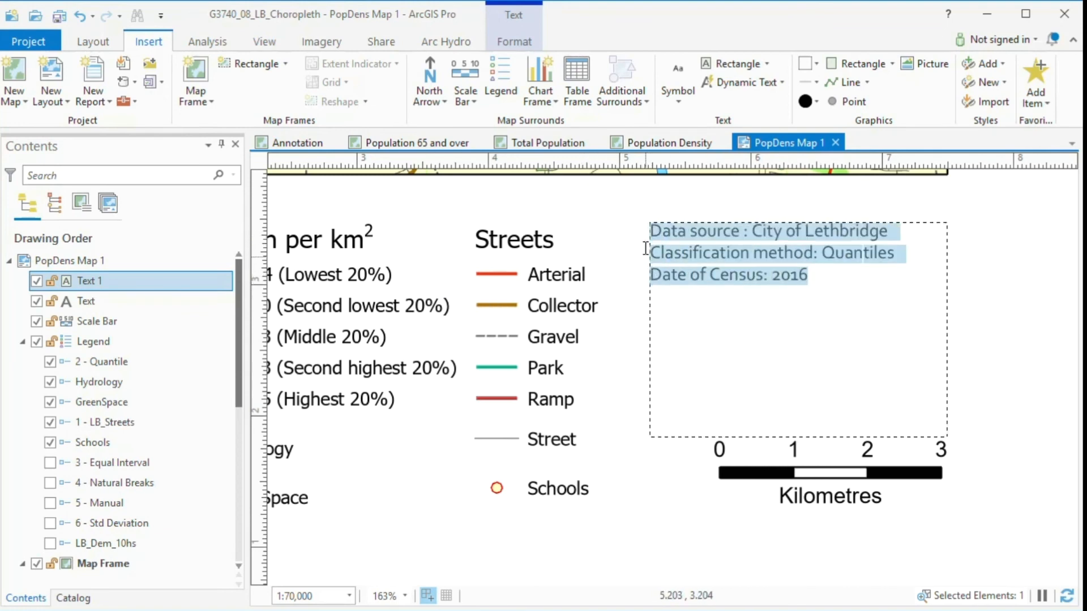
- Change the font of the text box's three lines to Tahoma and deselect the box
left_click(510, 43)
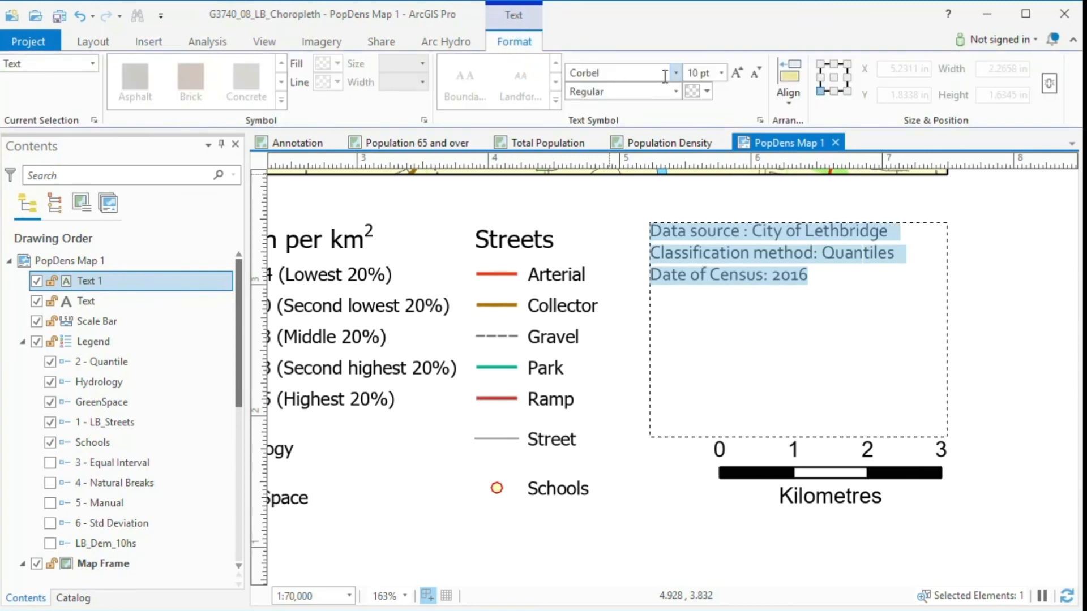
left_click(676, 73)
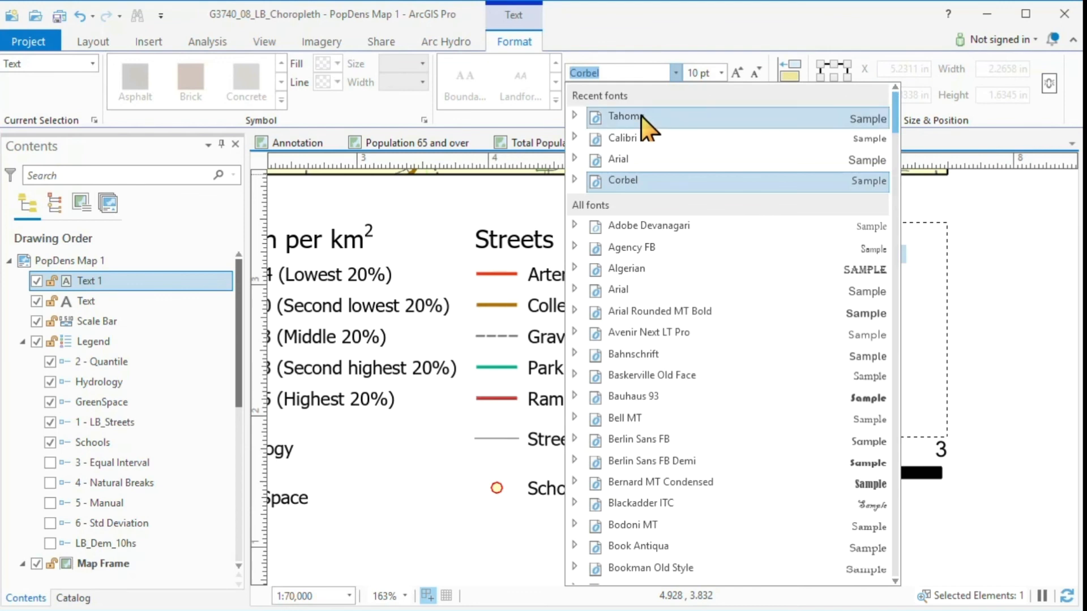
left_click(624, 117)
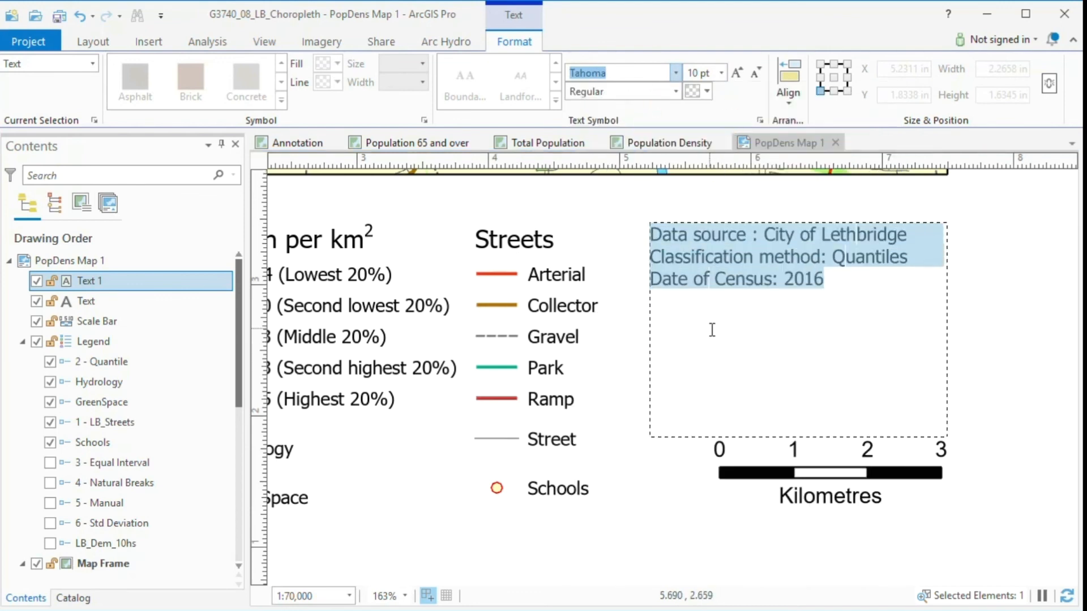
scroll(640, 481, "down", 4)
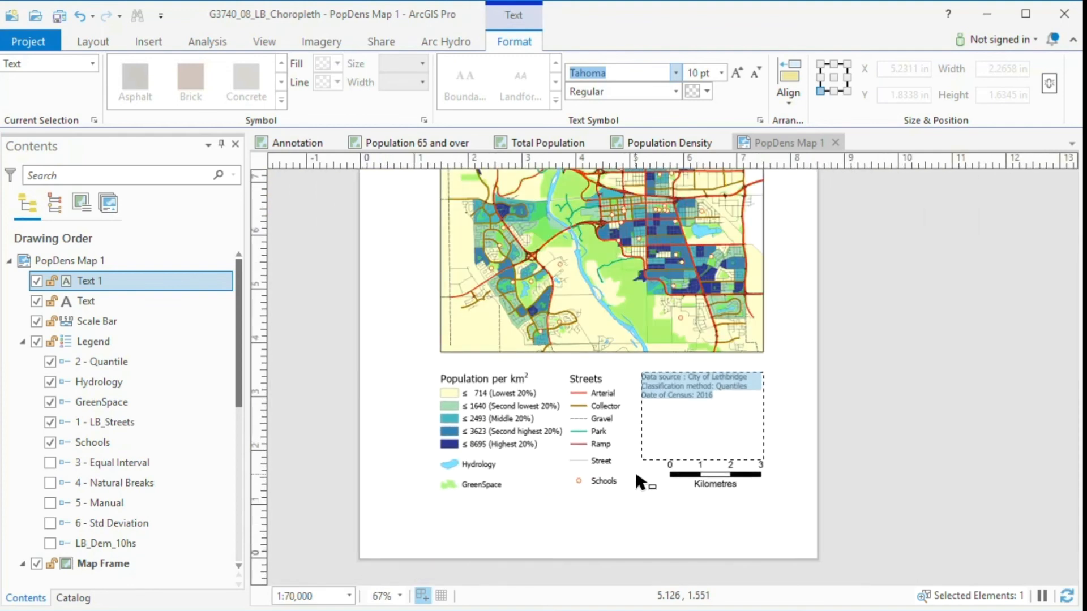
left_click(589, 534)
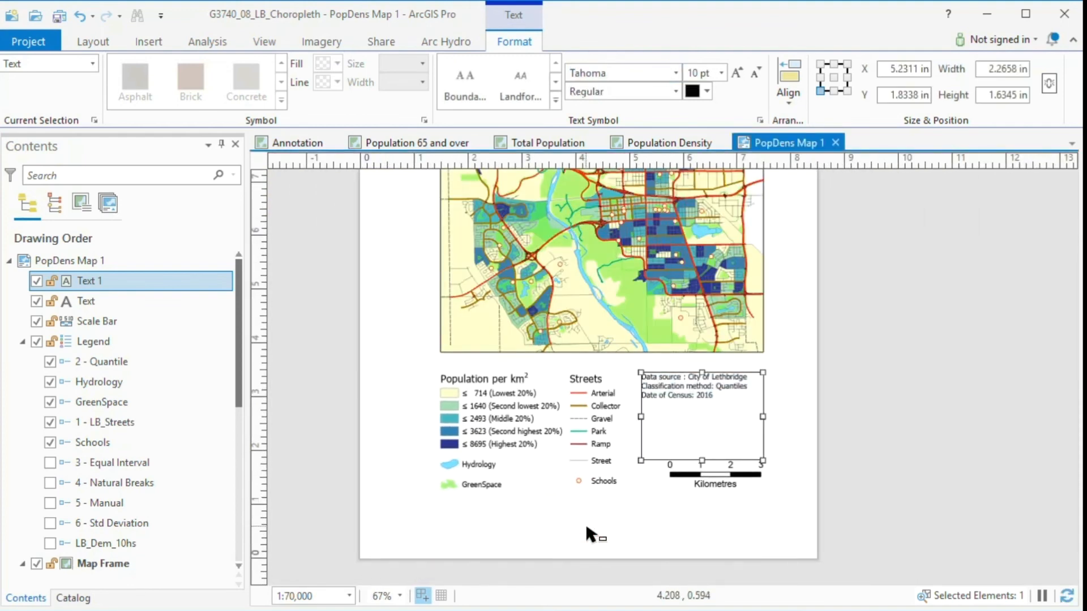
left_click(588, 522)
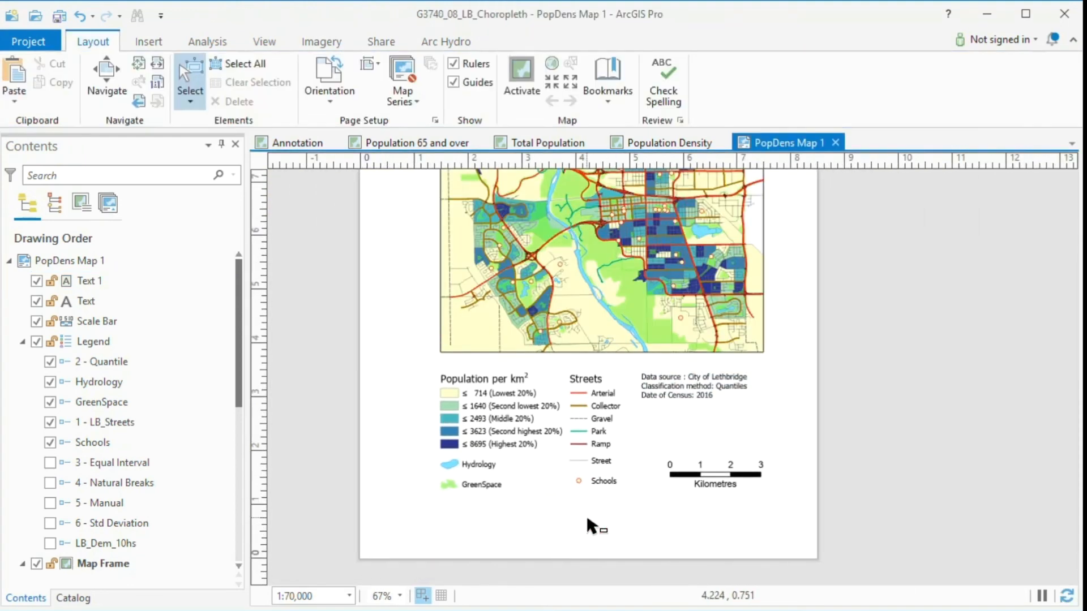
- Shift the data source text box about 0.24 in to the right at the same height, and deselect it
left_click(679, 389)
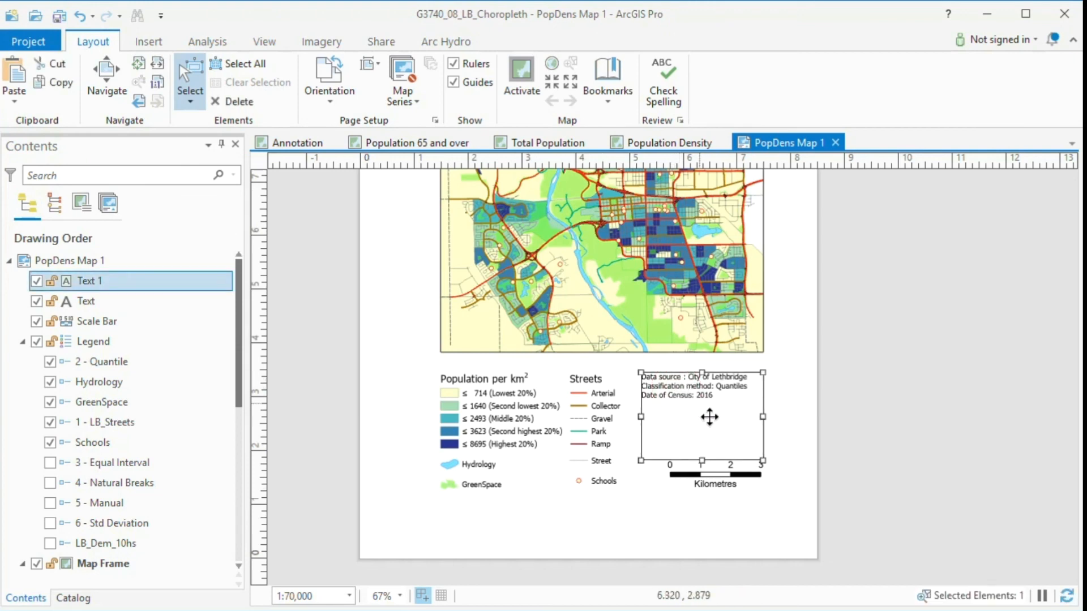
left_click_drag(706, 424, 716, 425)
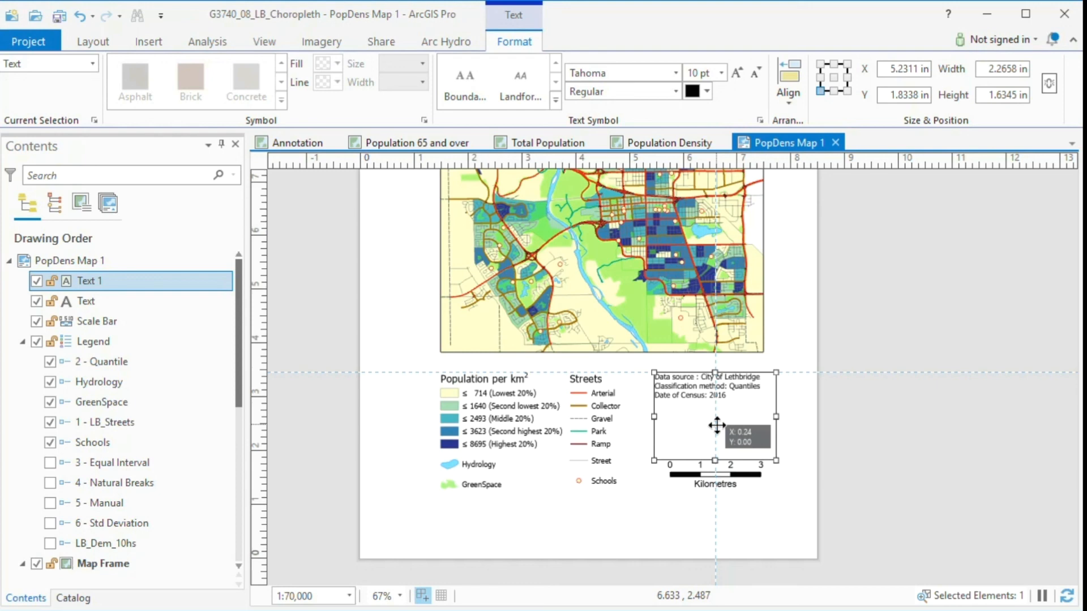
left_click_drag(717, 425, 716, 426)
left_click(621, 532)
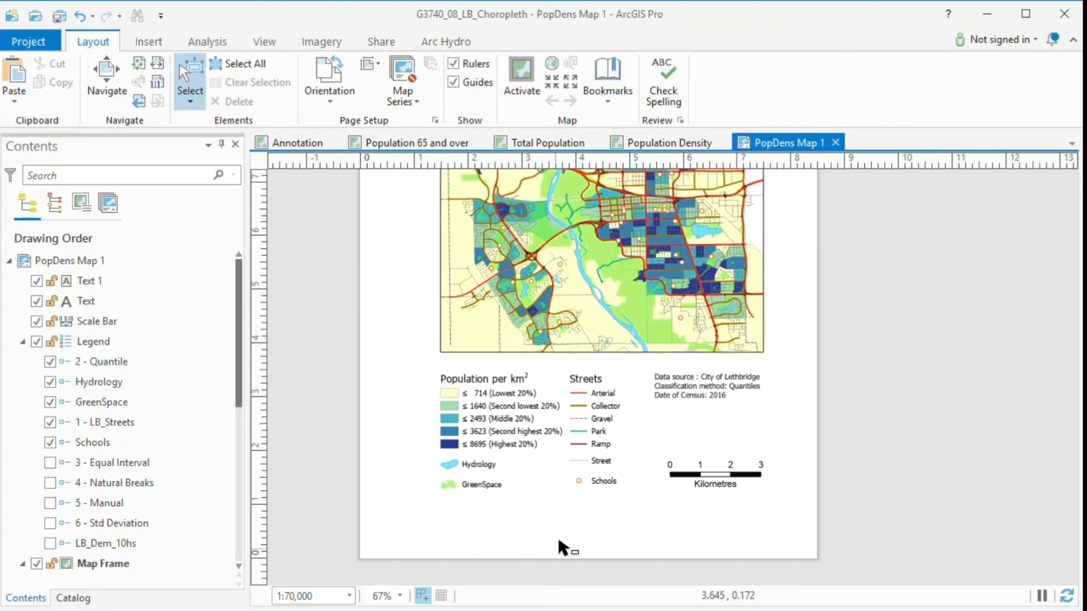
- Start exporting the layout and review the available file types, keeping JPEG as the format
scroll(555, 528, "down", 1)
scroll(559, 534, "down", 1)
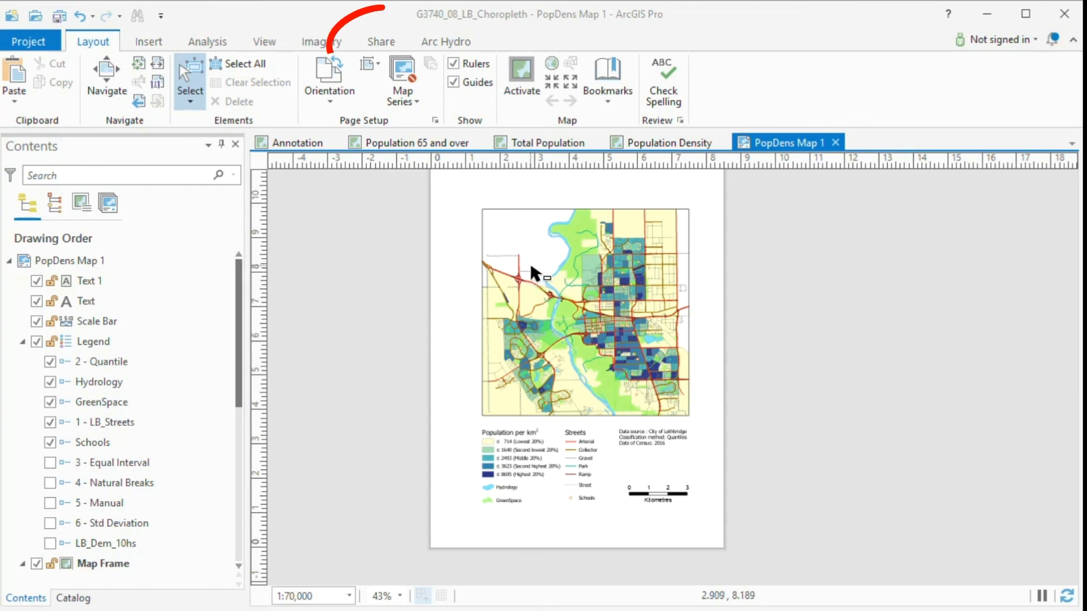
left_click(381, 43)
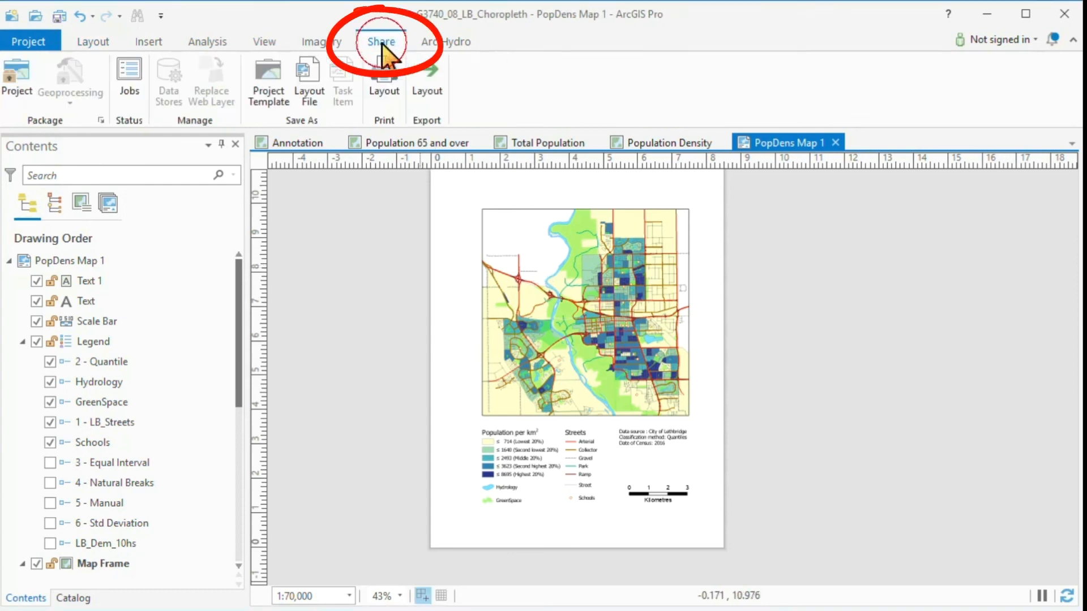
left_click(430, 79)
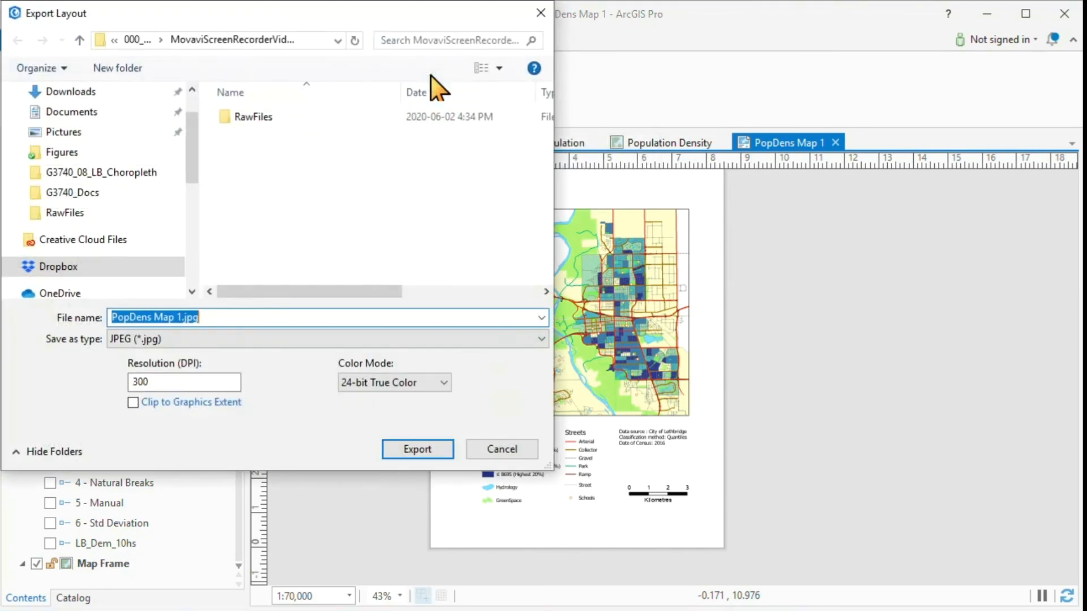
left_click(543, 338)
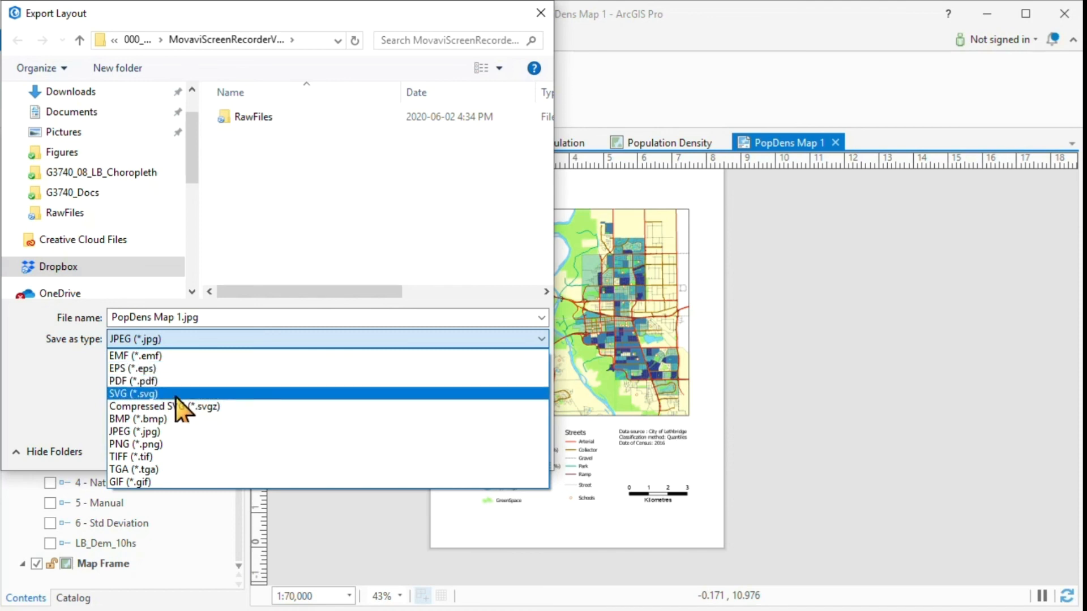
left_click(73, 388)
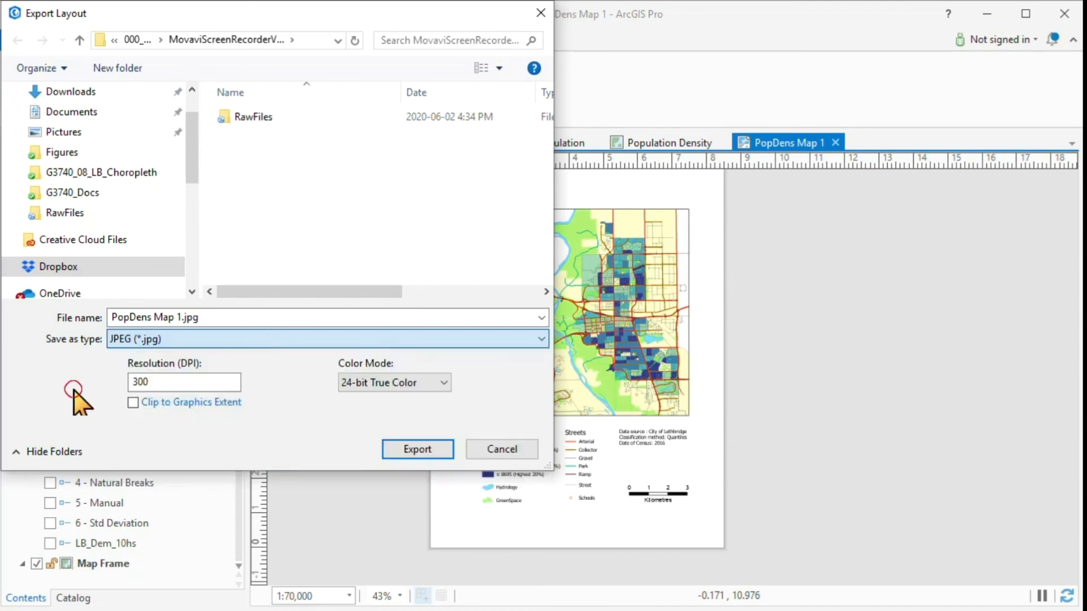